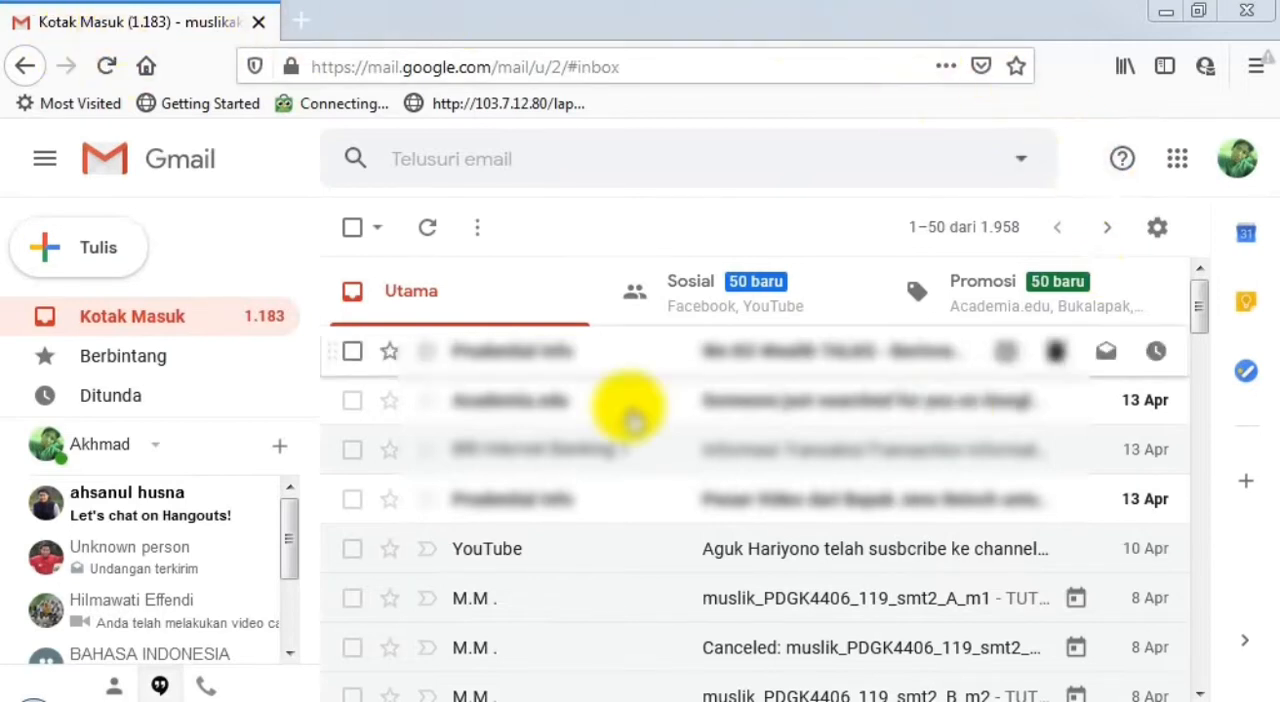
- Switch from Gmail to Google Forms by way of Google Docs and create a blank form
{"action": "left_click", "coordinate": [1173, 170]}
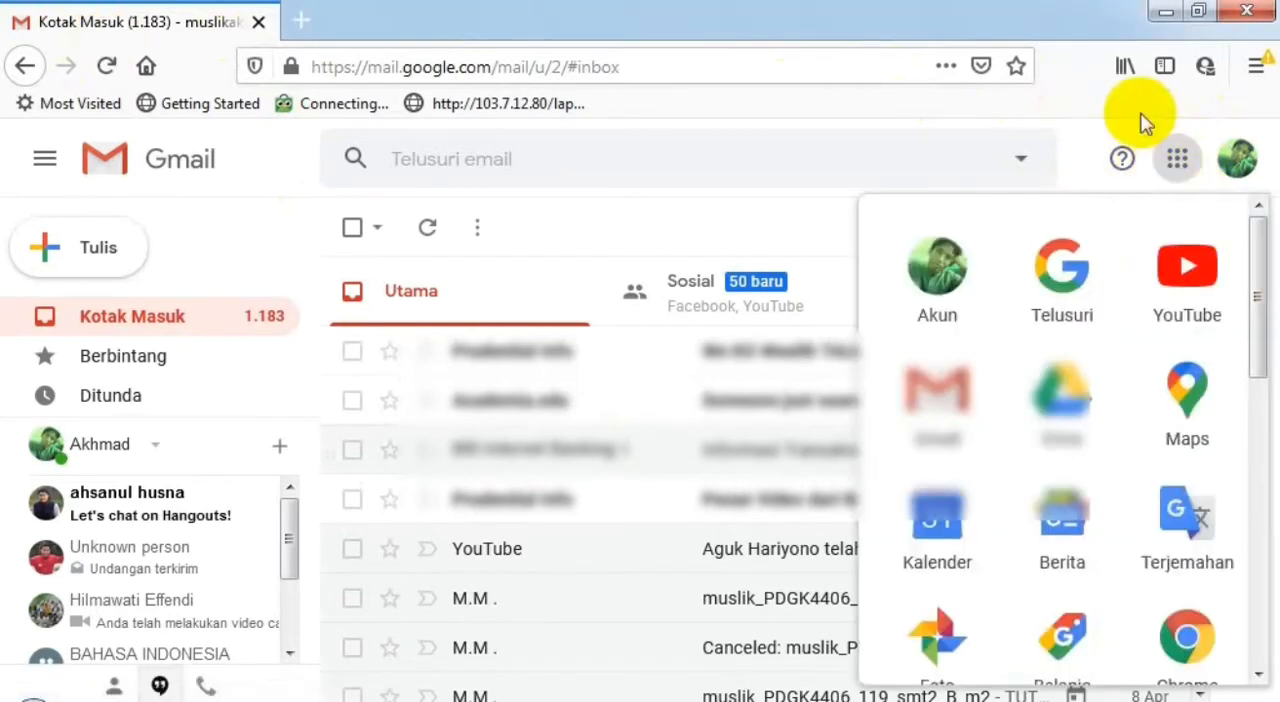
{"action": "scroll", "coordinate": [988, 490], "scroll_direction": "down", "scroll_amount": 4}
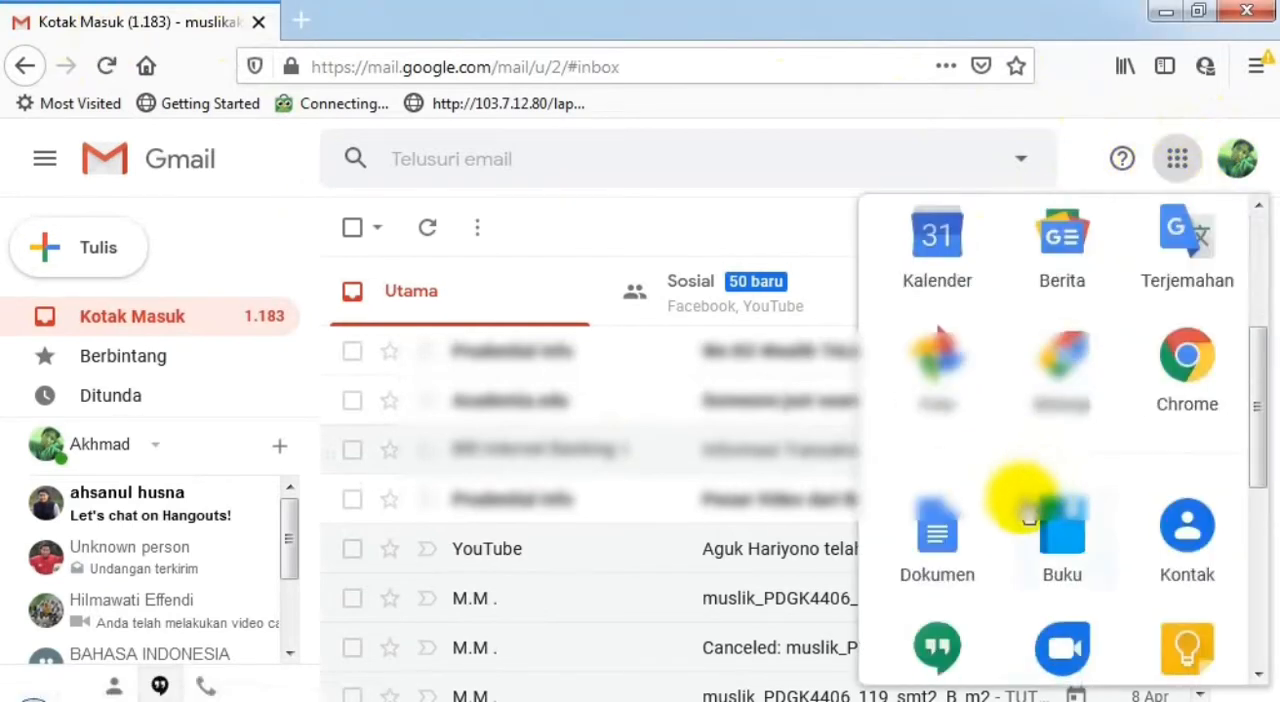
{"action": "left_click", "coordinate": [938, 425]}
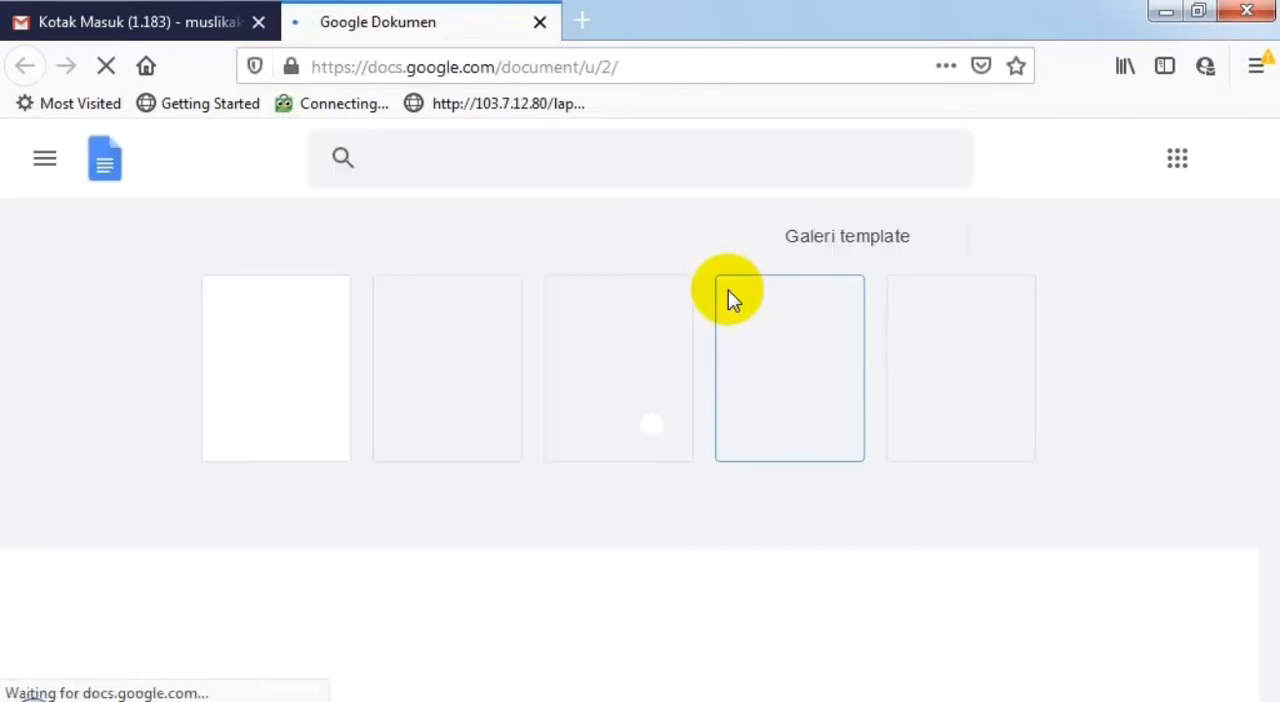
{"action": "left_click", "coordinate": [44, 166]}
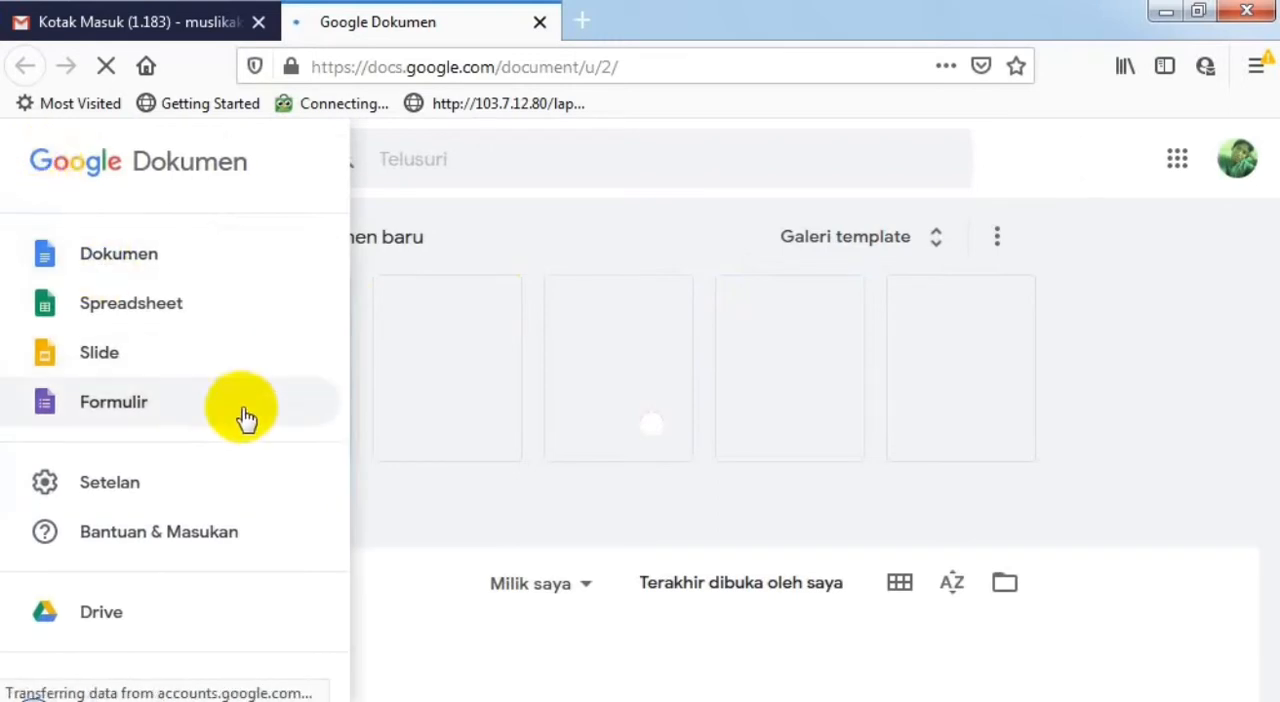
{"action": "left_click", "coordinate": [771, 523]}
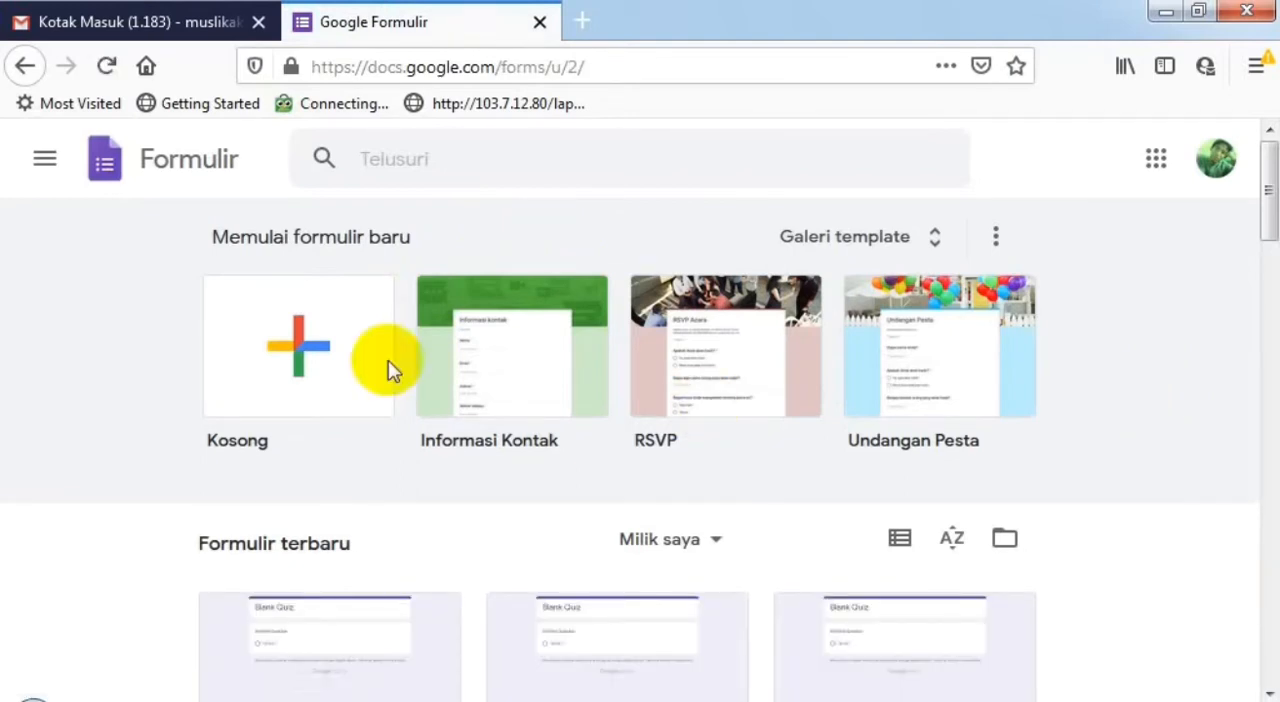
{"action": "left_click", "coordinate": [337, 393]}
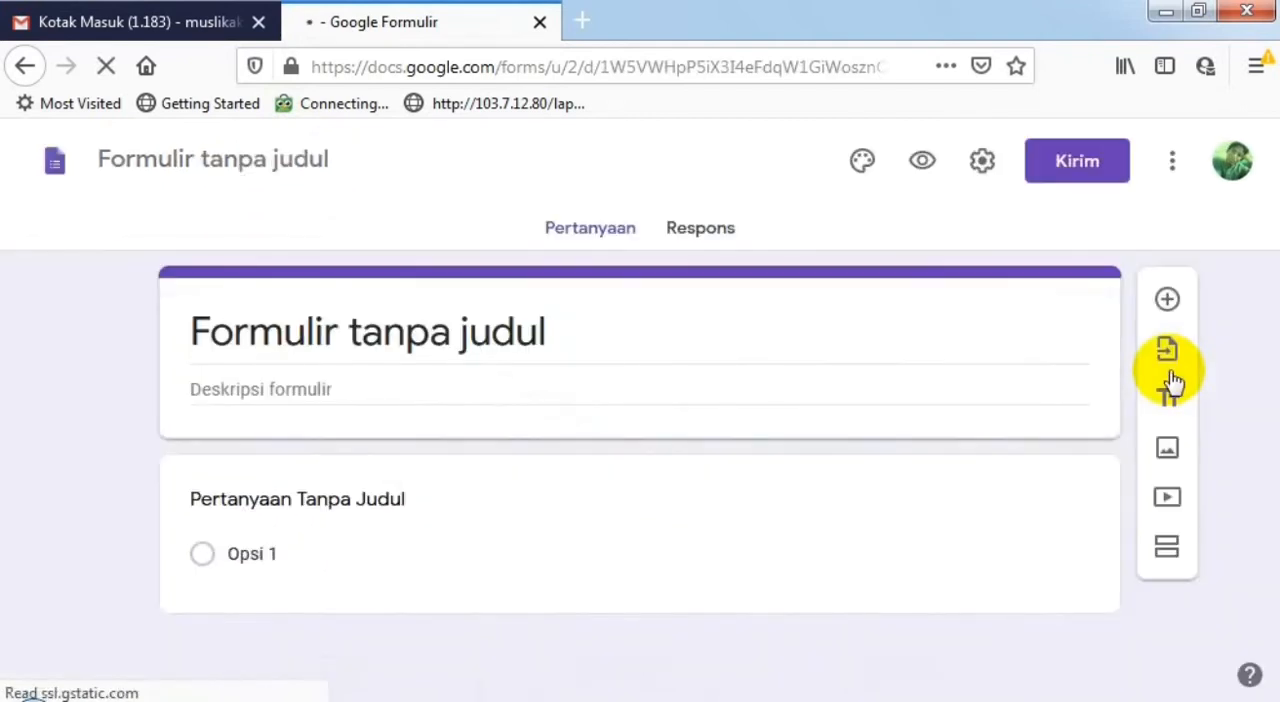
- Title the form "PENILAIAN AKHIR TAHUN (PAT) 2020"
{"action": "left_click", "coordinate": [522, 329]}
{"action": "type", "text": "p"}
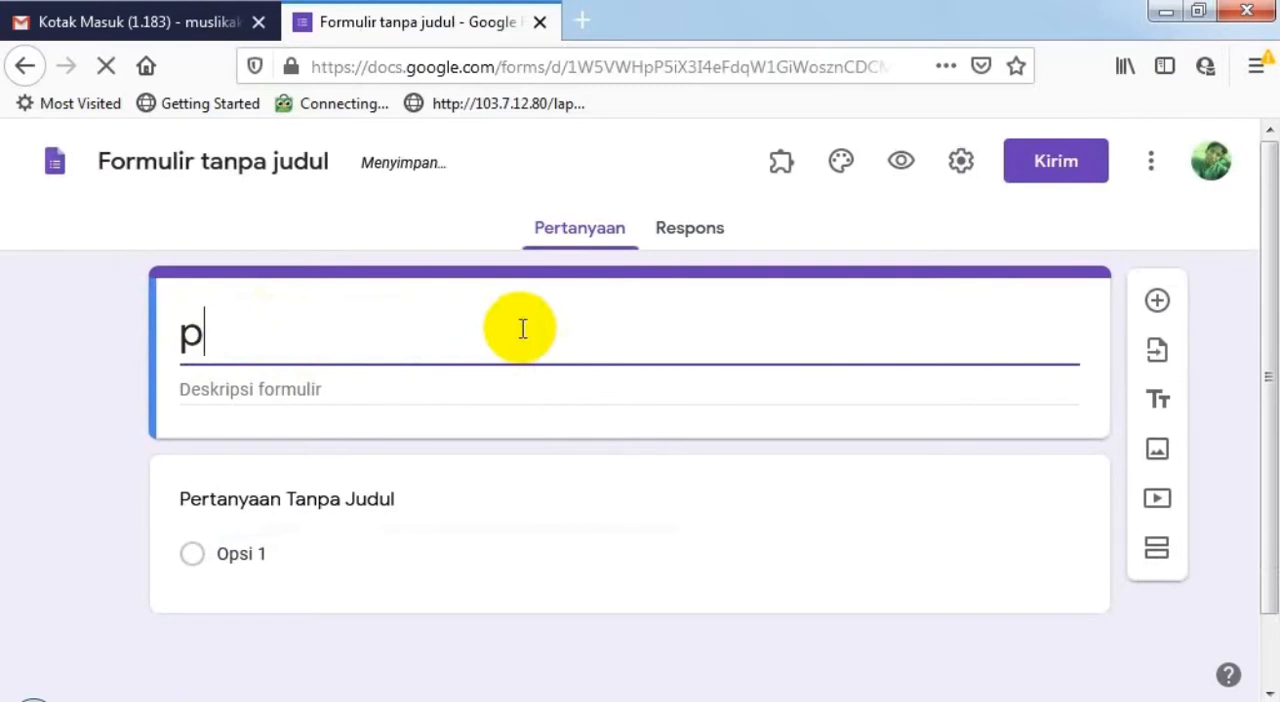
{"action": "key", "text": "BackSpace"}
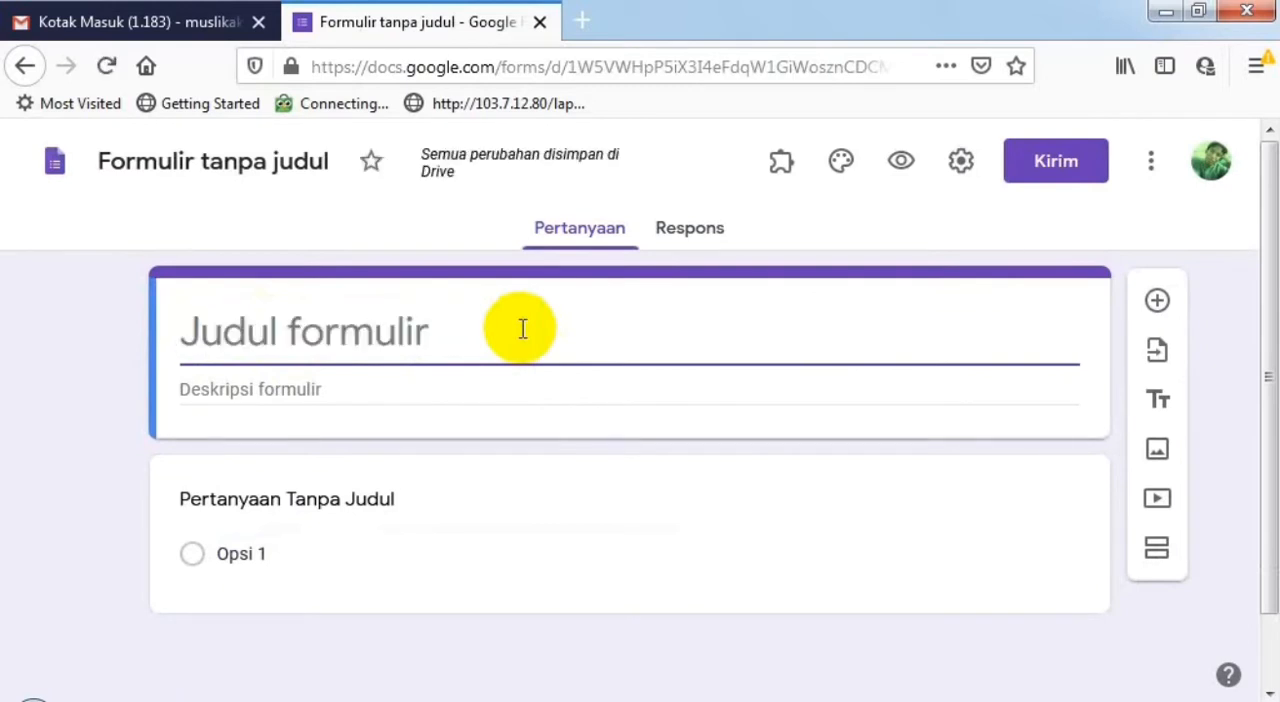
{"action": "type", "text": "P"}
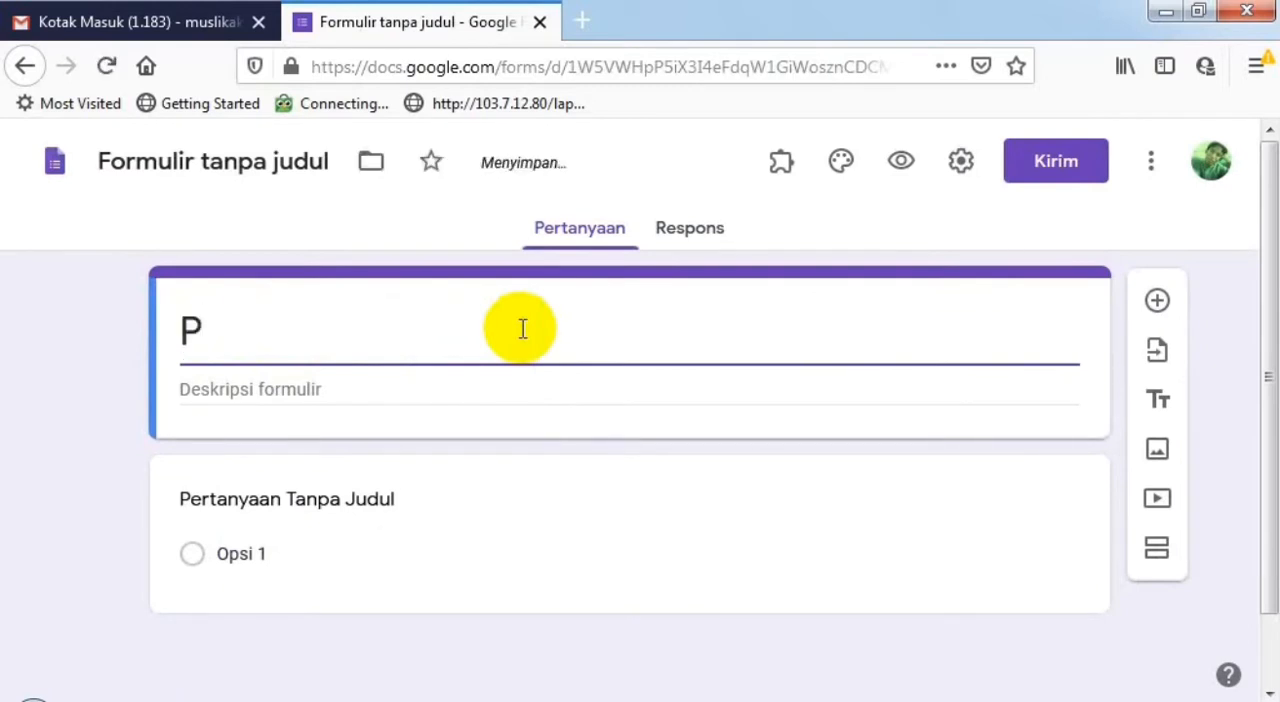
{"action": "type", "text": "ENI"}
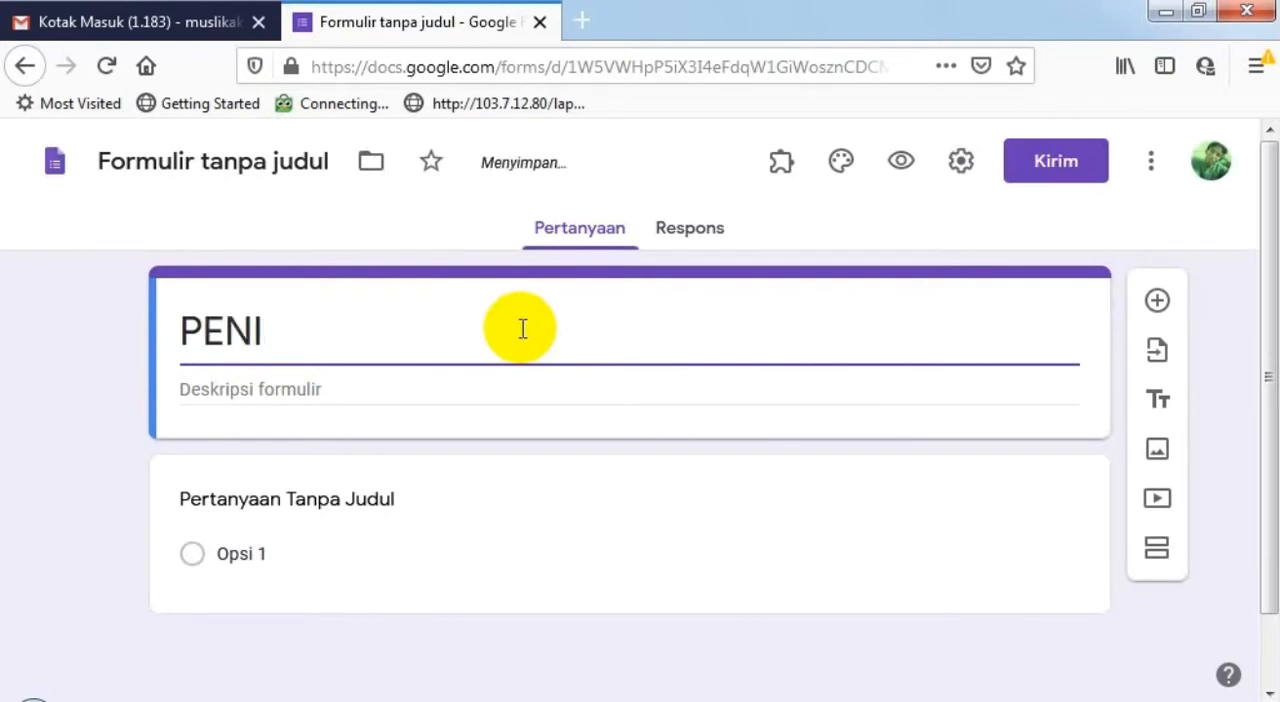
{"action": "type", "text": "LAIA"}
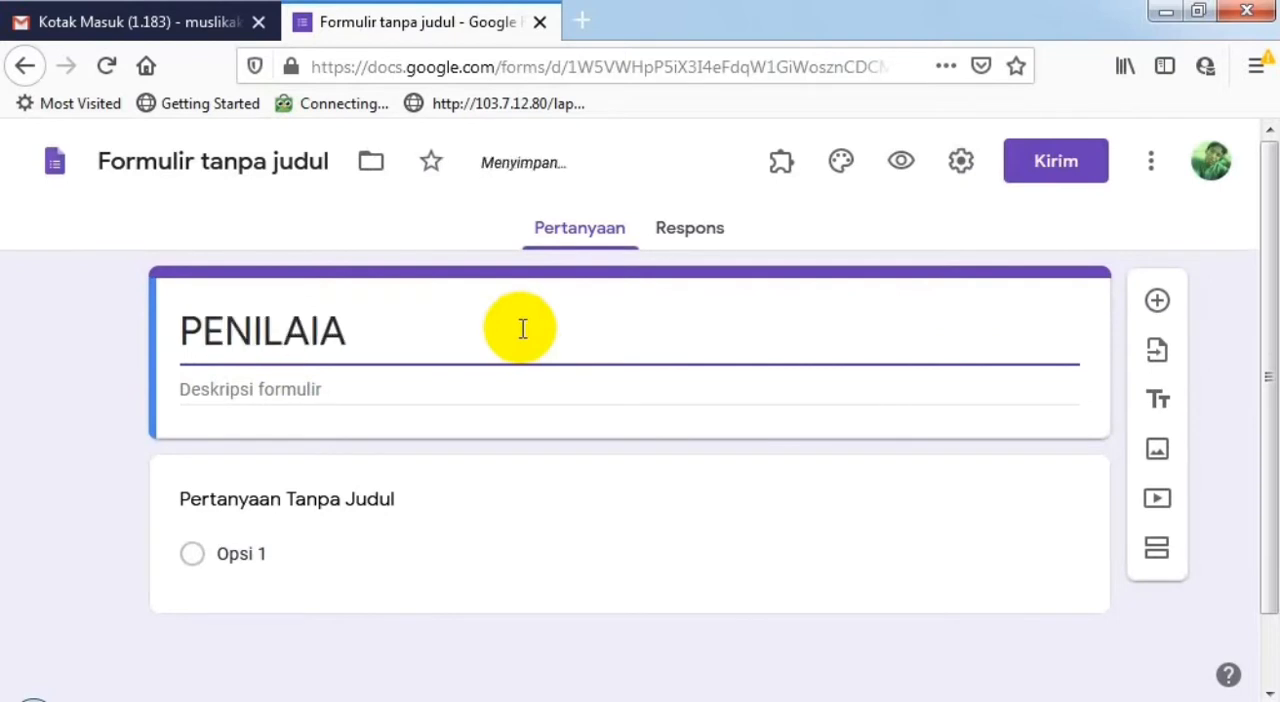
{"action": "type", "text": "N AKHI"}
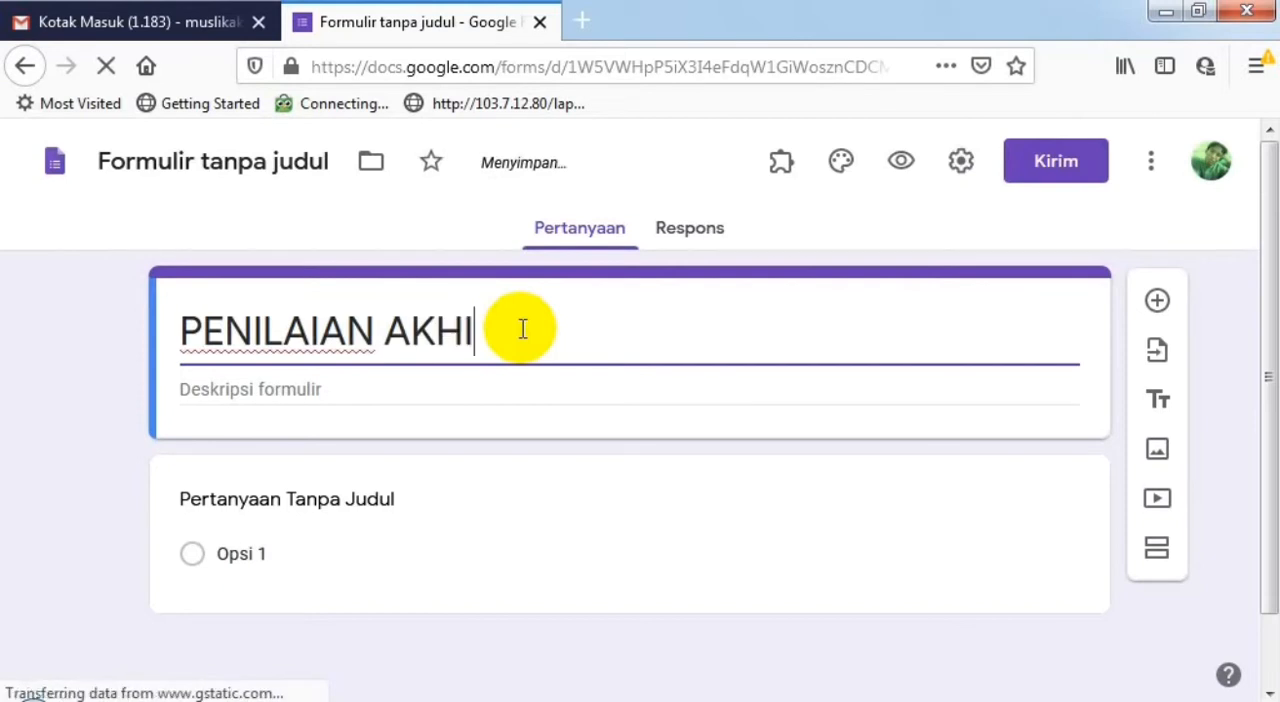
{"action": "type", "text": "R TAHUN"}
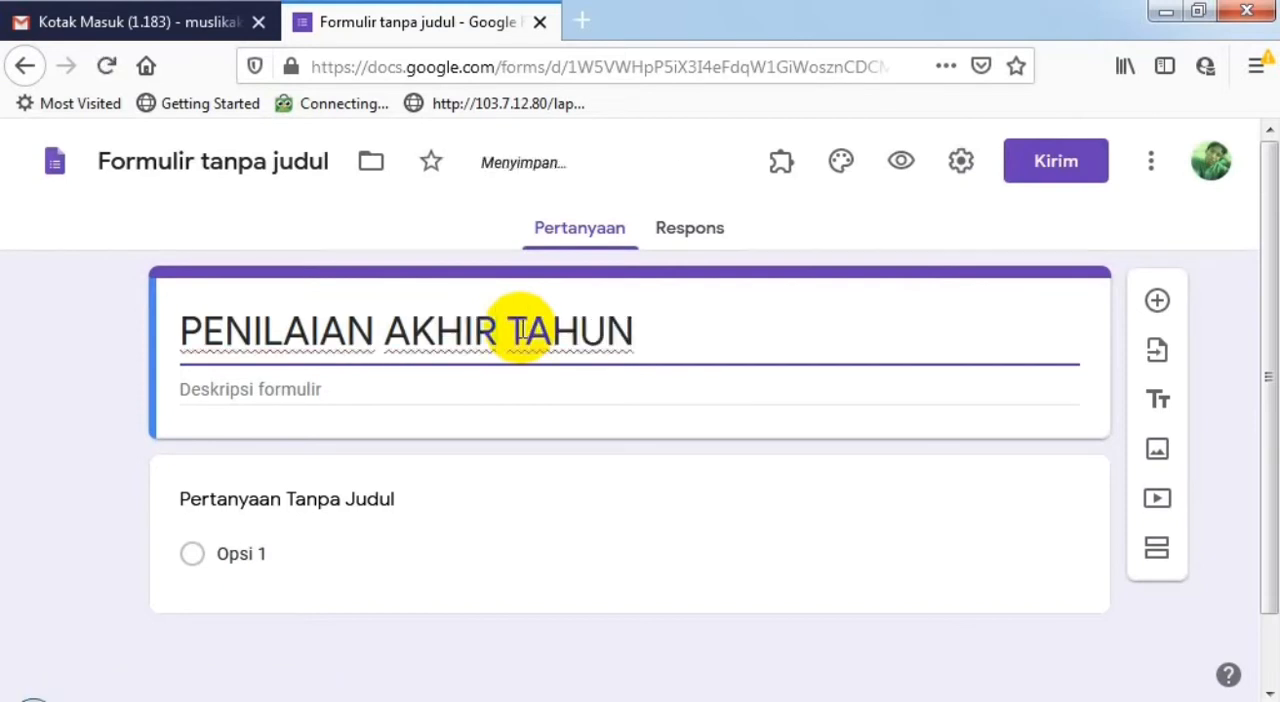
{"action": "type", "text": " (PAT"}
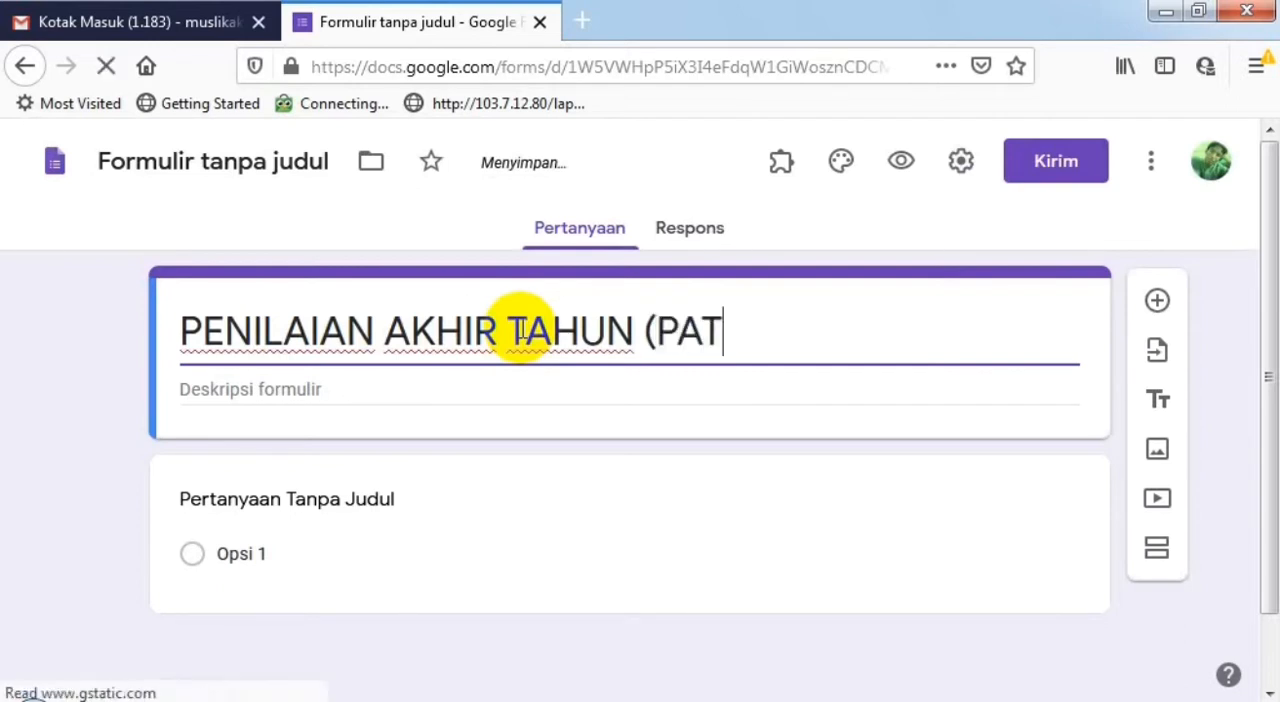
{"action": "type", "text": ") 20"}
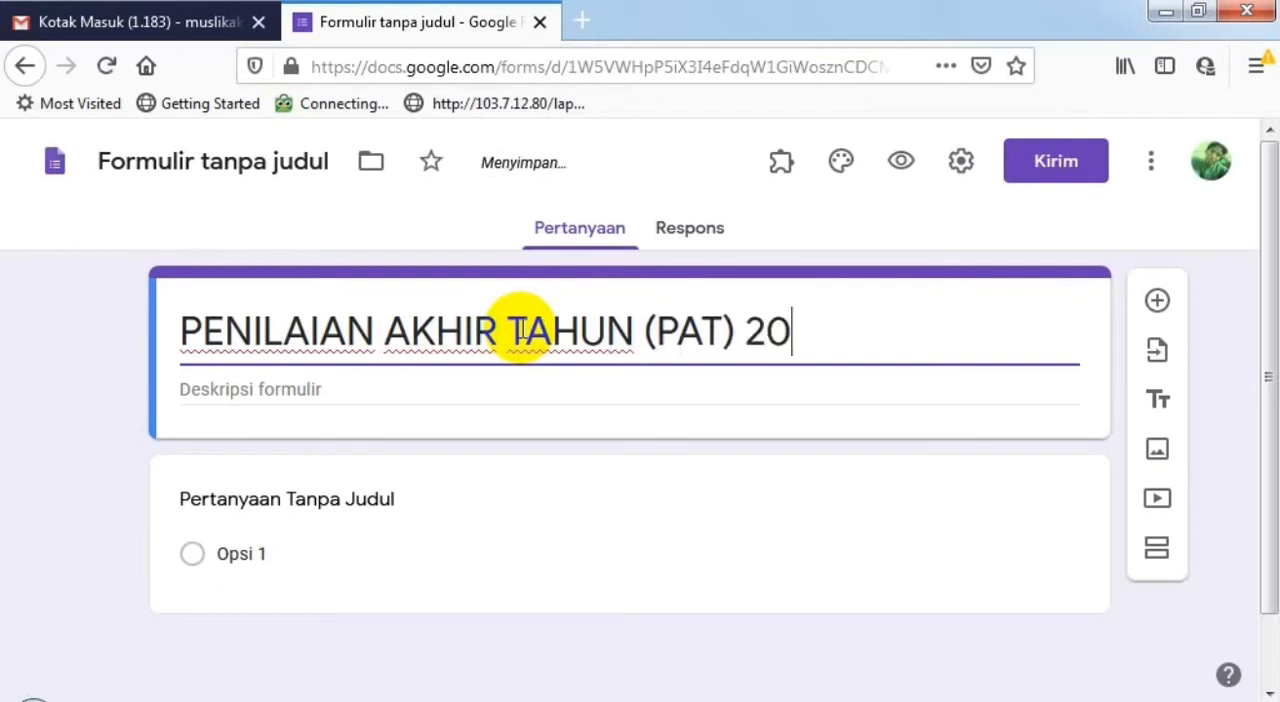
{"action": "type", "text": "20"}
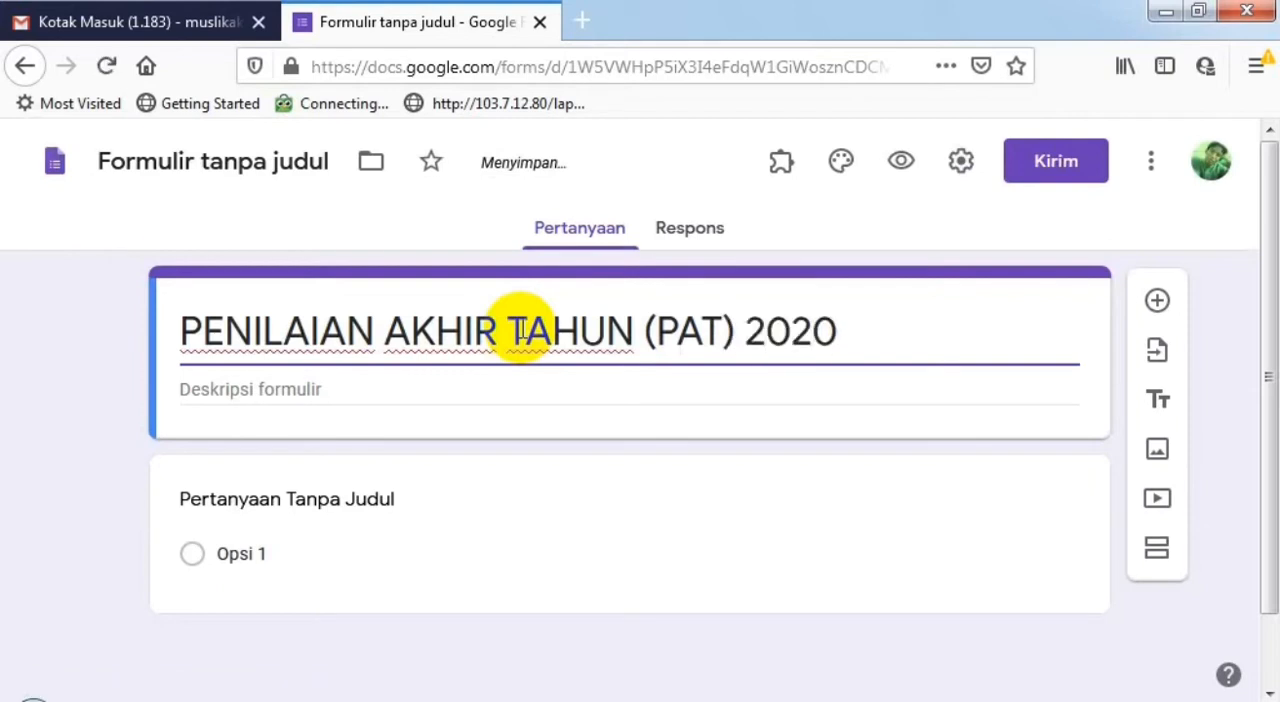
{"action": "left_click", "coordinate": [343, 388]}
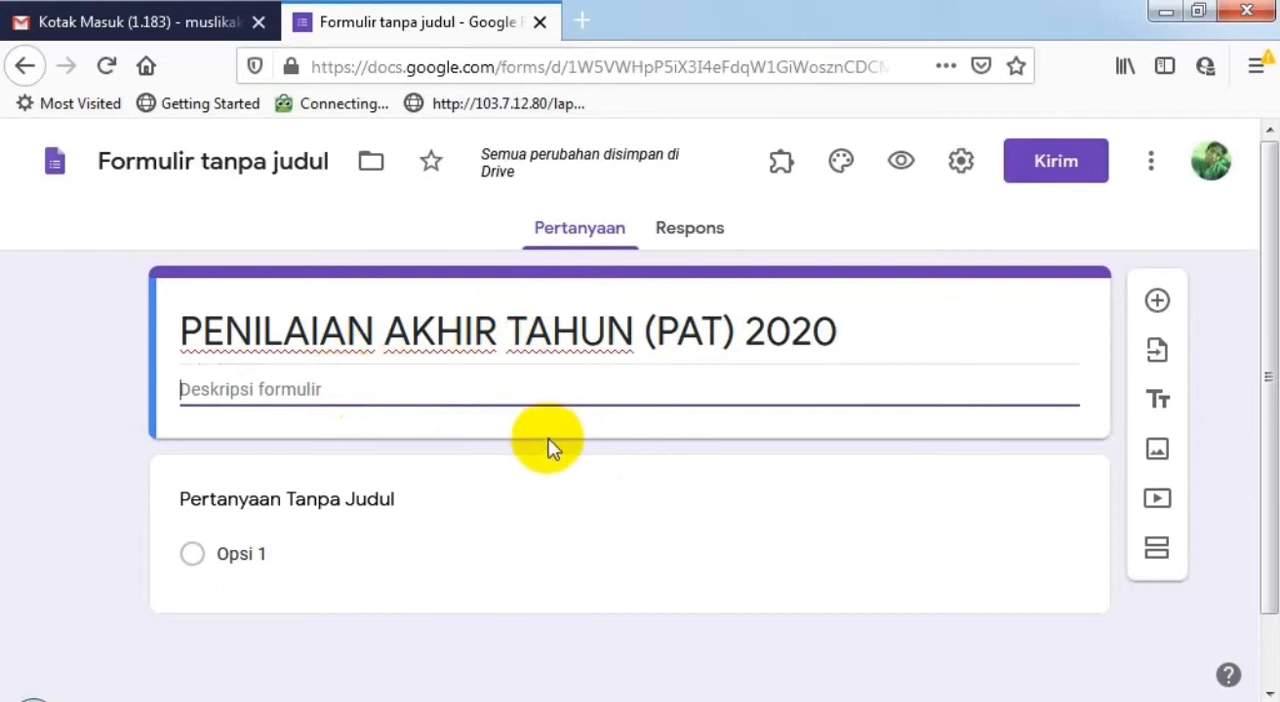
- Change the untitled question's type to short answer (Jawaban singkat) and title it "NAMA"
{"action": "scroll", "coordinate": [548, 438], "scroll_direction": "down", "scroll_amount": 2}
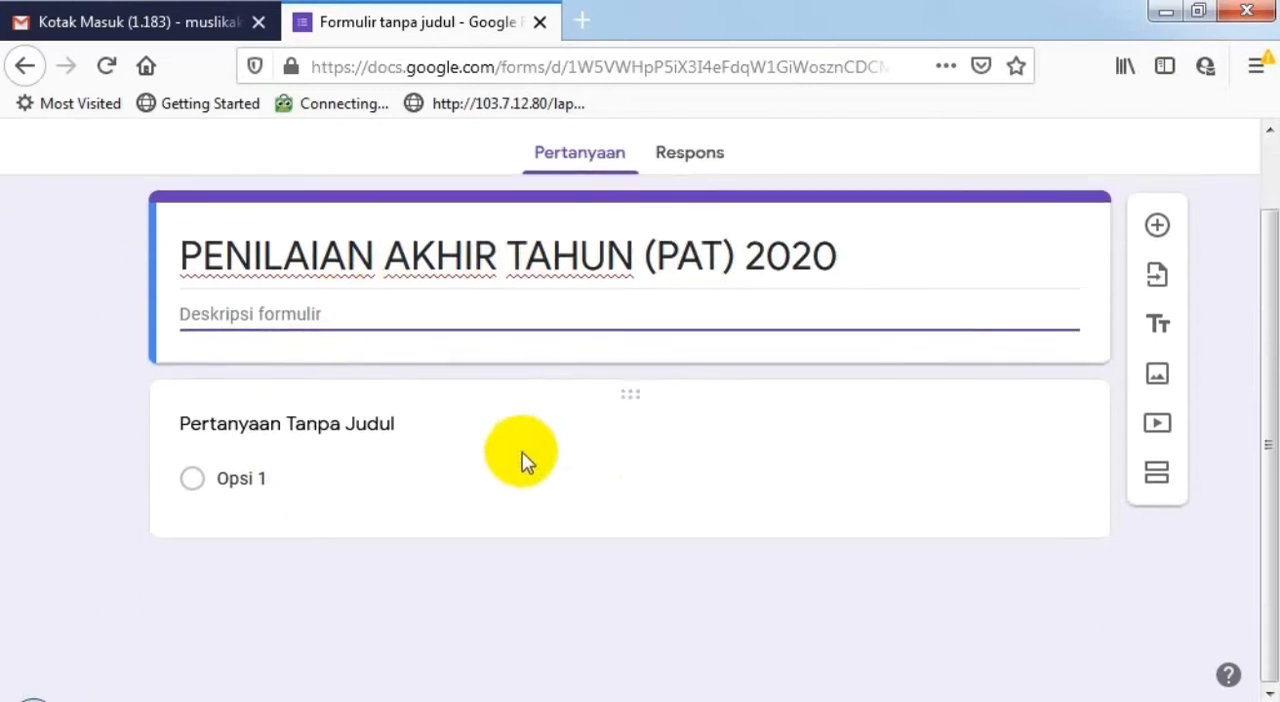
{"action": "left_click", "coordinate": [341, 425]}
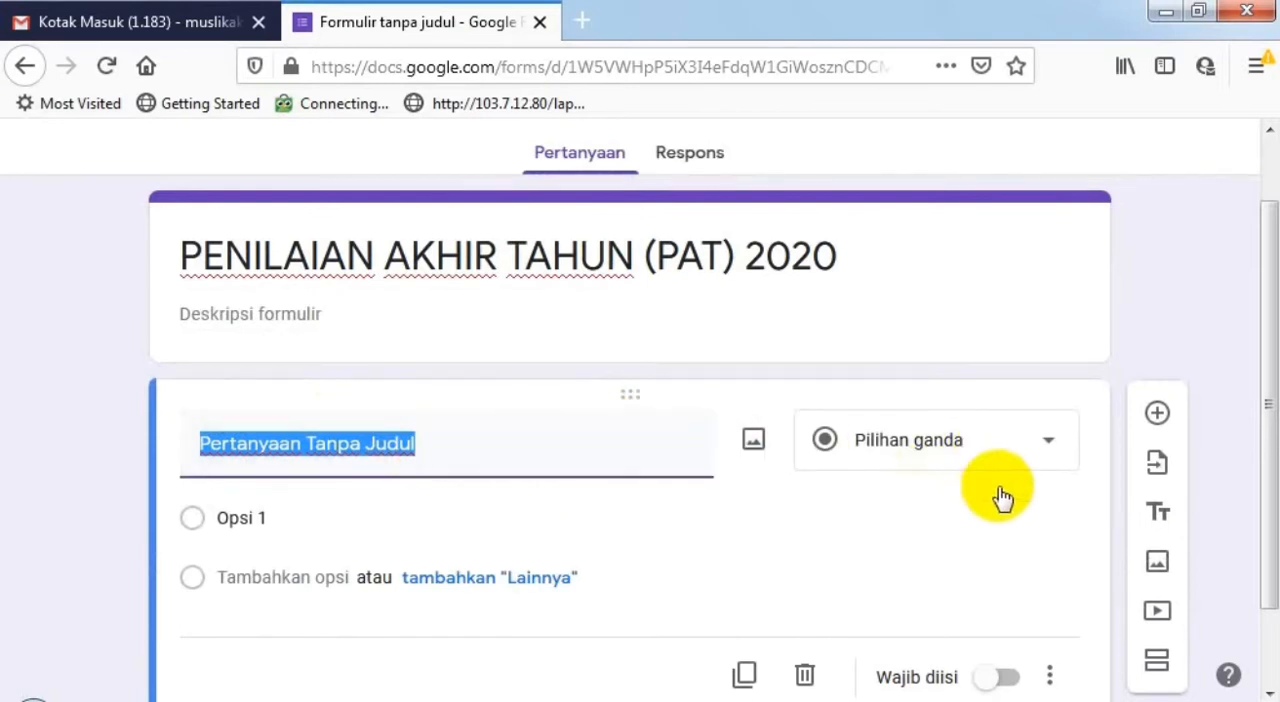
{"action": "left_click", "coordinate": [1037, 446]}
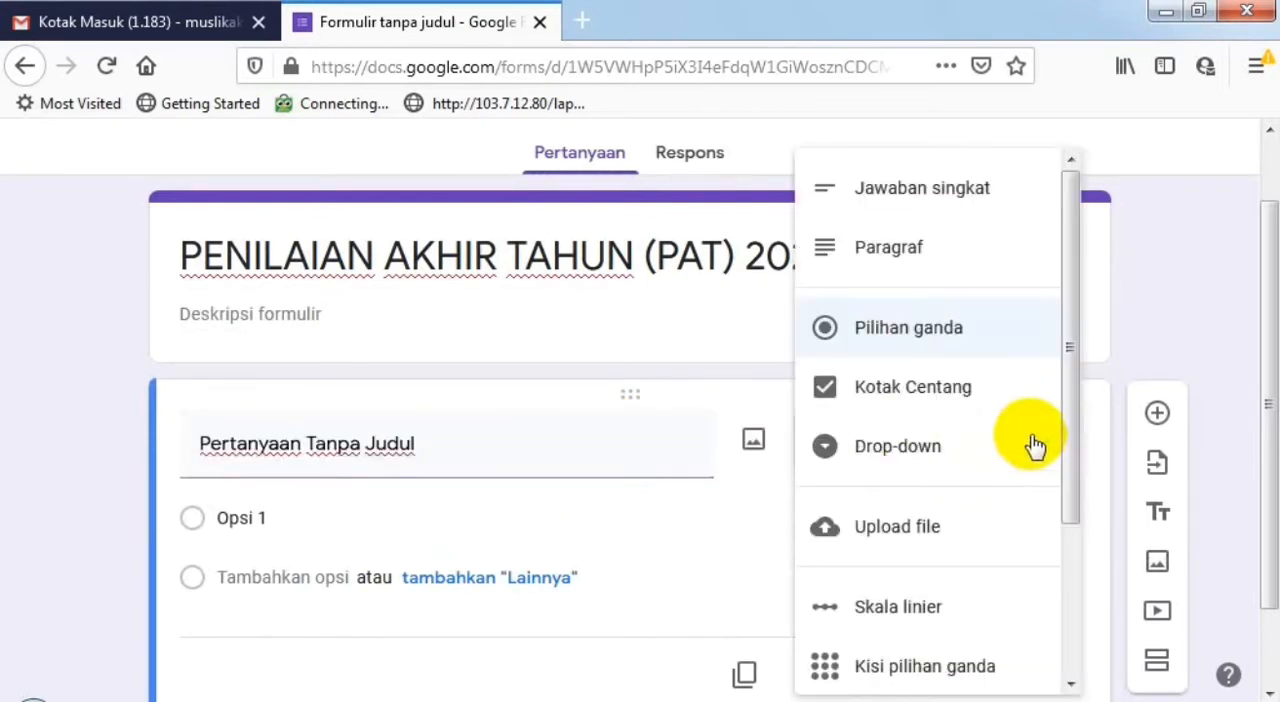
{"action": "left_click", "coordinate": [971, 189]}
{"action": "left_click_drag", "start_coordinate": [424, 441], "coordinate": [194, 449]}
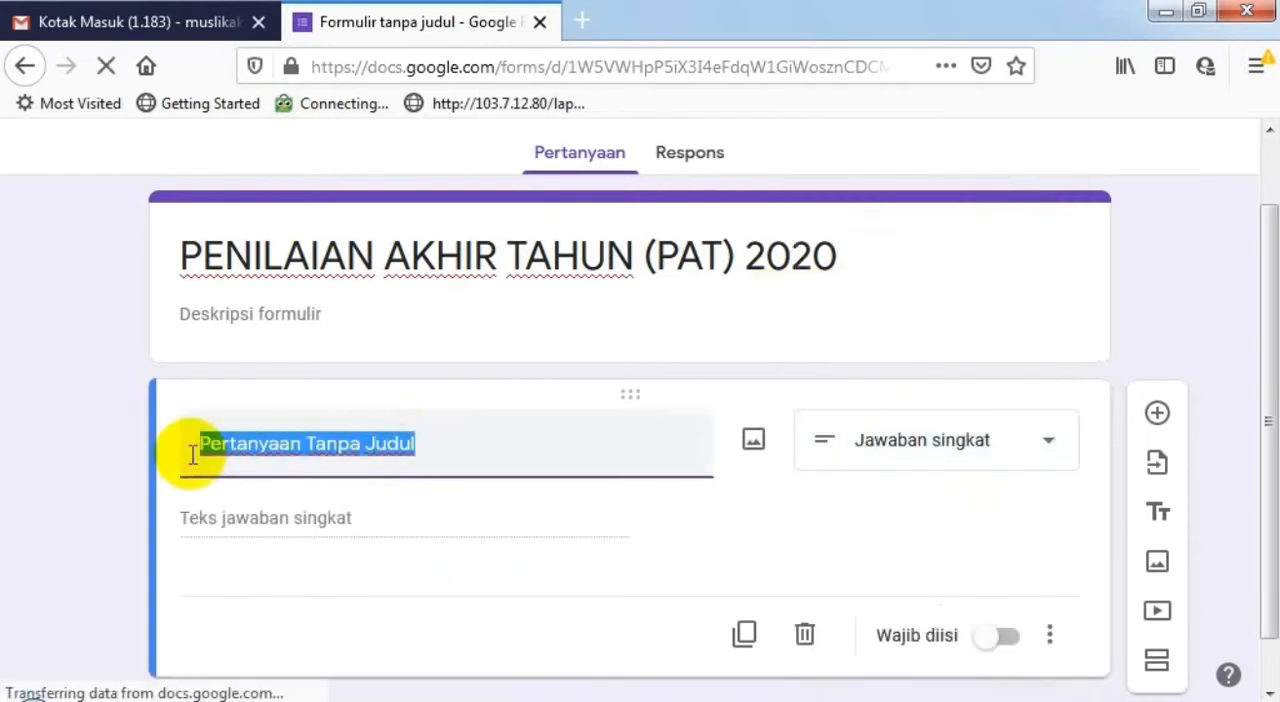
{"action": "type", "text": "NAMA"}
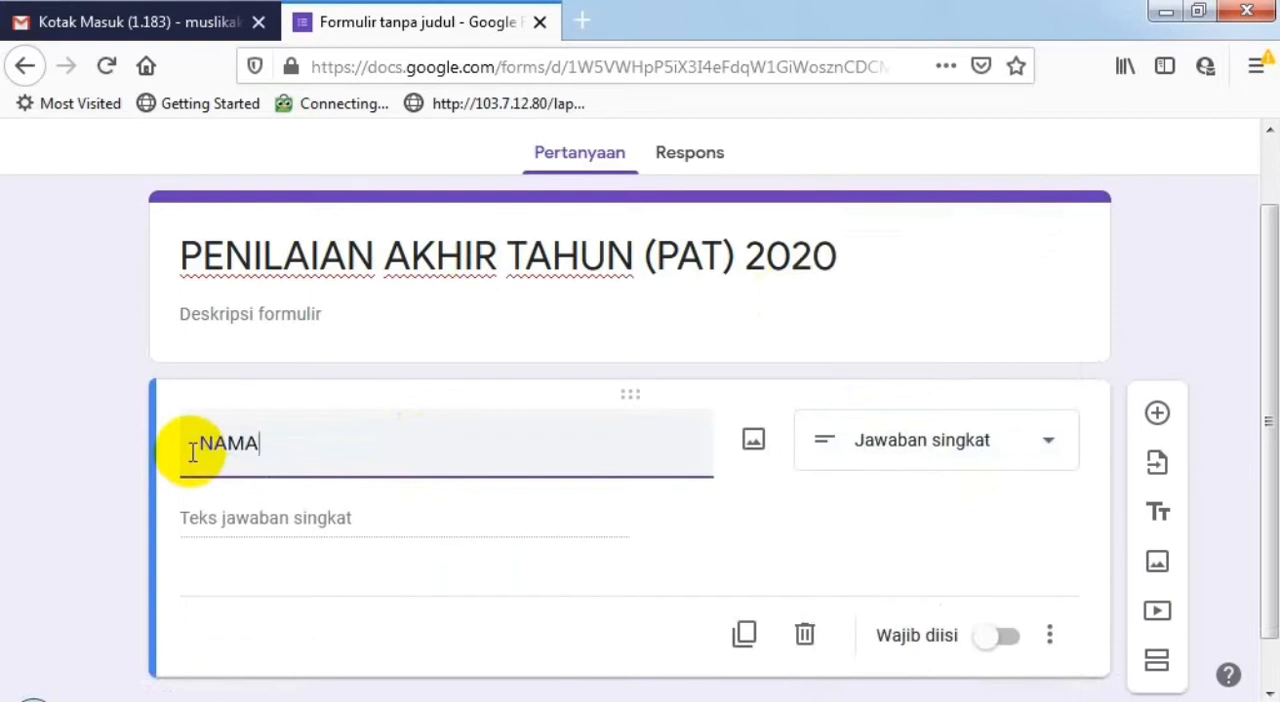
- Remove the number response validation from the first question and complete its title as "NAMA"
{"action": "key", "text": "BackSpace"}
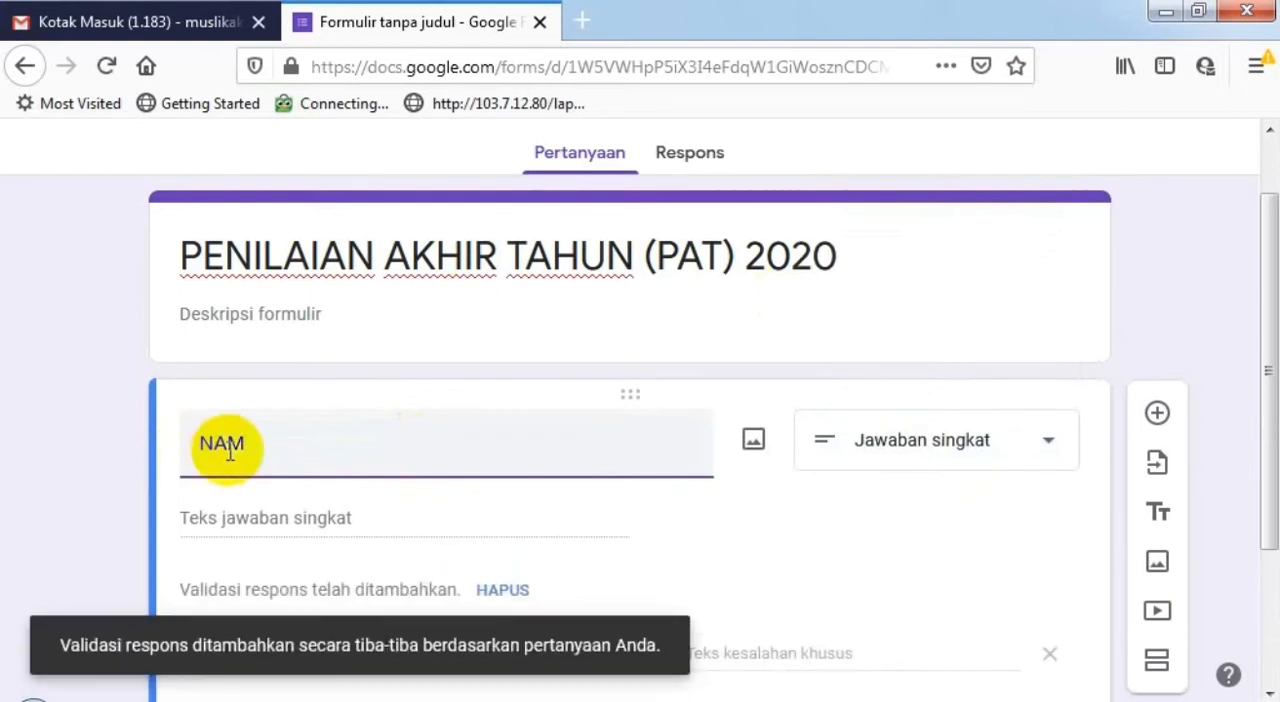
{"action": "scroll", "coordinate": [794, 523], "scroll_direction": "down", "scroll_amount": 2}
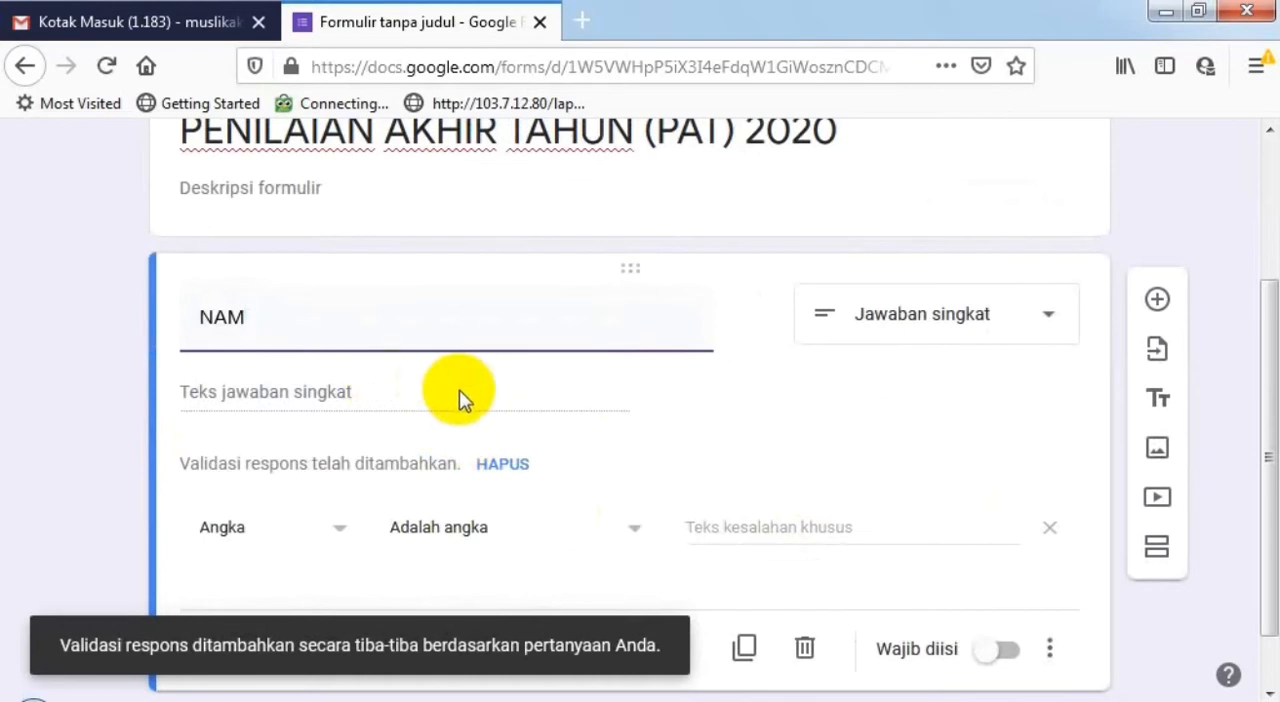
{"action": "left_click", "coordinate": [1049, 529]}
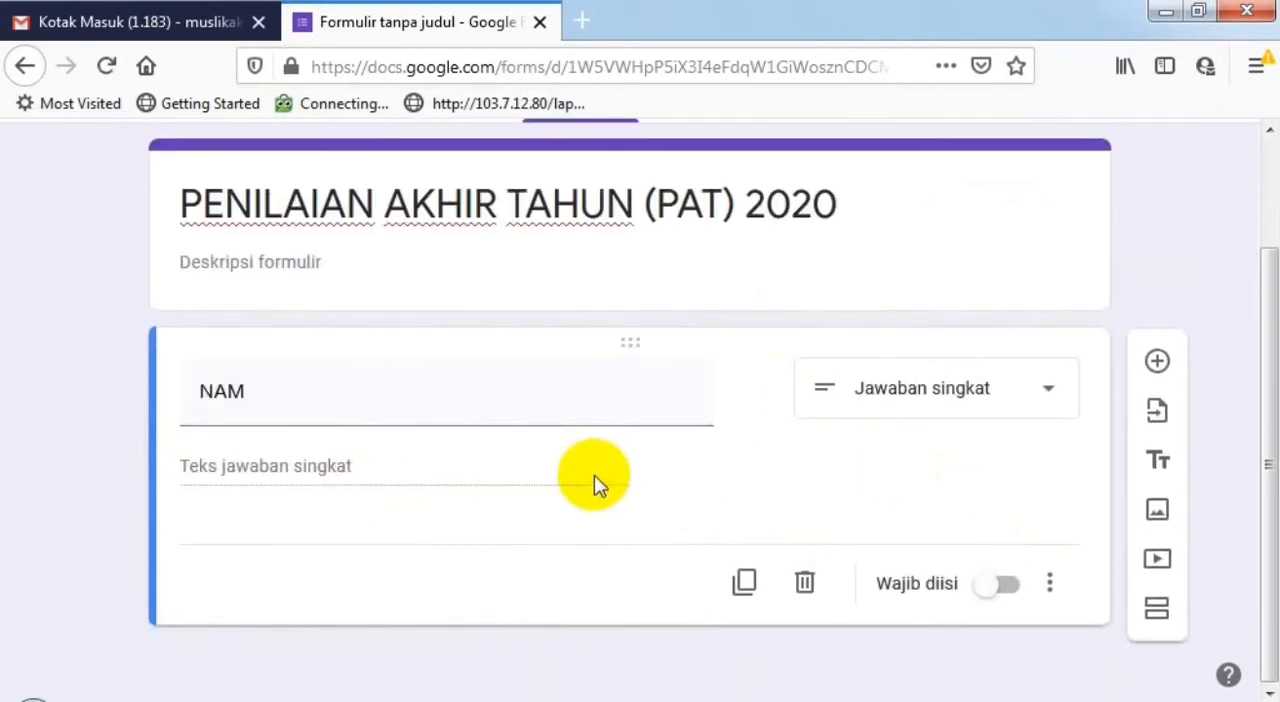
{"action": "left_click", "coordinate": [316, 389]}
{"action": "left_click", "coordinate": [316, 389]}
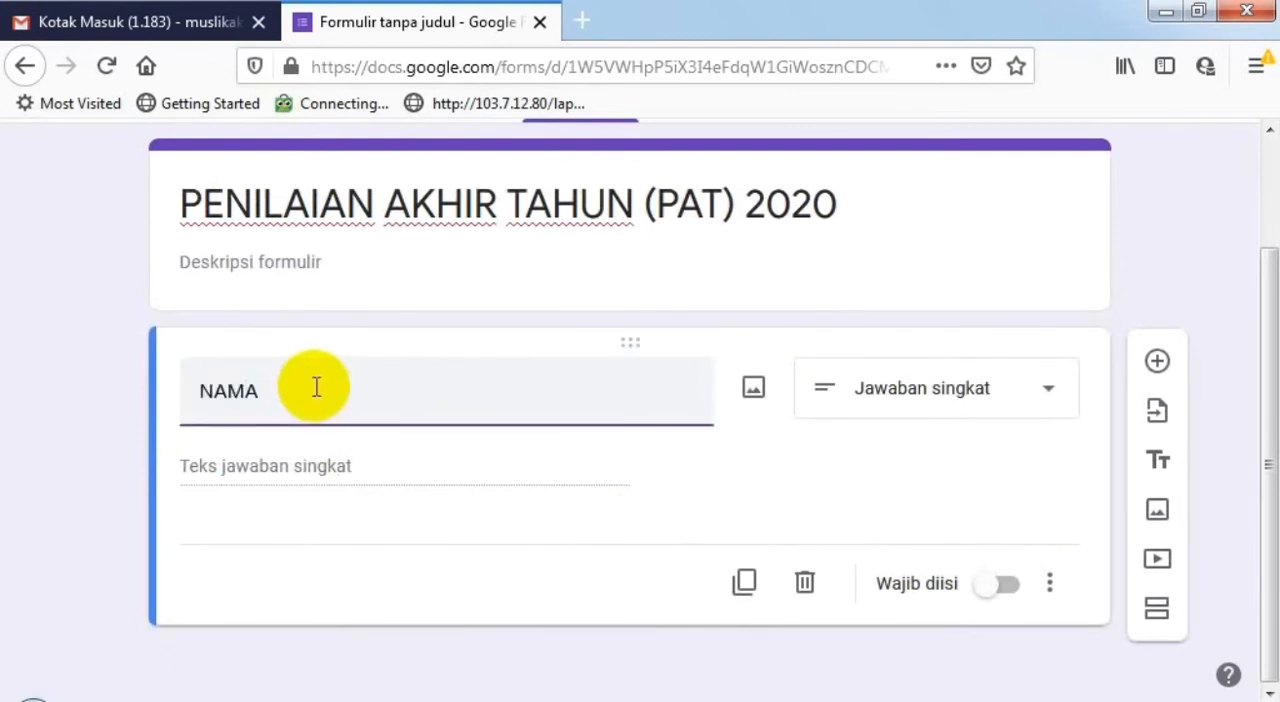
- Duplicate the NAMA question, title the copy "KELAS" and set its type to Drop-down
{"action": "left_click", "coordinate": [744, 584]}
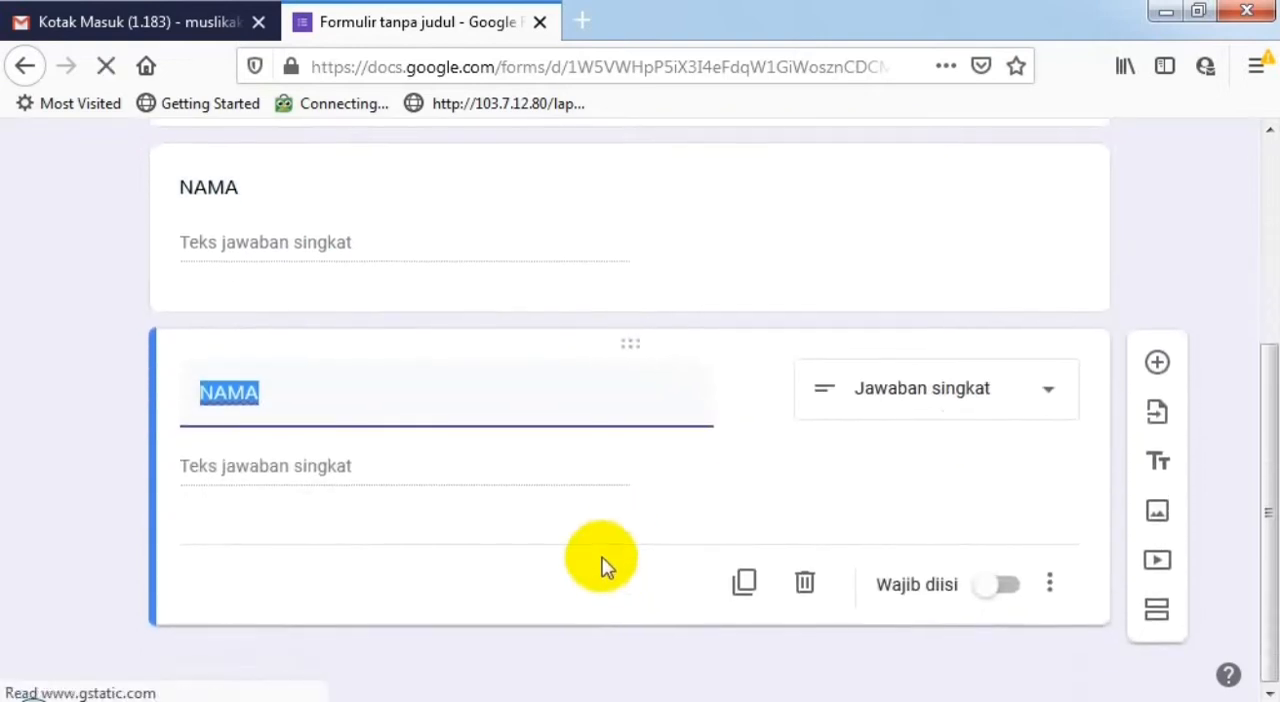
{"action": "type", "text": "KE"}
{"action": "key", "text": "BackSpace"}
{"action": "type", "text": "LAS"}
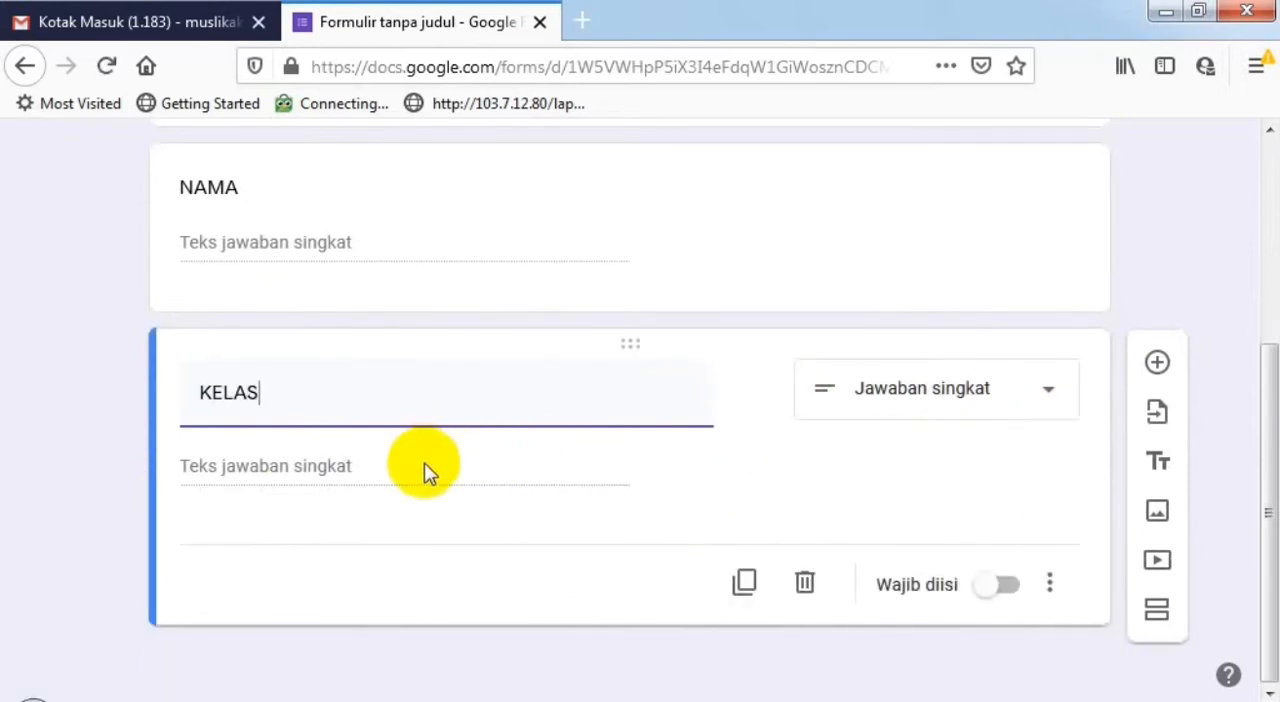
{"action": "left_click", "coordinate": [998, 405]}
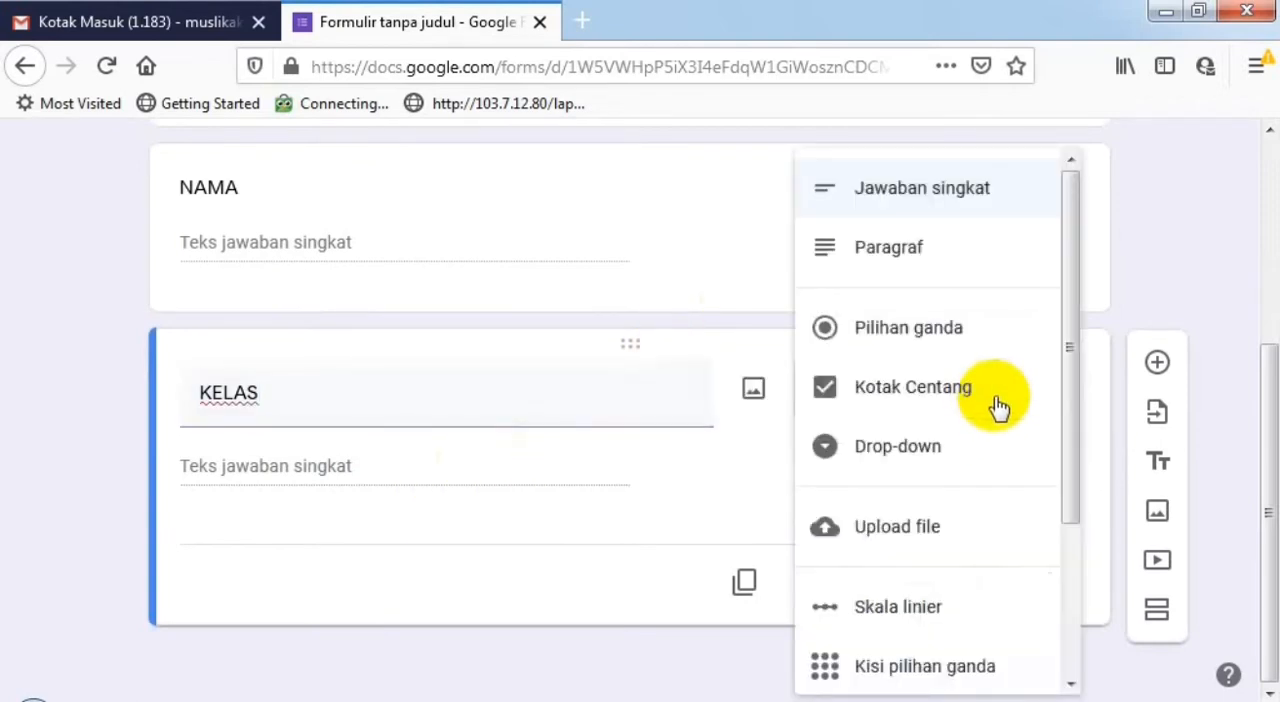
{"action": "left_click", "coordinate": [916, 458]}
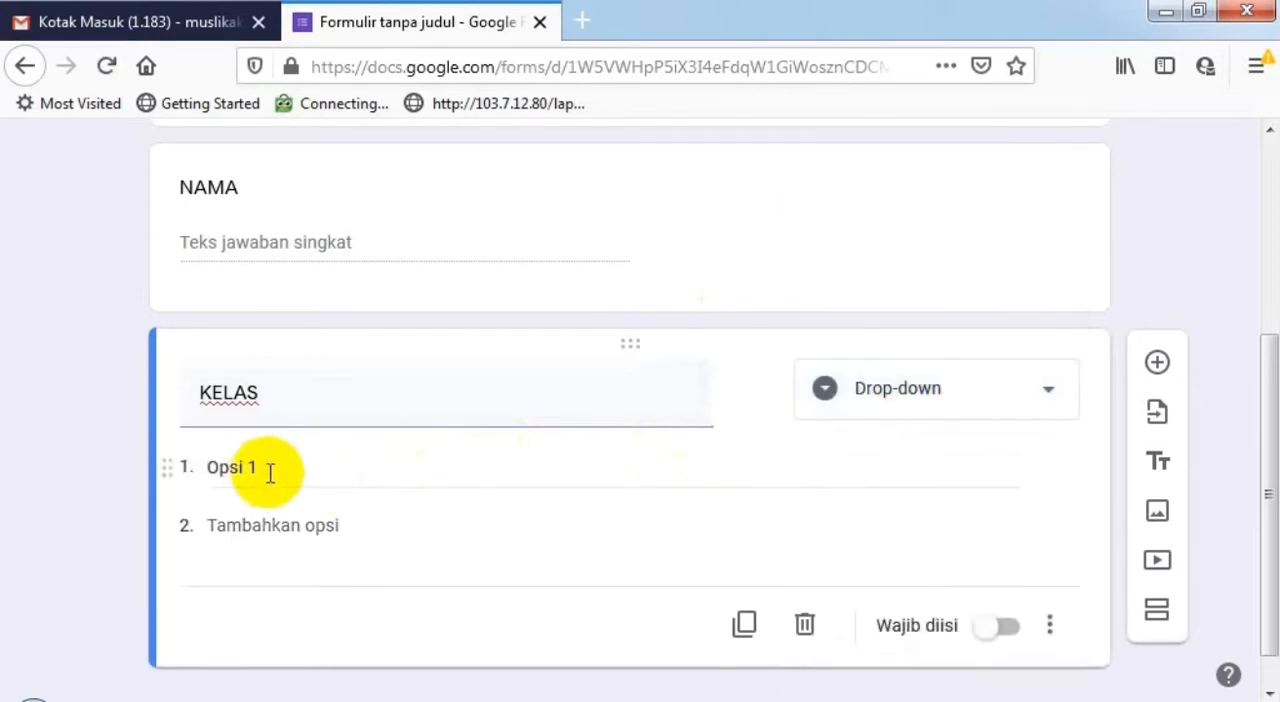
- Enter "X IPA" and "X IPS" as the first two options of the KELAS question
{"action": "left_click", "coordinate": [268, 469]}
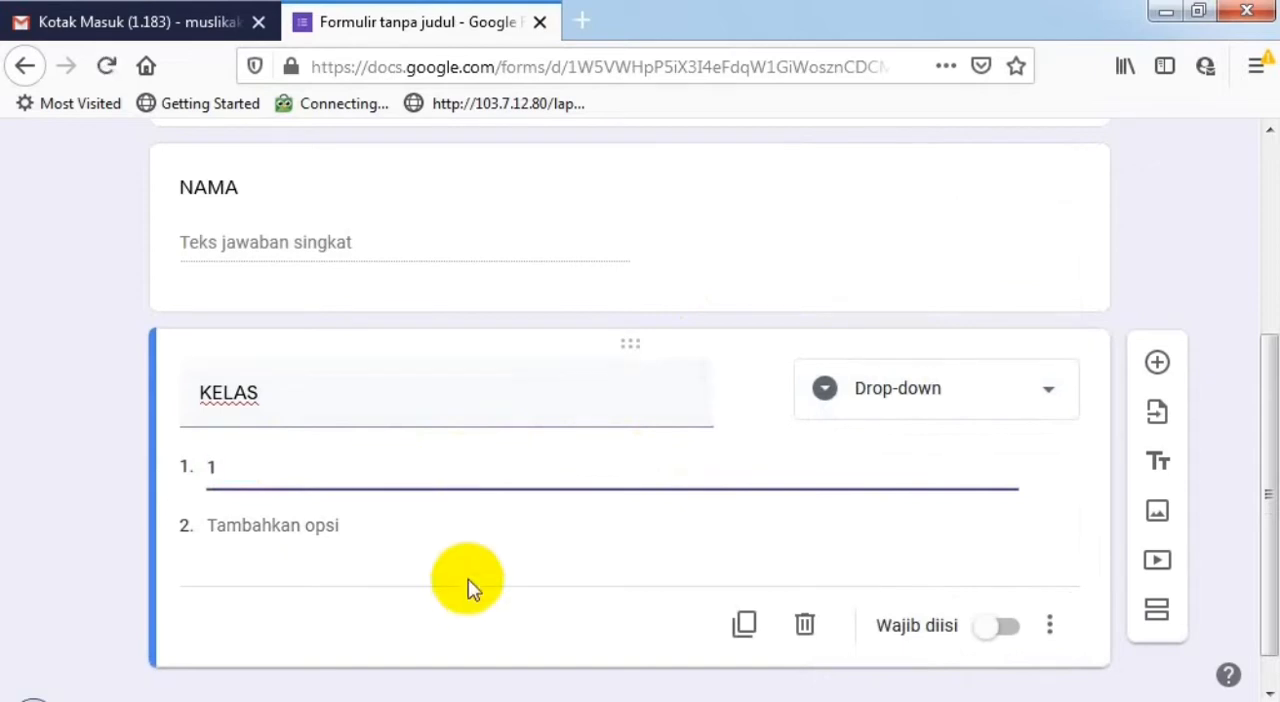
{"action": "type", "text": "0"}
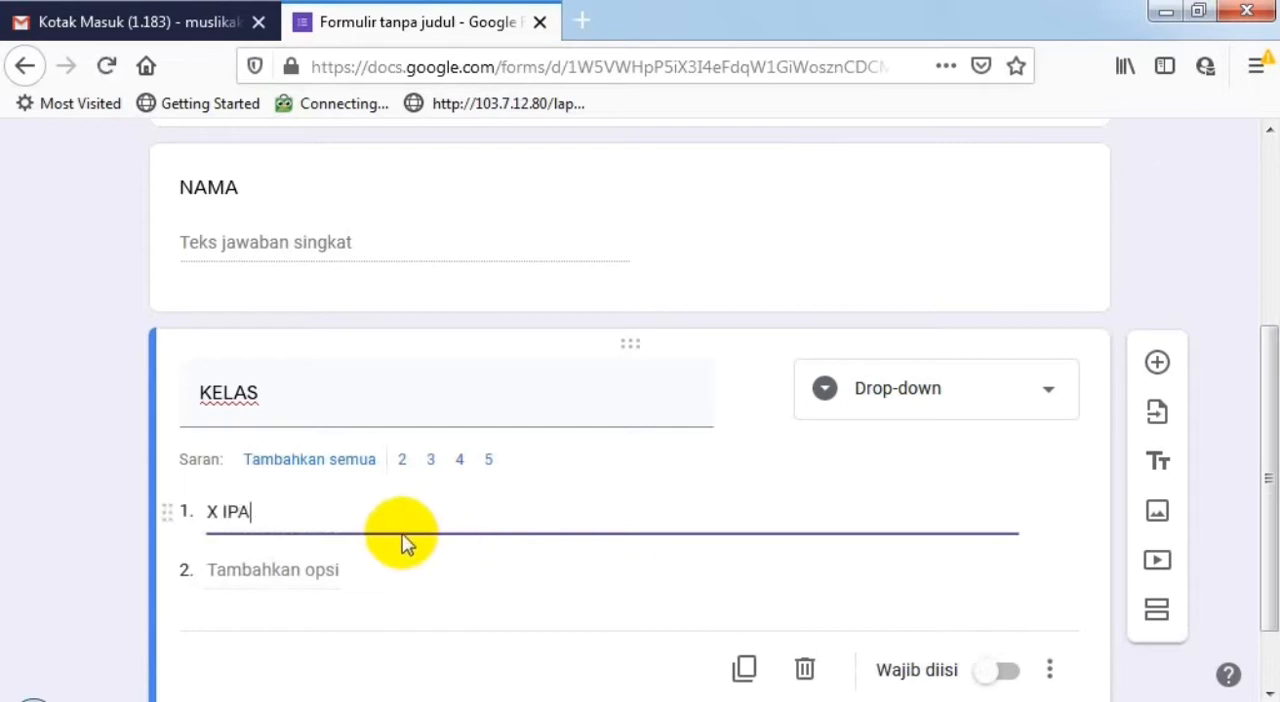
{"action": "left_click", "coordinate": [363, 574]}
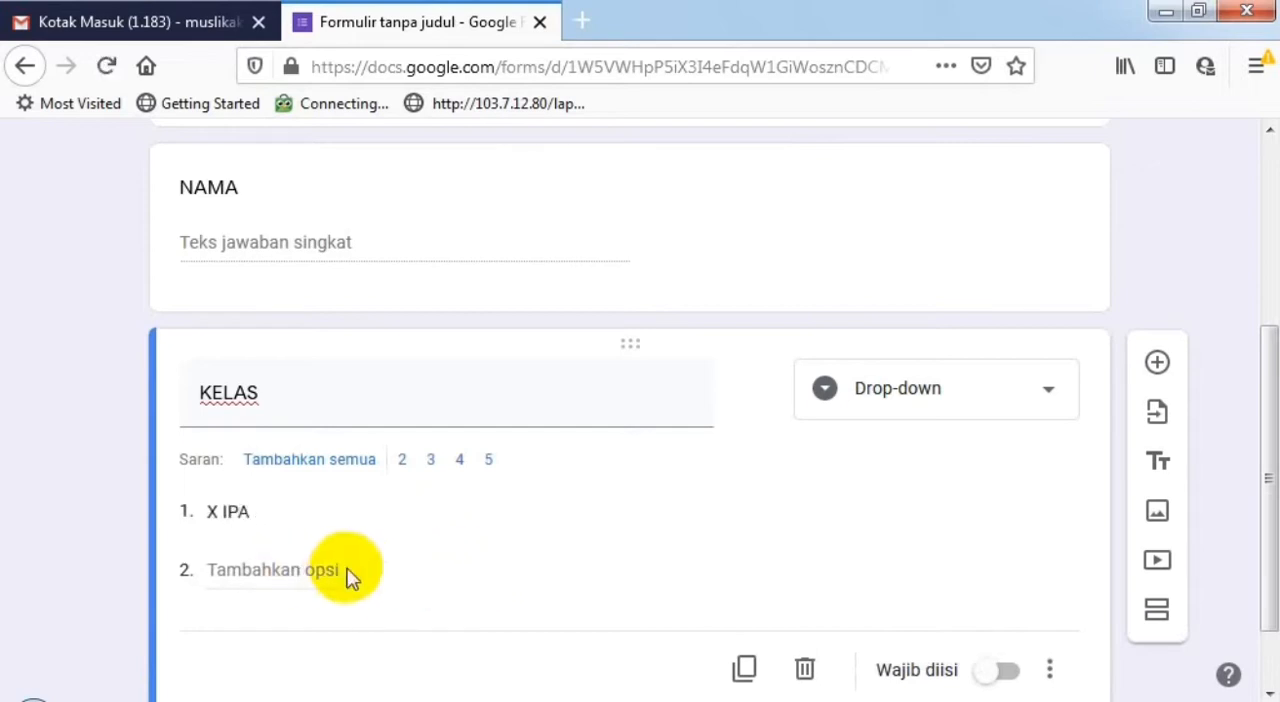
{"action": "left_click", "coordinate": [243, 566]}
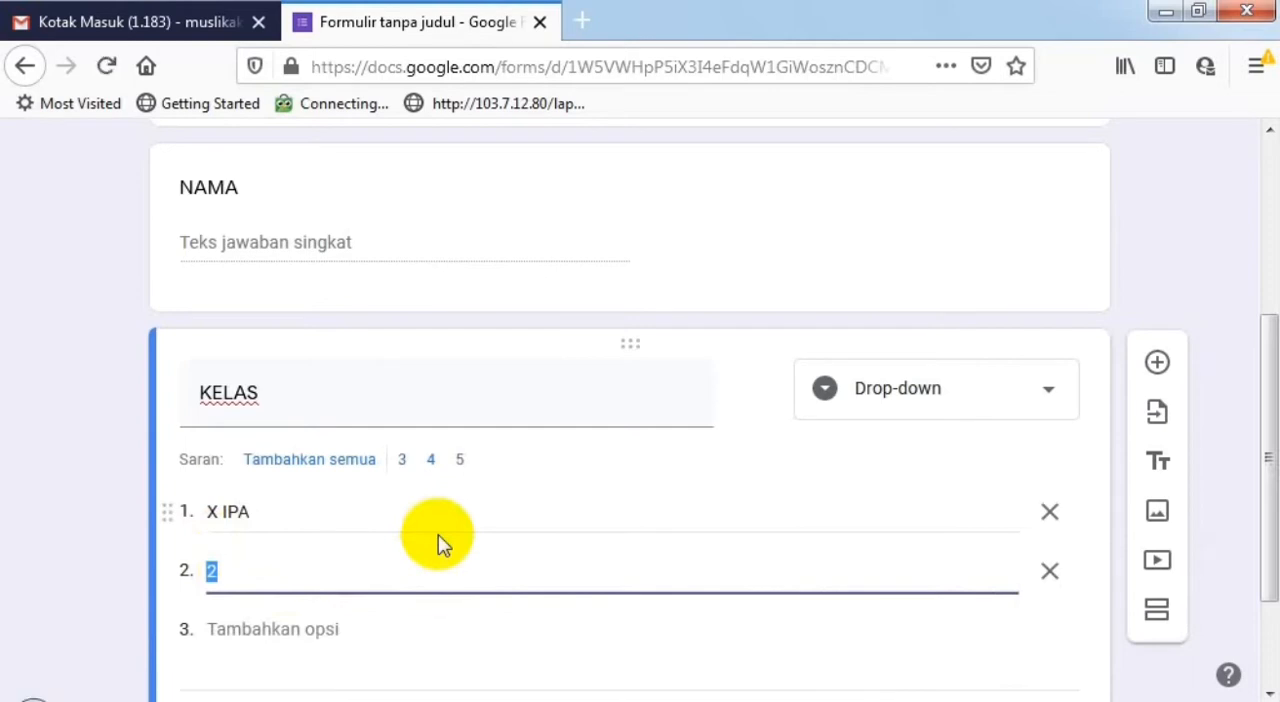
{"action": "type", "text": "X IPS"}
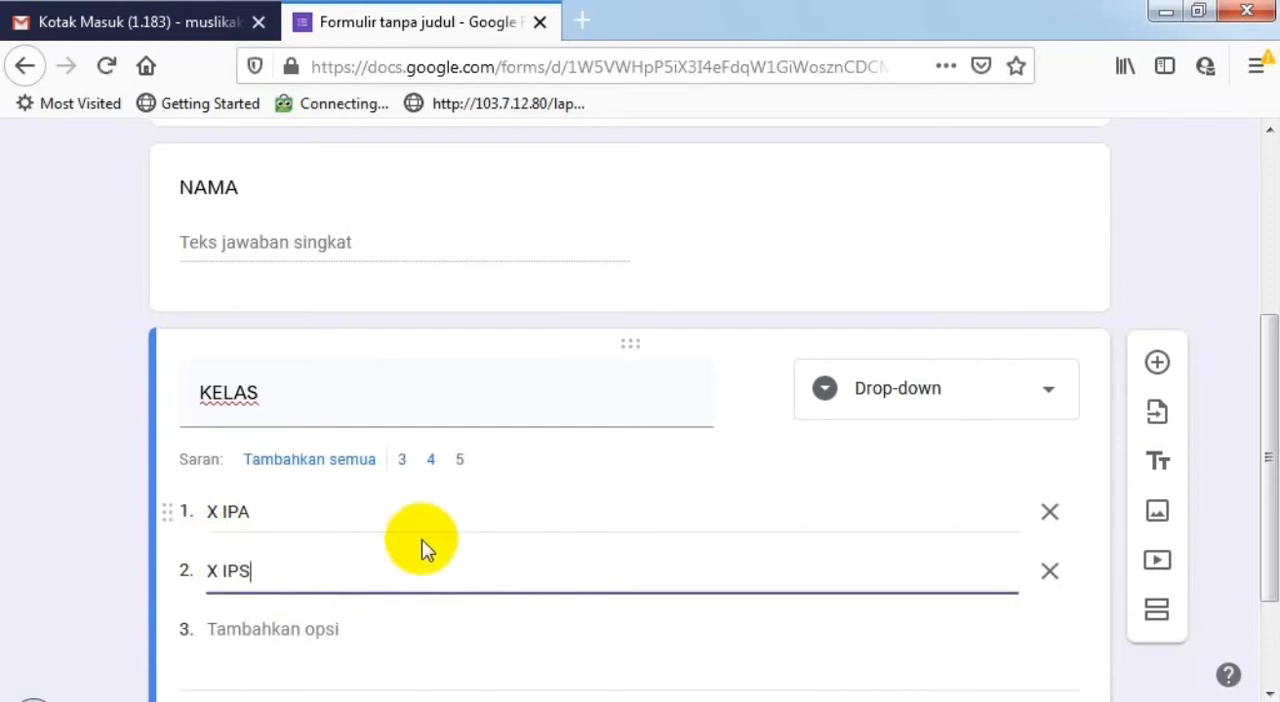
- Add "X AGAMA" as the third option of the KELAS question
{"action": "scroll", "coordinate": [421, 548], "scroll_direction": "down", "scroll_amount": 3}
{"action": "left_click", "coordinate": [283, 479]}
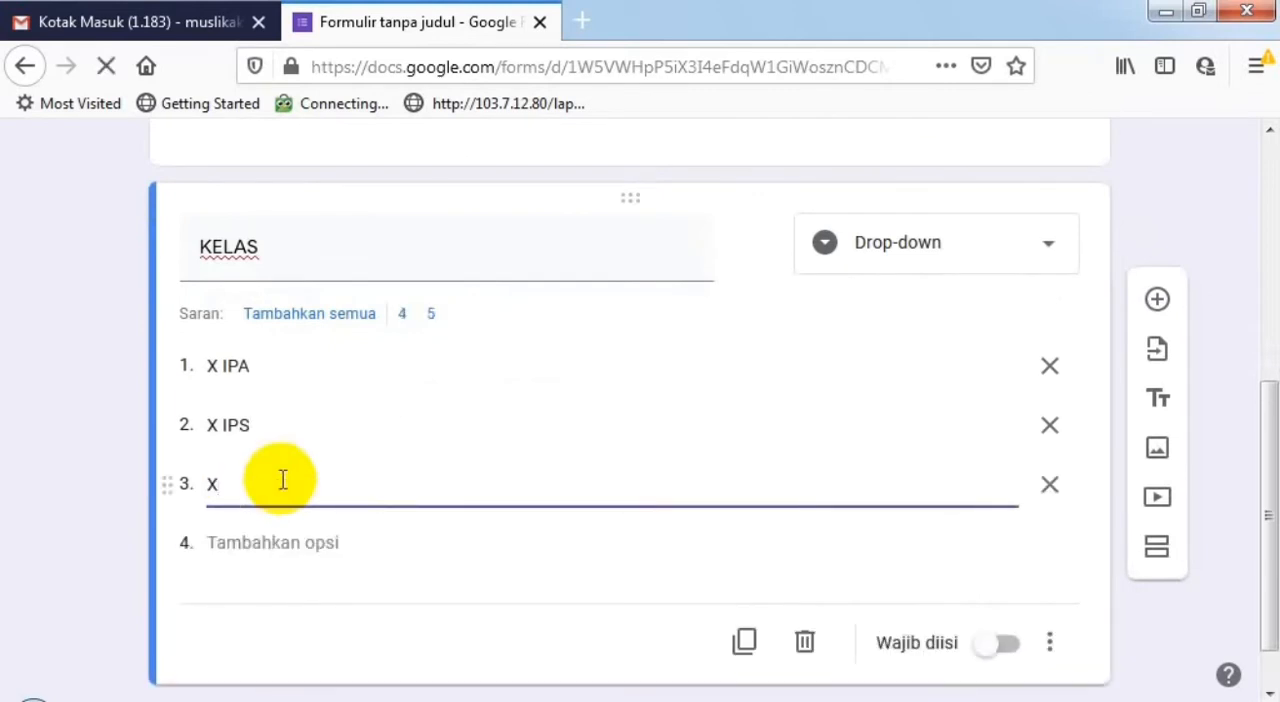
{"action": "type", "text": "X A"}
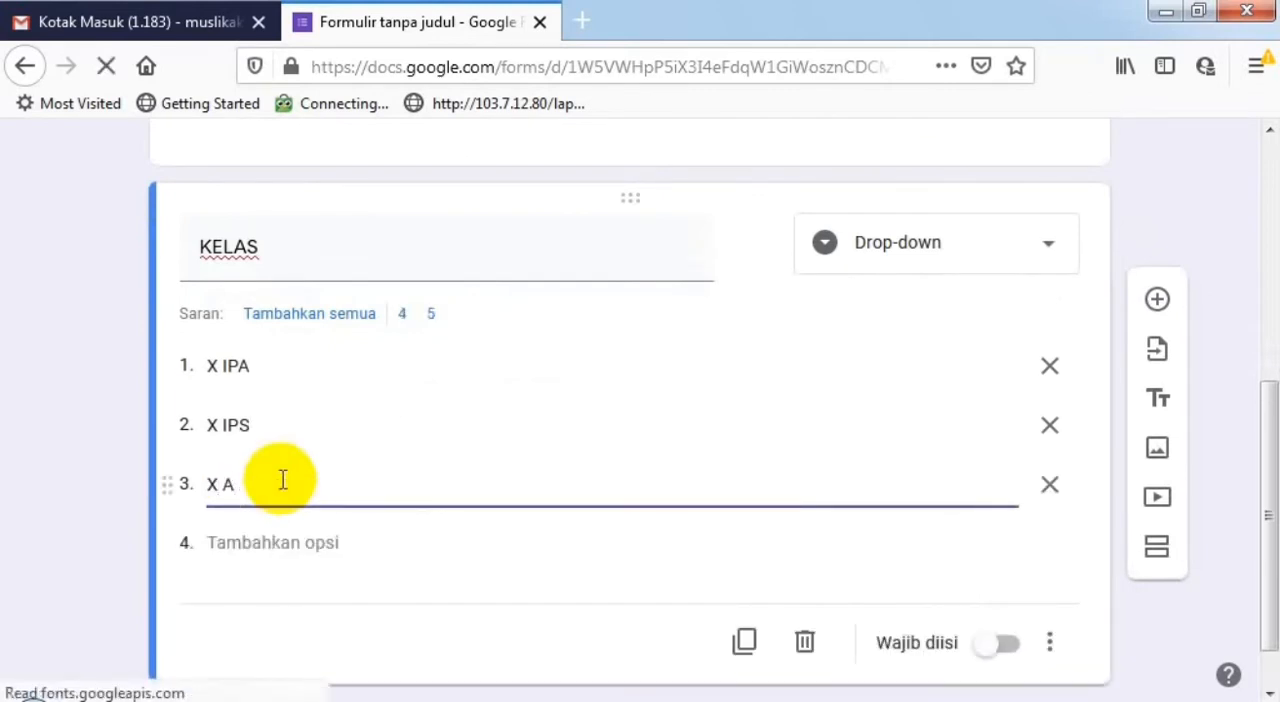
{"action": "type", "text": "GAMA"}
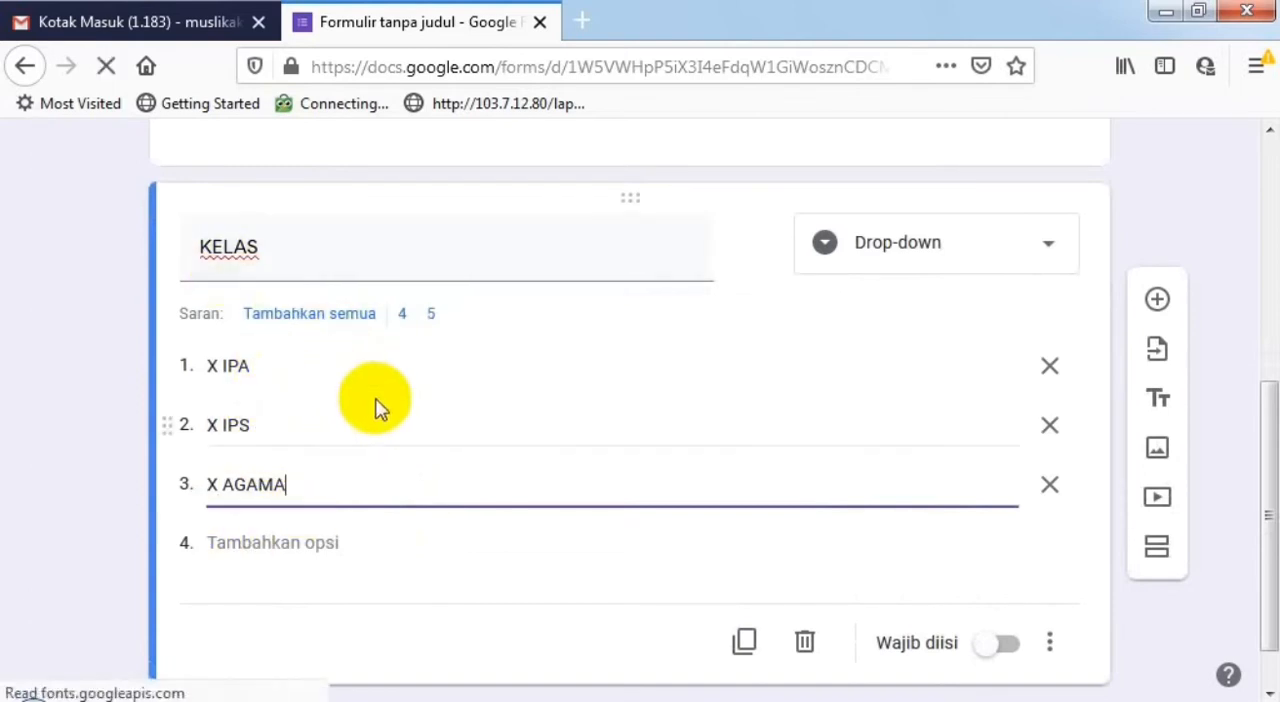
- Open the form's respondent preview in a separate tab and switch to it
{"action": "scroll", "coordinate": [719, 395], "scroll_direction": "up", "scroll_amount": 2}
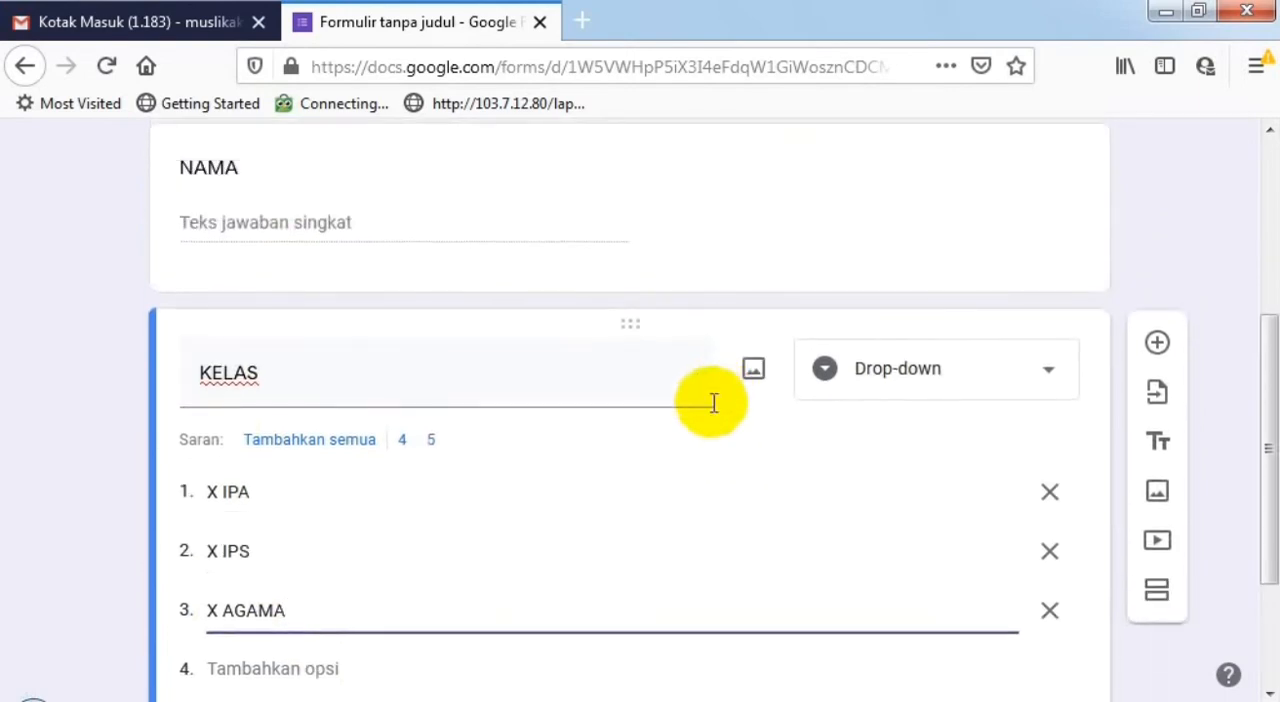
{"action": "scroll", "coordinate": [720, 434], "scroll_direction": "down", "scroll_amount": 2}
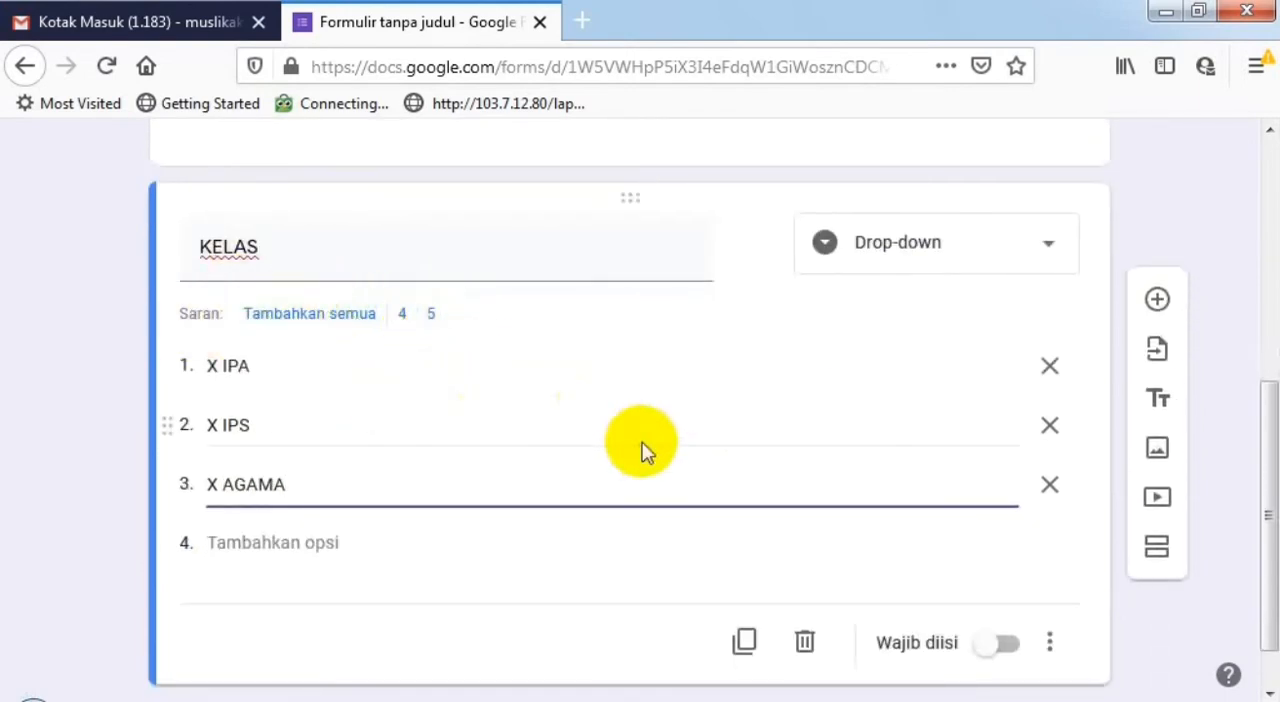
{"action": "scroll", "coordinate": [709, 394], "scroll_direction": "up", "scroll_amount": 7}
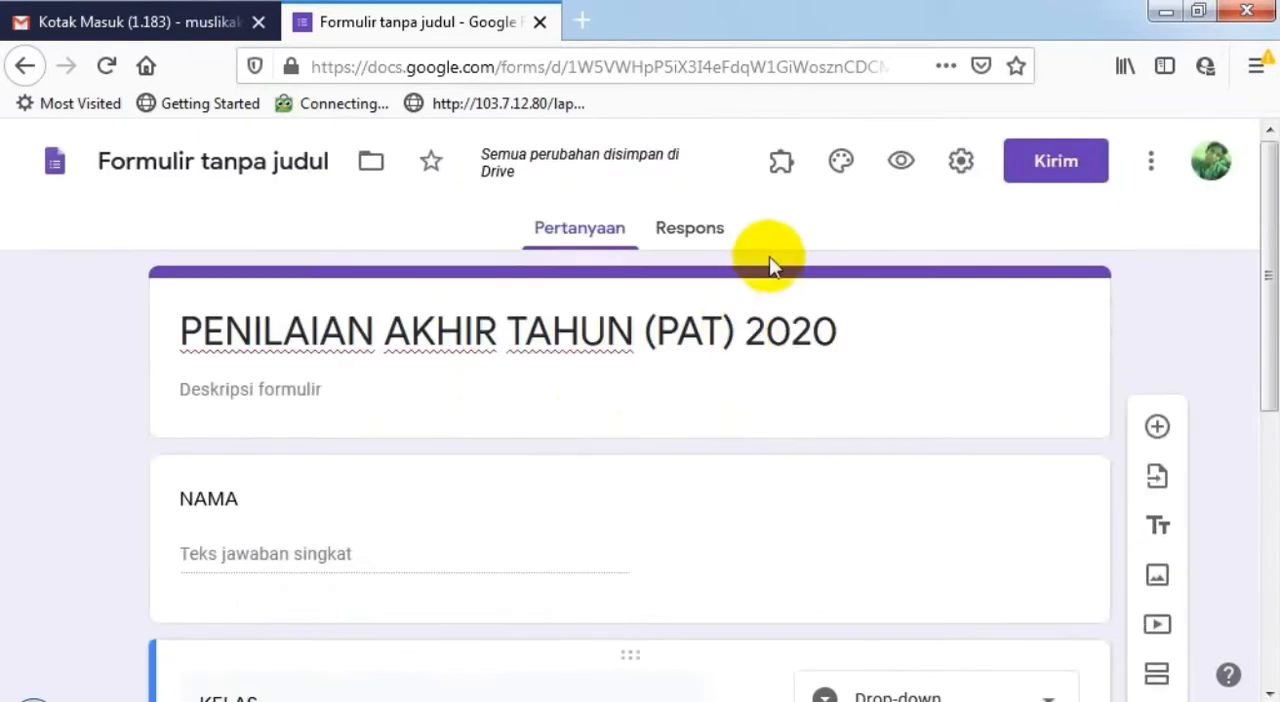
{"action": "left_click", "coordinate": [901, 163]}
{"action": "left_click", "coordinate": [400, 12]}
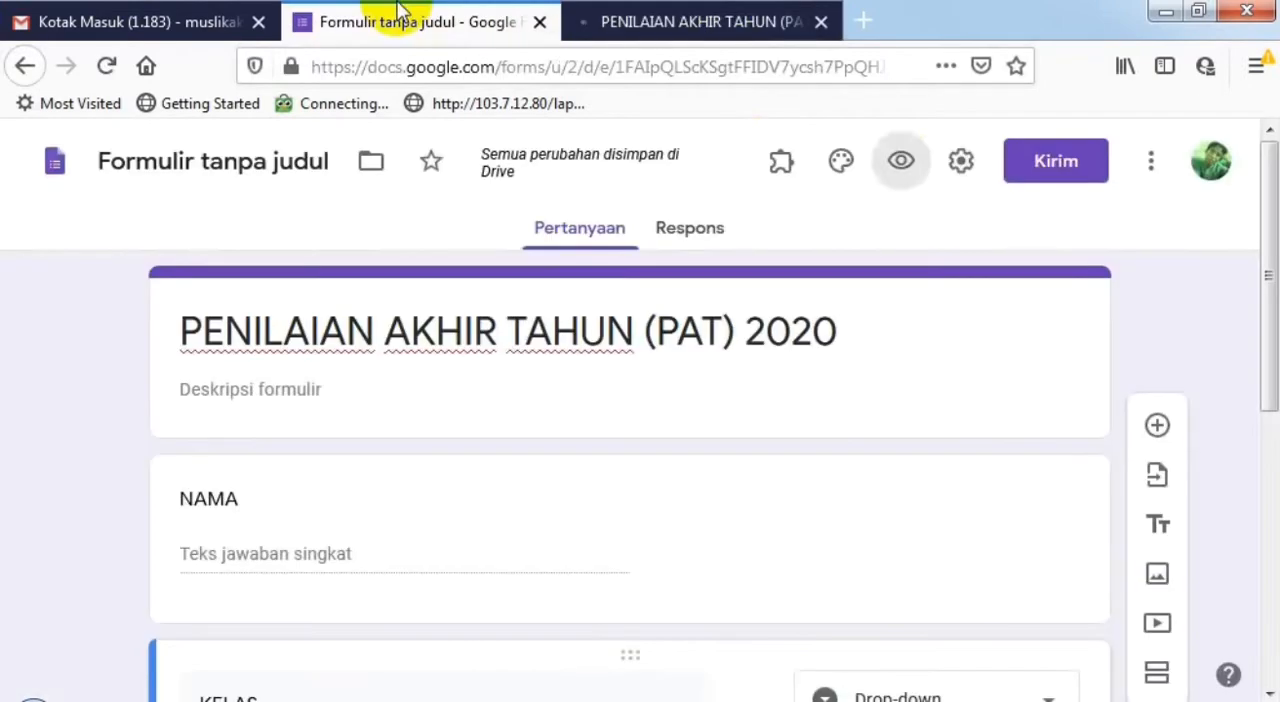
{"action": "left_click", "coordinate": [645, 14]}
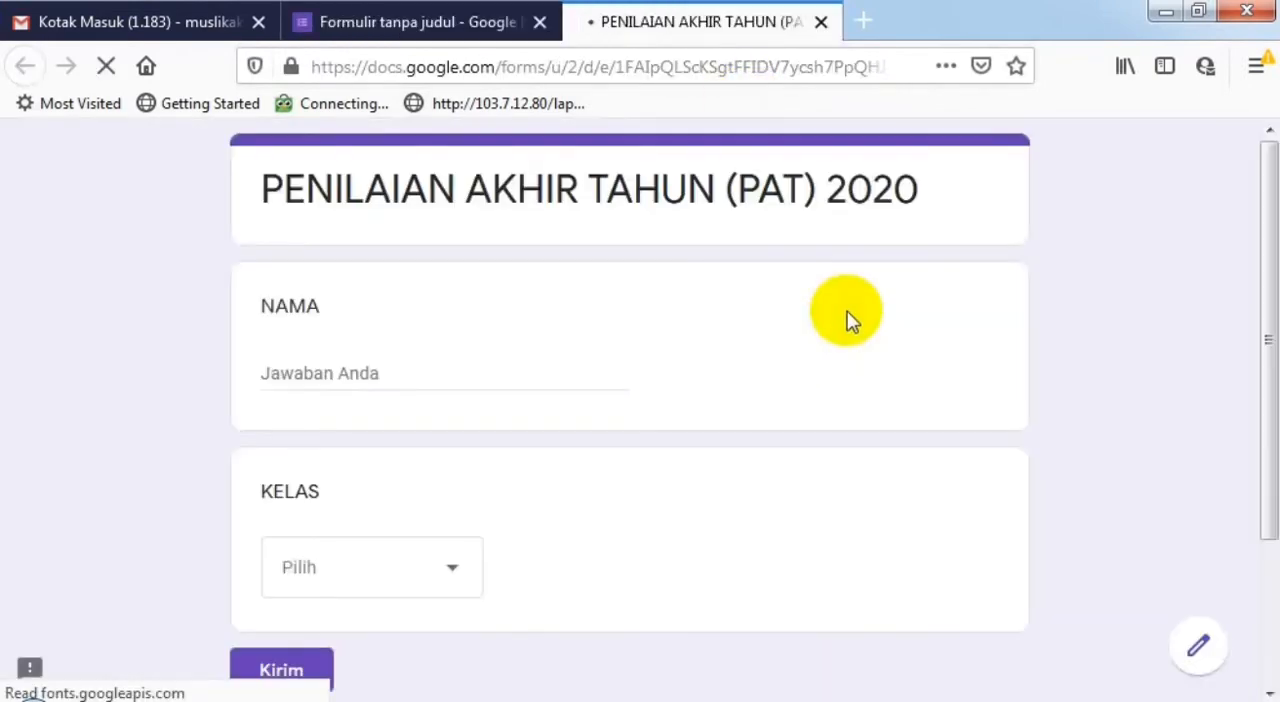
- Check the previewed form's layout and the choices in its KELAS drop-down without selecting any
{"action": "scroll", "coordinate": [847, 320], "scroll_direction": "down", "scroll_amount": 3}
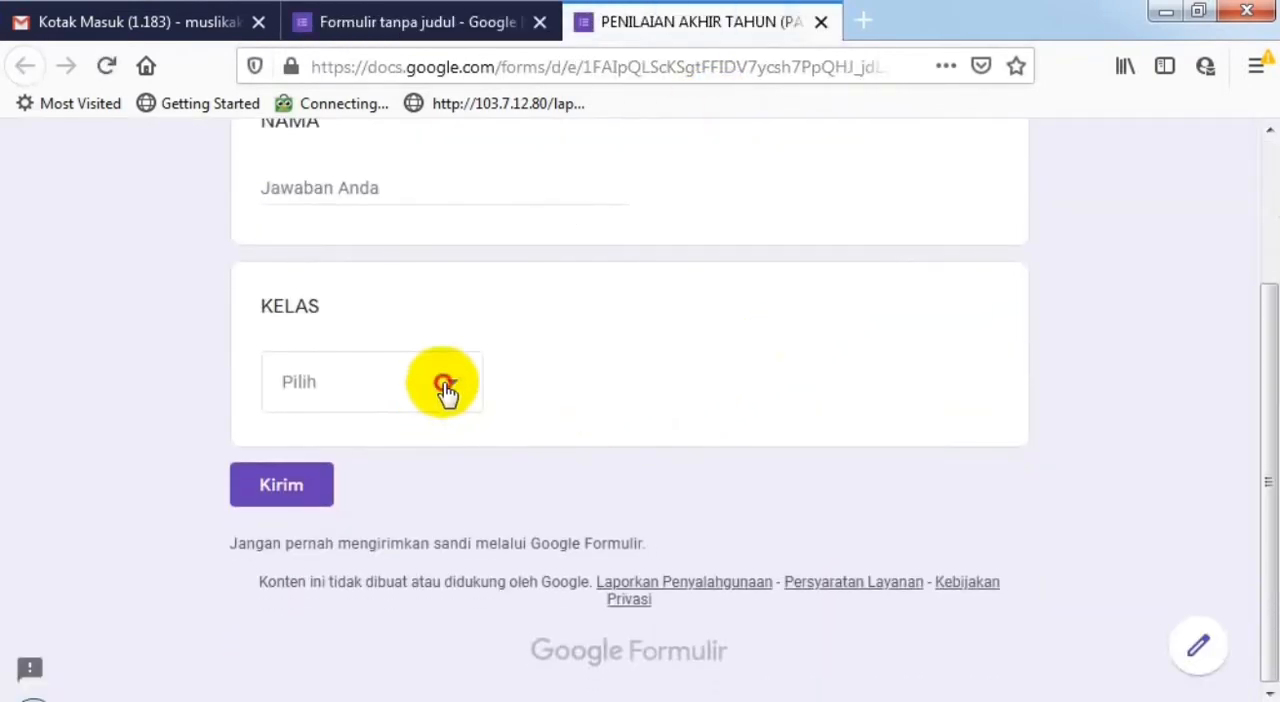
{"action": "left_click", "coordinate": [445, 387]}
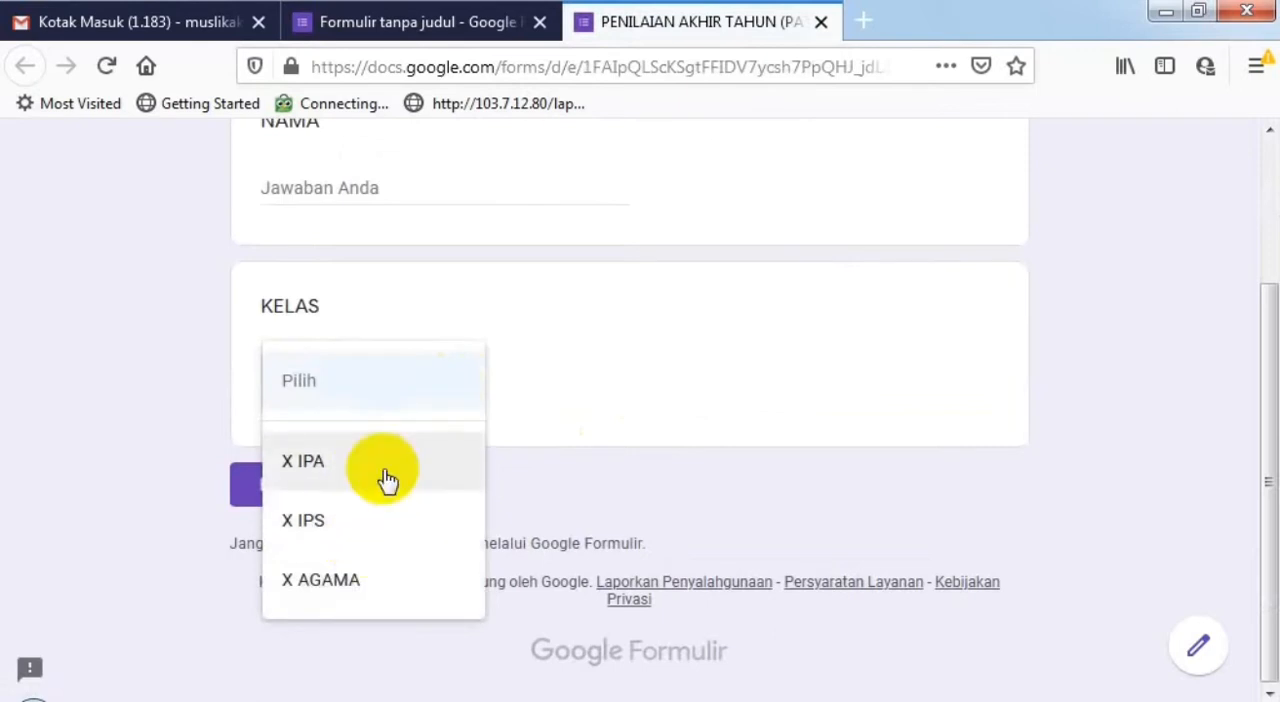
{"action": "left_click", "coordinate": [645, 377]}
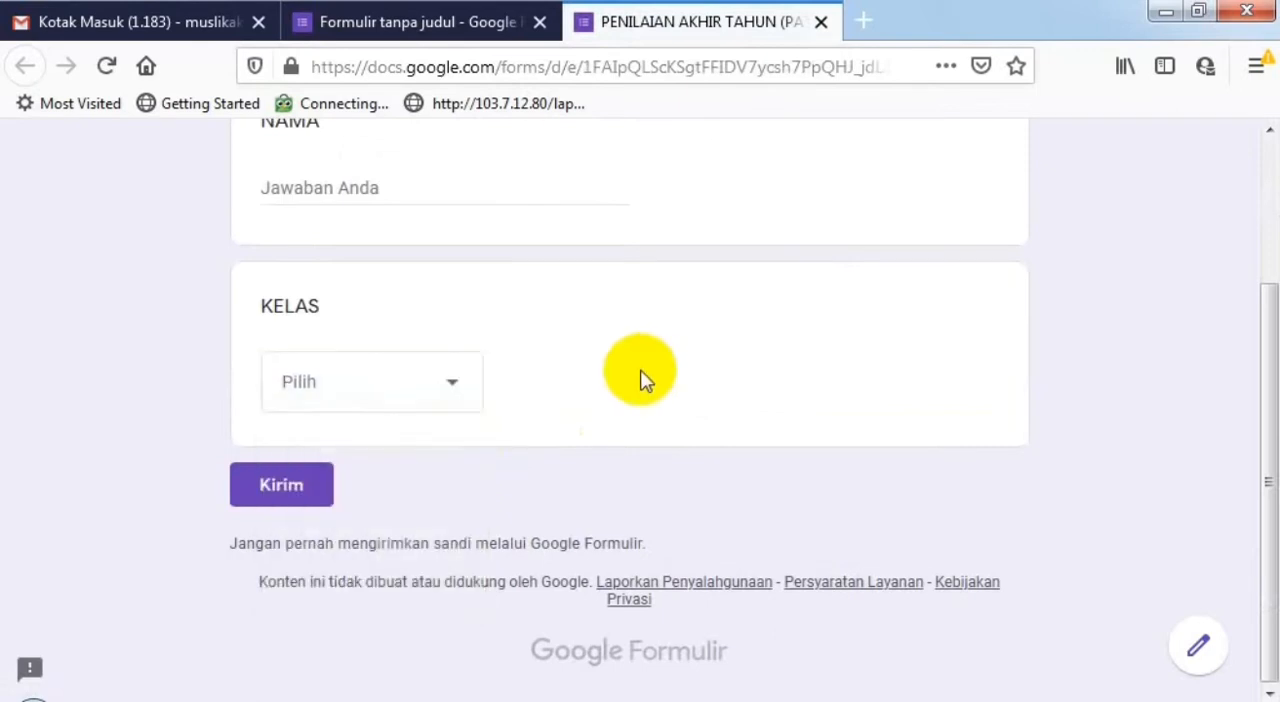
{"action": "scroll", "coordinate": [642, 378], "scroll_direction": "up", "scroll_amount": 2}
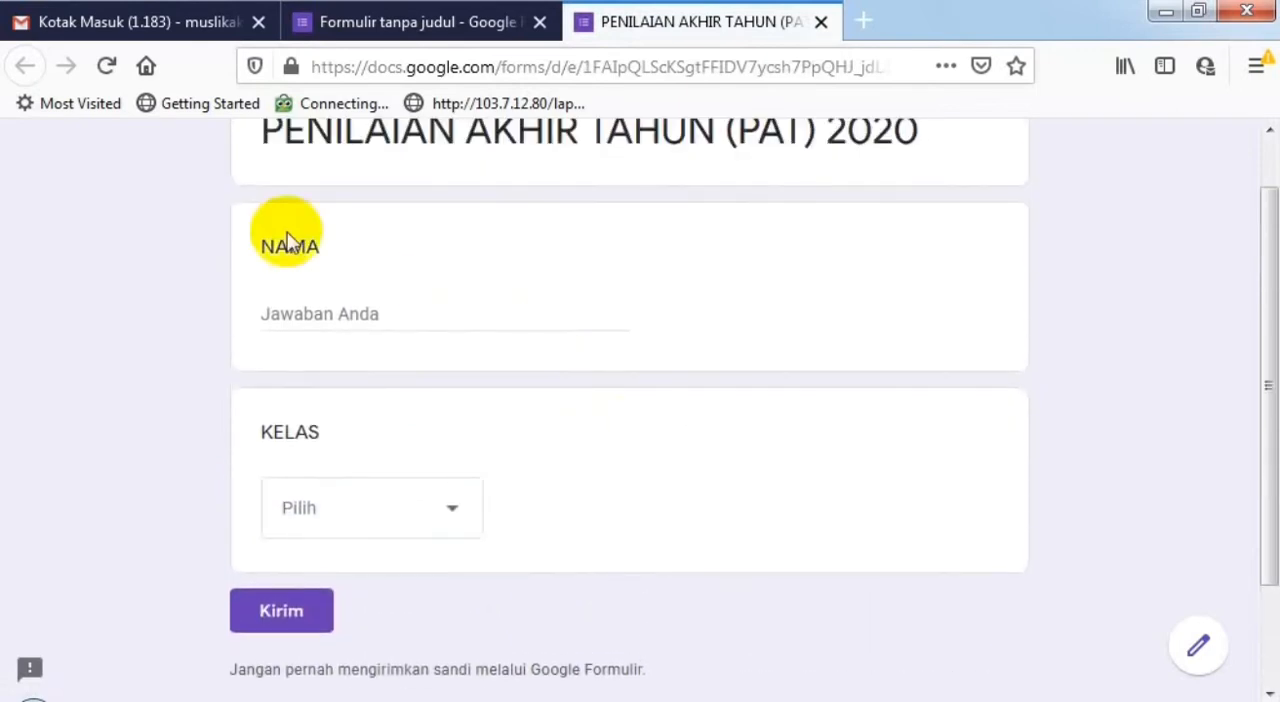
{"action": "left_click", "coordinate": [460, 510]}
{"action": "left_click", "coordinate": [645, 490]}
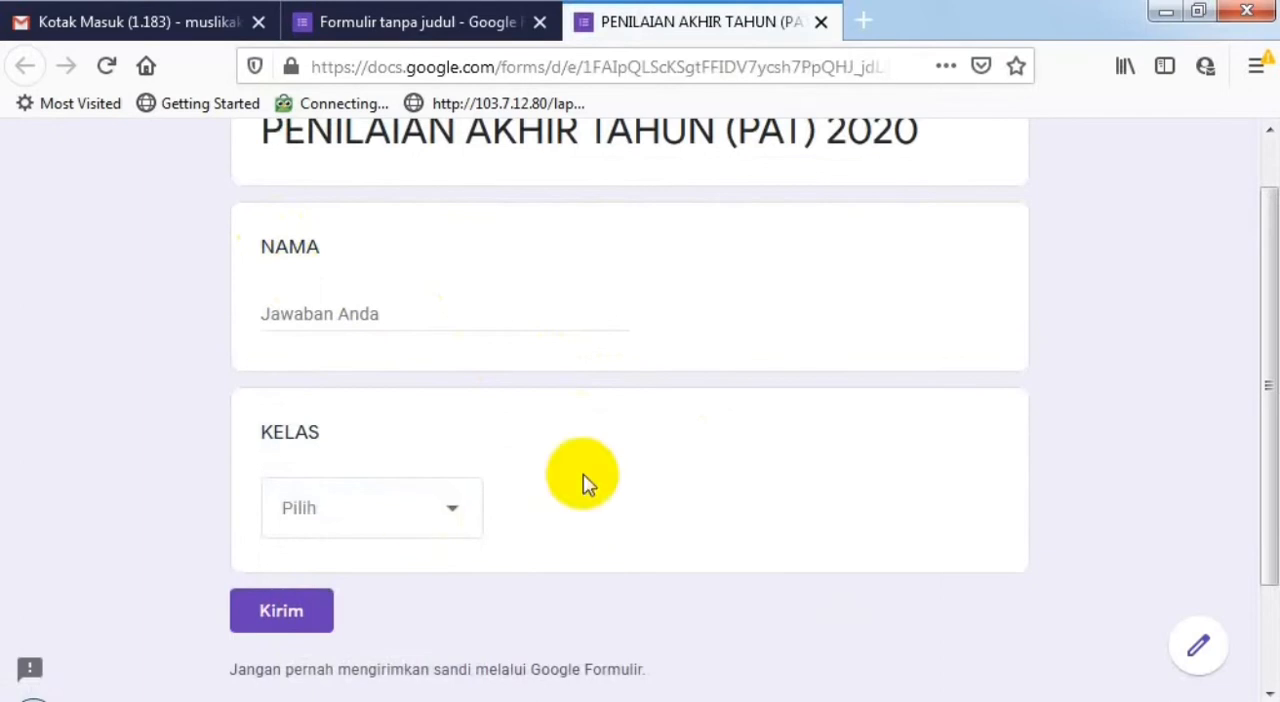
{"action": "scroll", "coordinate": [585, 478], "scroll_direction": "down", "scroll_amount": 2}
{"action": "scroll", "coordinate": [608, 337], "scroll_direction": "up", "scroll_amount": 3}
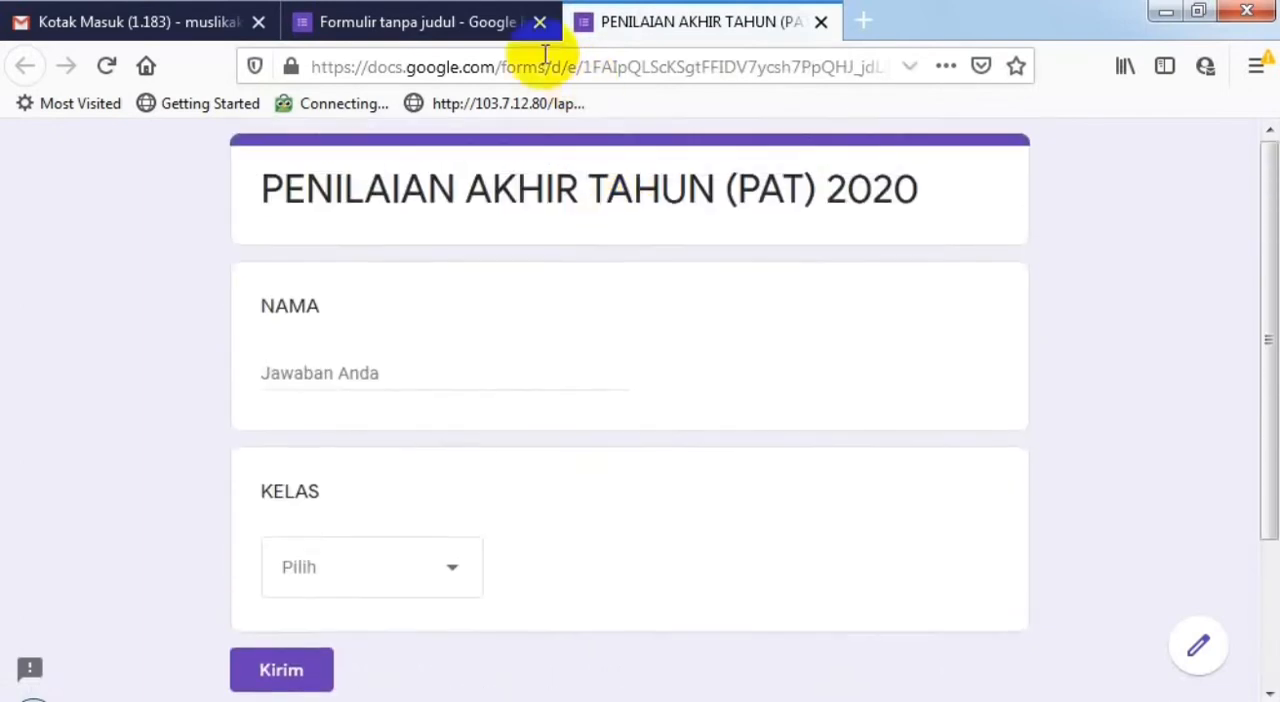
- Return to the form editor, duplicate the KELAS question and title the copy "MASUKAN TOKEN"
{"action": "left_click", "coordinate": [434, 14]}
{"action": "scroll", "coordinate": [667, 483], "scroll_direction": "down", "scroll_amount": 5}
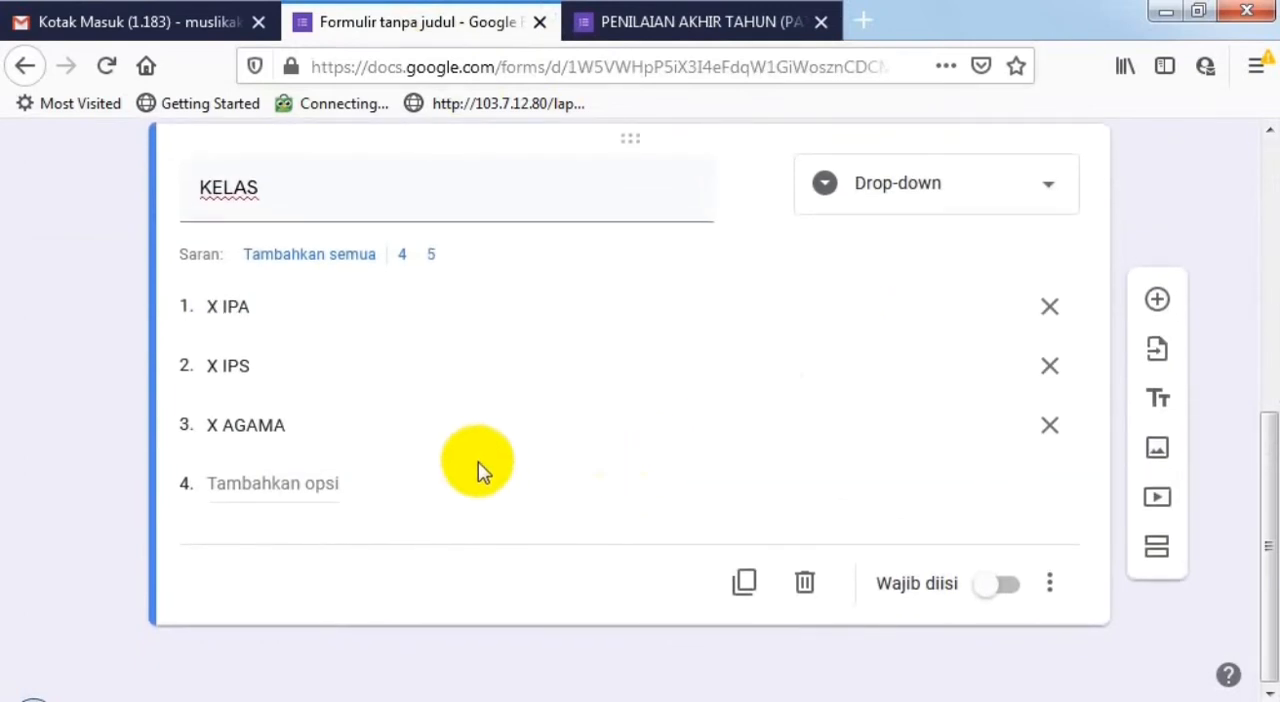
{"action": "left_click", "coordinate": [1052, 584]}
{"action": "left_click", "coordinate": [600, 440]}
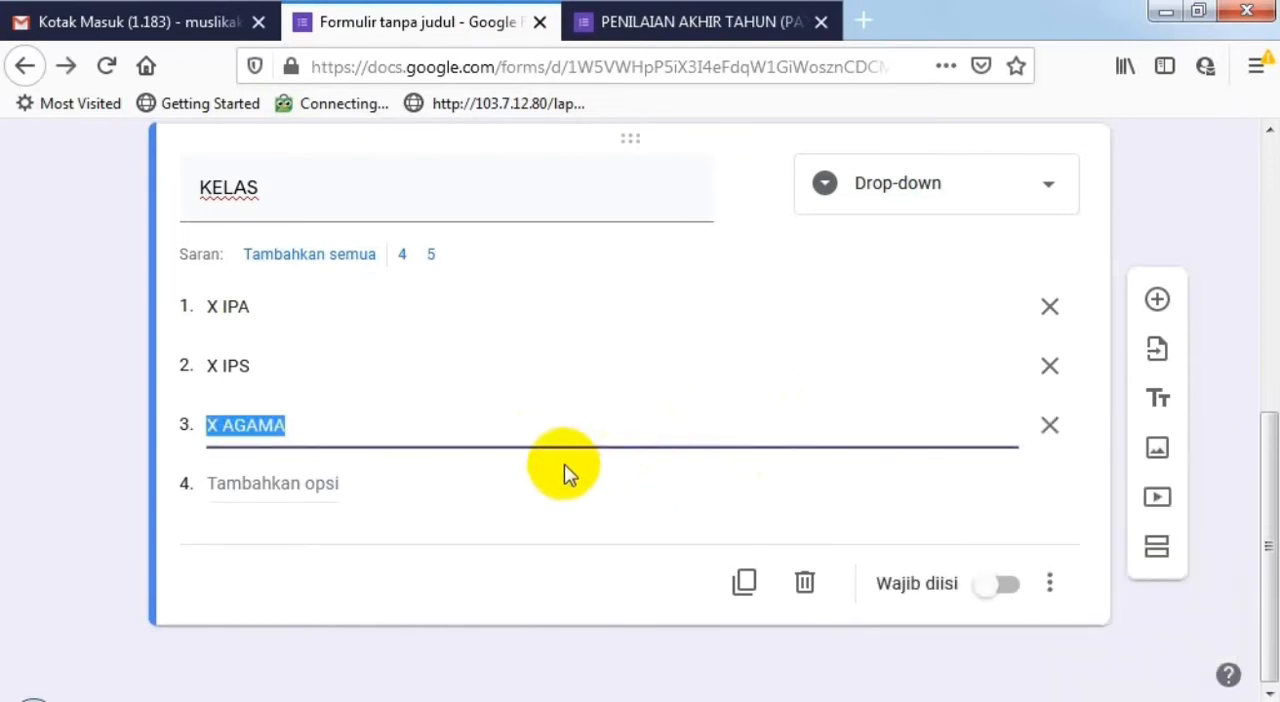
{"action": "left_click", "coordinate": [420, 494]}
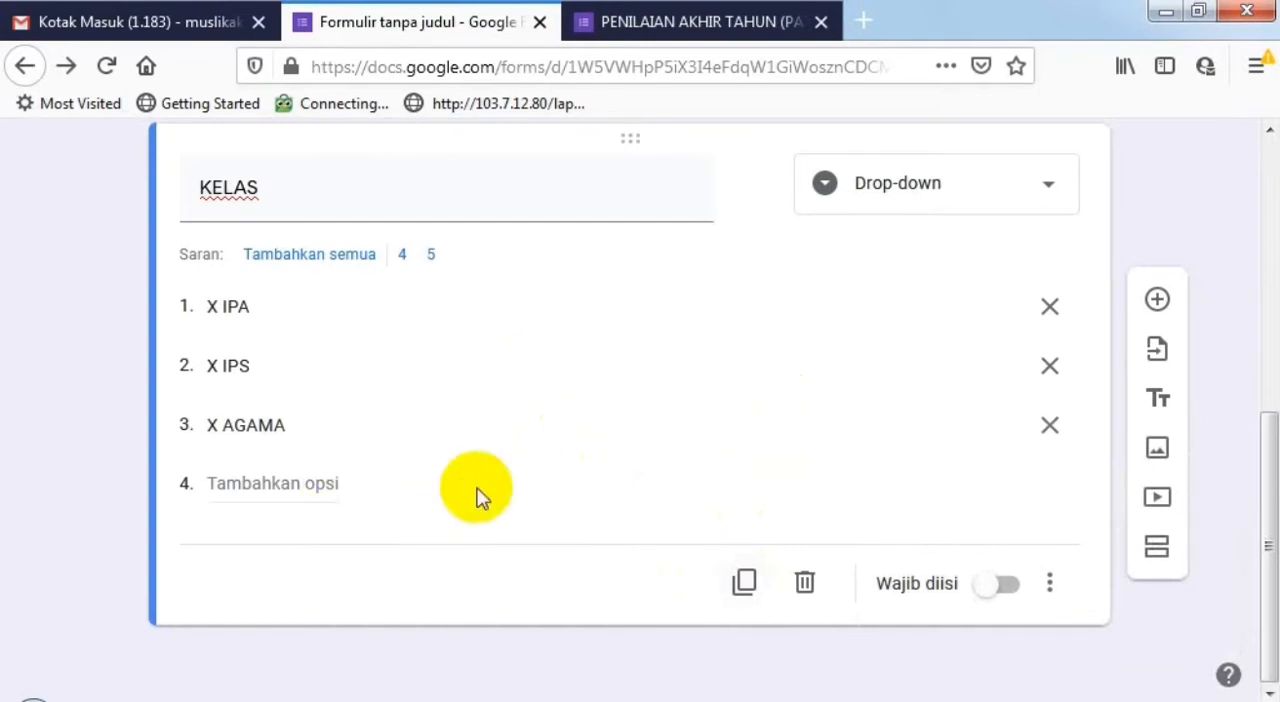
{"action": "left_click", "coordinate": [746, 582]}
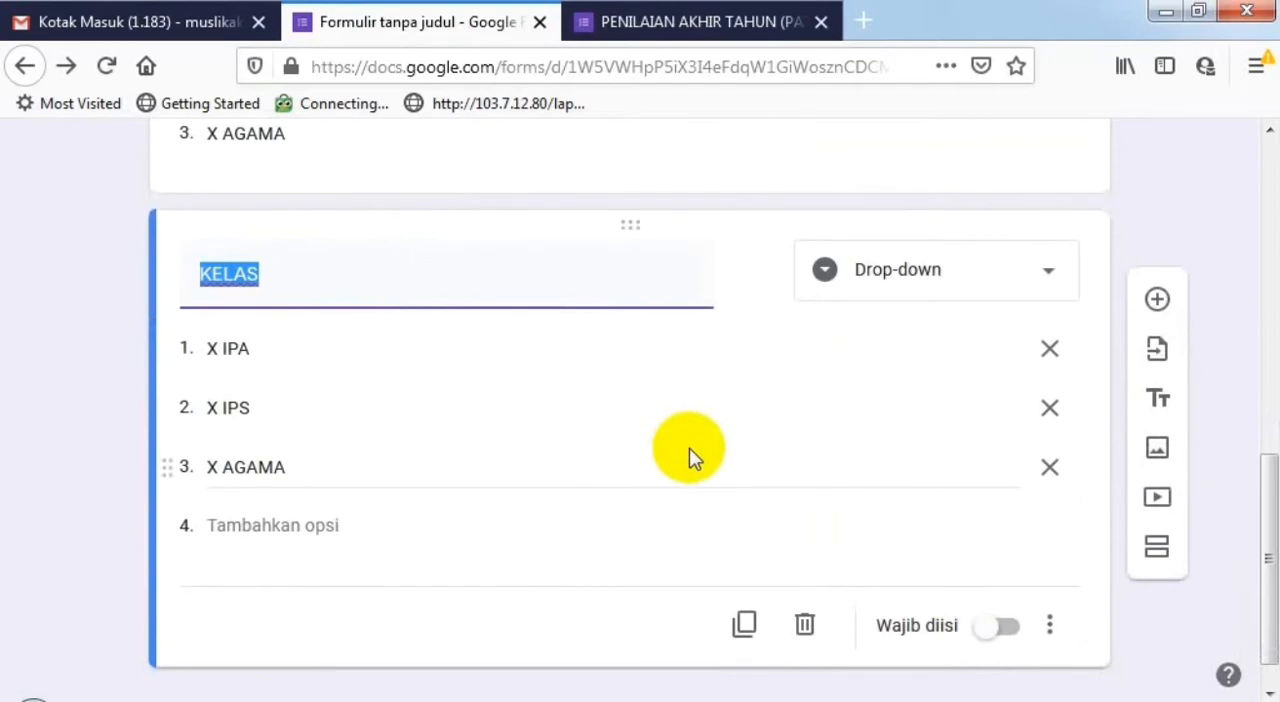
{"action": "type", "text": "MASUKA"}
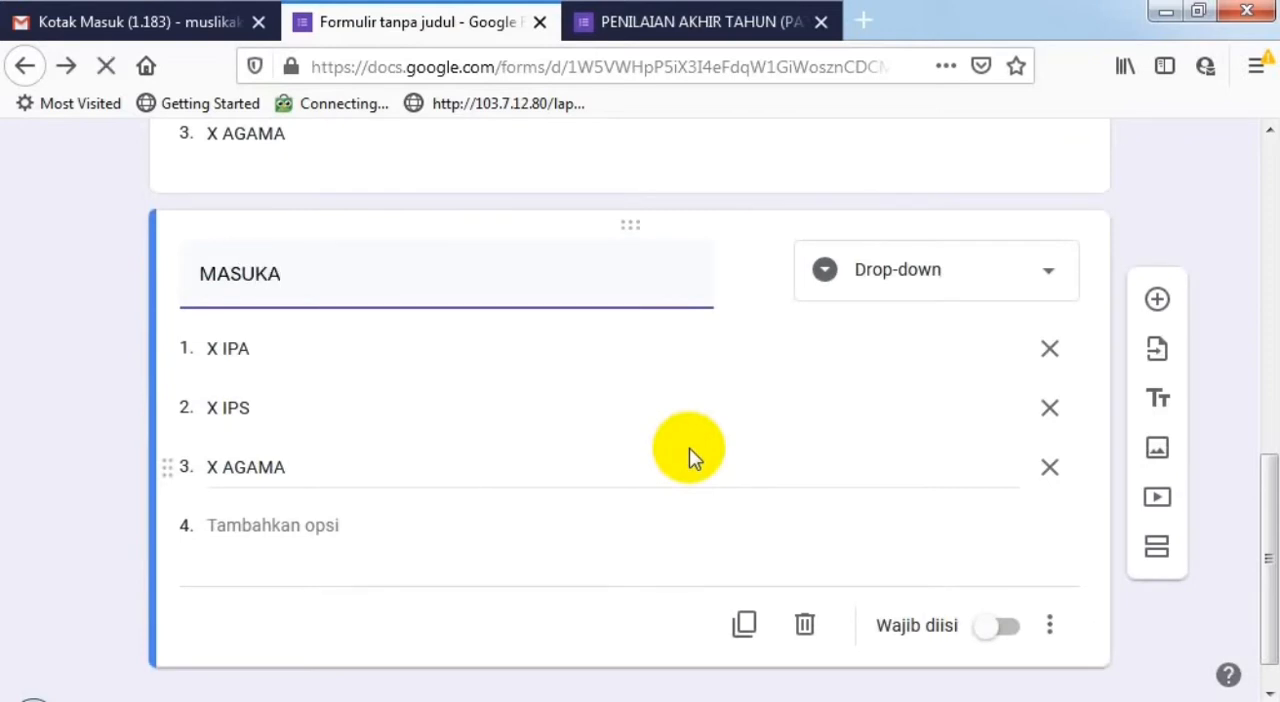
{"action": "type", "text": "N TOKEN"}
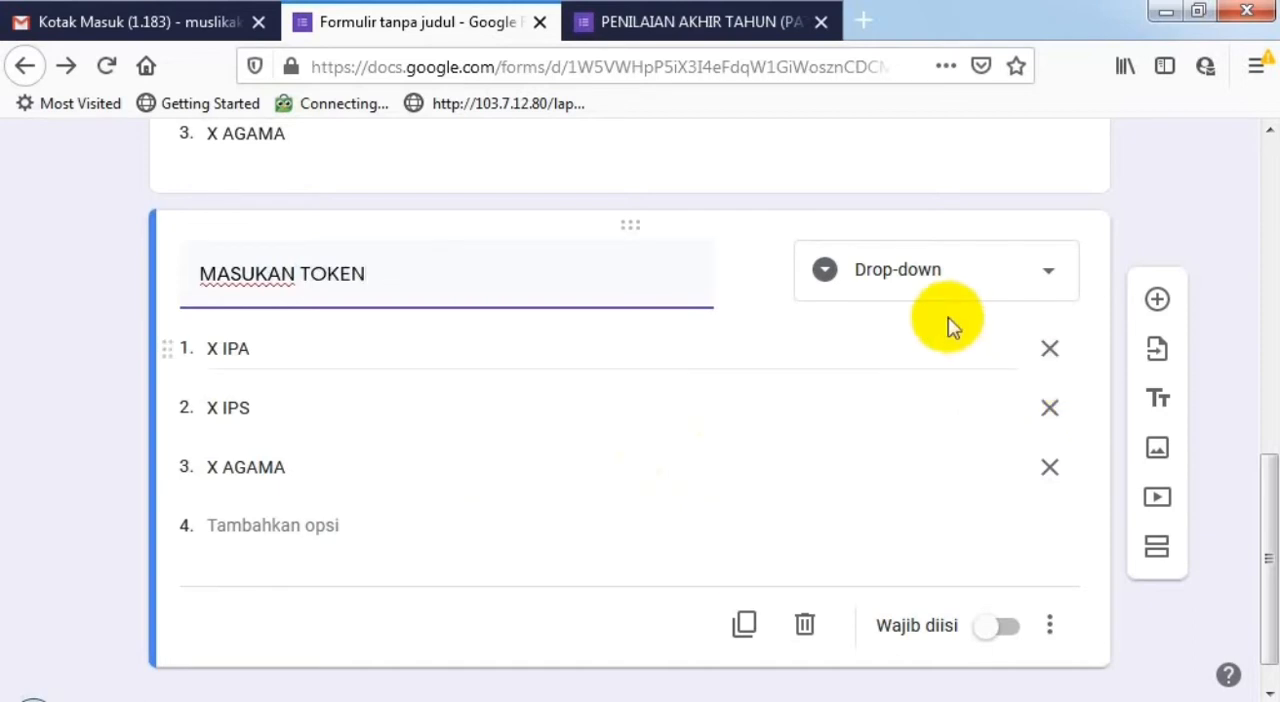
- Delete the X IPA and X AGAMA options from the MASUKAN TOKEN question and change its type to short answer (Jawaban singkat)
{"action": "scroll", "coordinate": [951, 322], "scroll_direction": "up", "scroll_amount": 2}
{"action": "left_click", "coordinate": [1051, 474]}
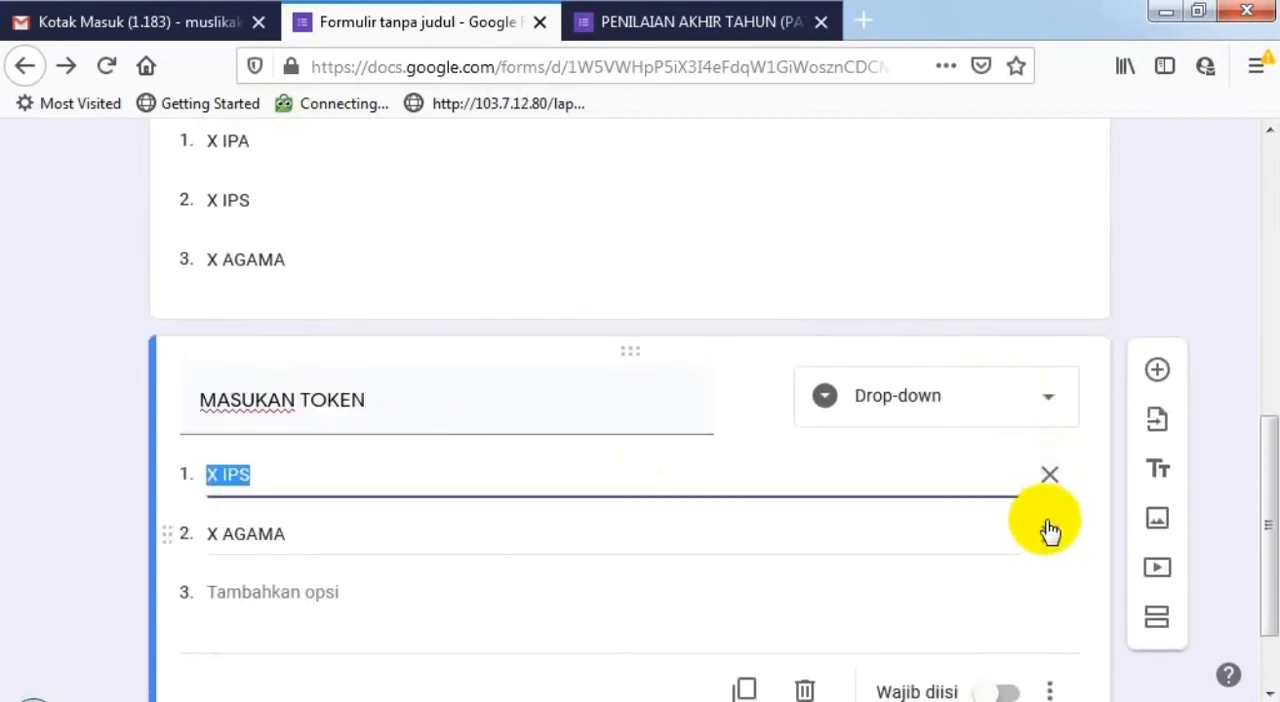
{"action": "left_click", "coordinate": [1051, 532]}
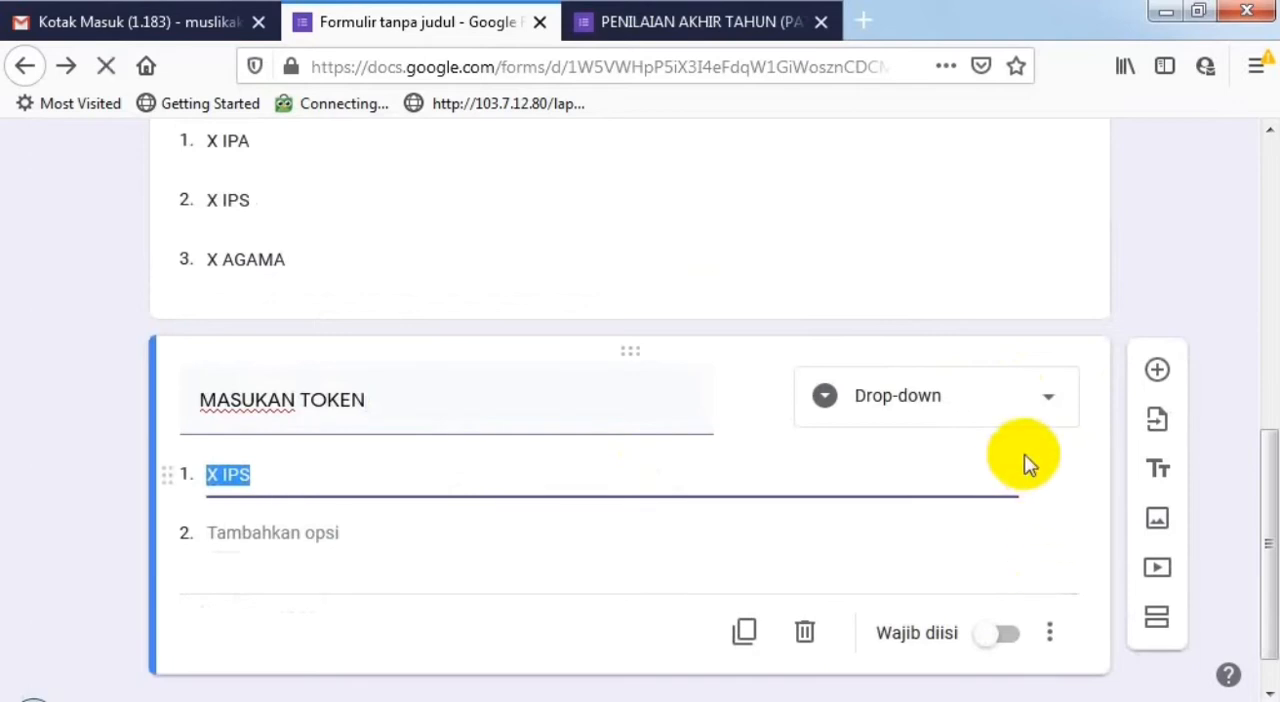
{"action": "left_click", "coordinate": [1042, 400]}
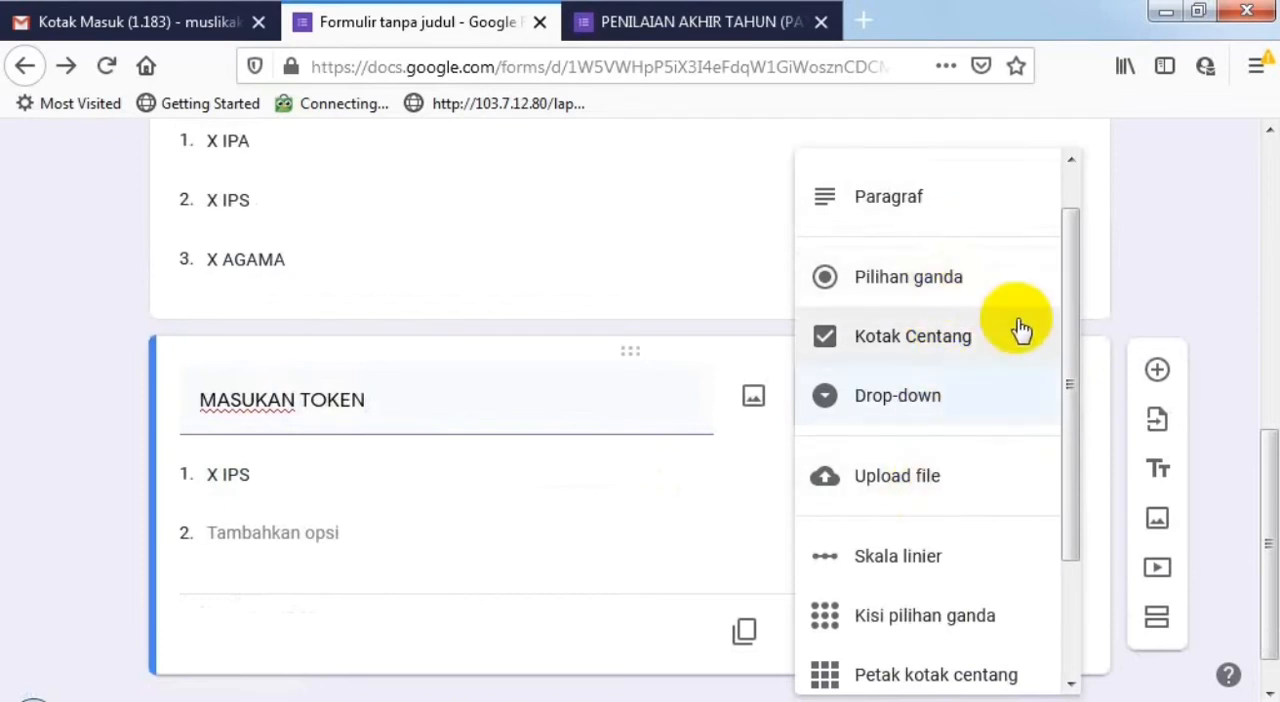
{"action": "scroll", "coordinate": [1064, 296], "scroll_direction": "up", "scroll_amount": 1}
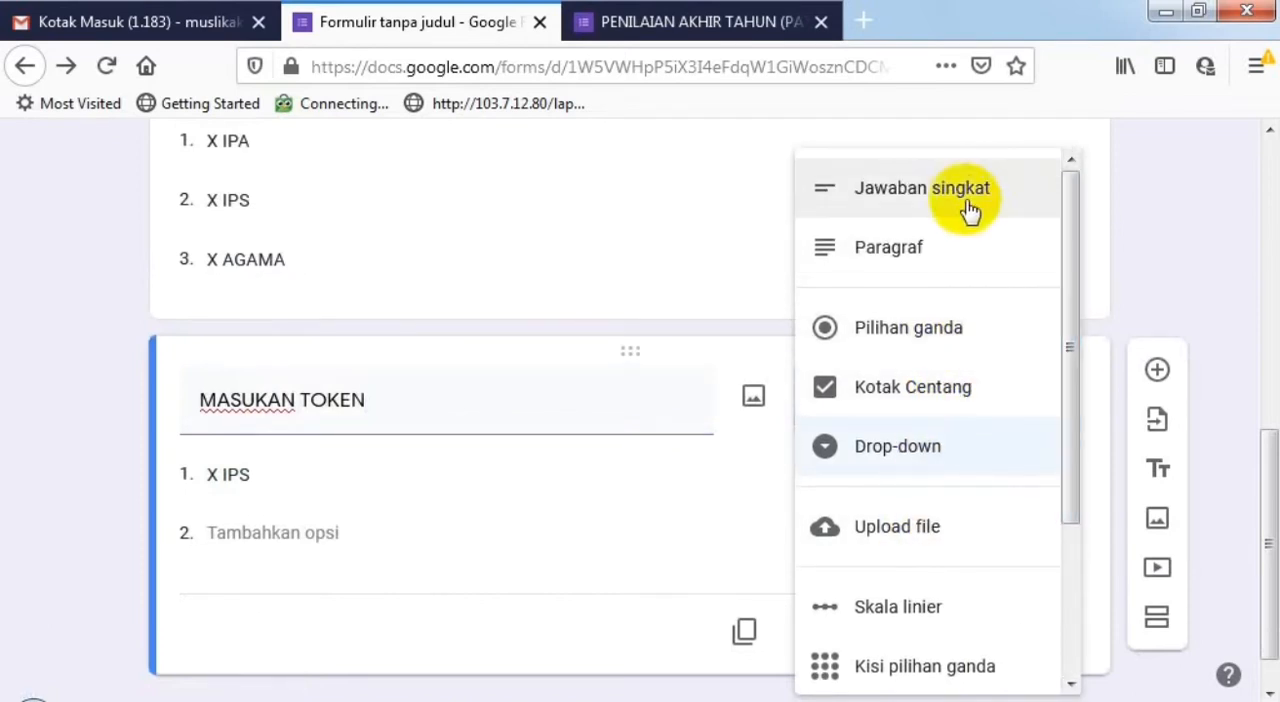
{"action": "left_click", "coordinate": [968, 208]}
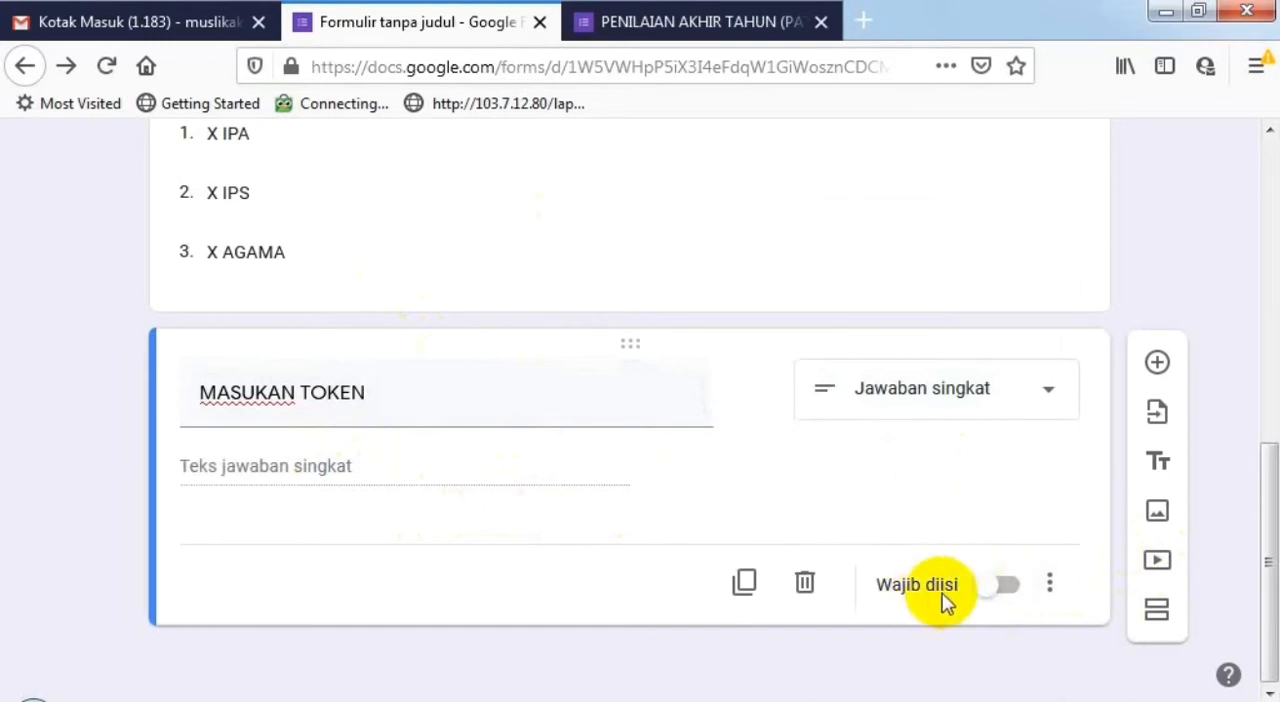
- Toggle the required setting (Wajib diisi) of the NAMA question and turn it on for the KELAS question
{"action": "scroll", "coordinate": [589, 462], "scroll_direction": "up", "scroll_amount": 4}
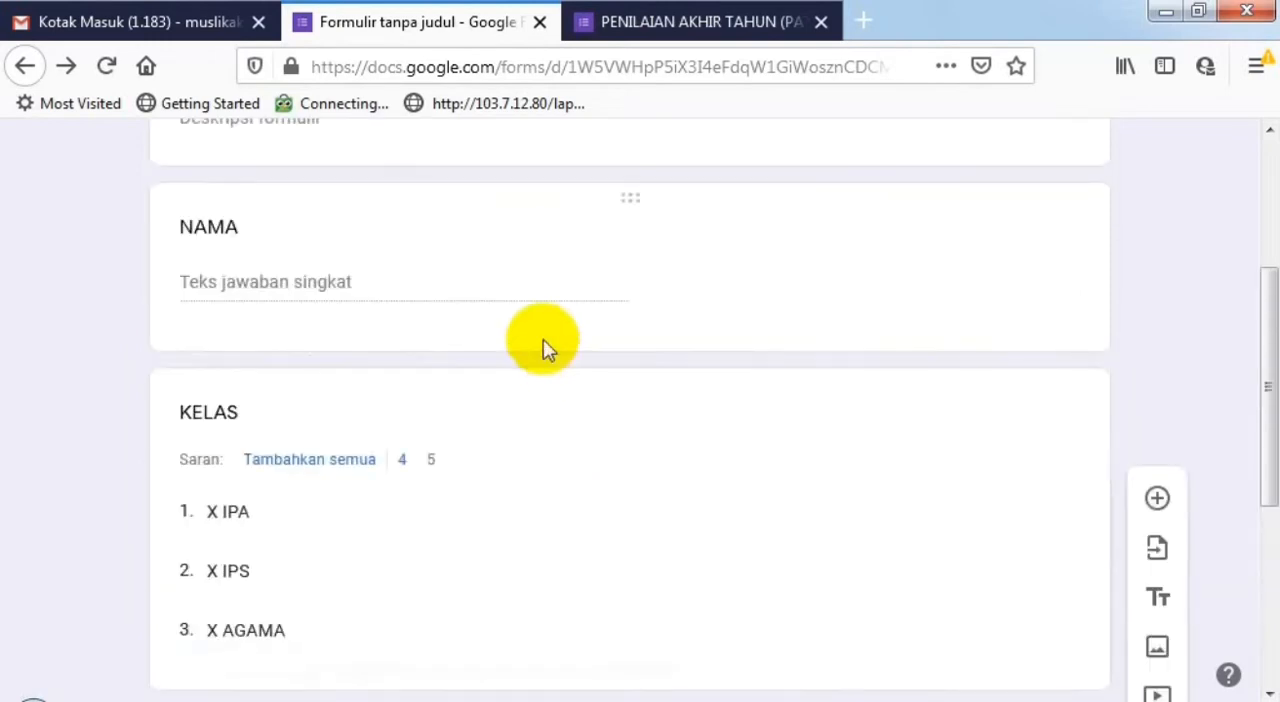
{"action": "scroll", "coordinate": [534, 350], "scroll_direction": "up", "scroll_amount": 1}
{"action": "left_click", "coordinate": [517, 388]}
{"action": "scroll", "coordinate": [626, 457], "scroll_direction": "down", "scroll_amount": 5}
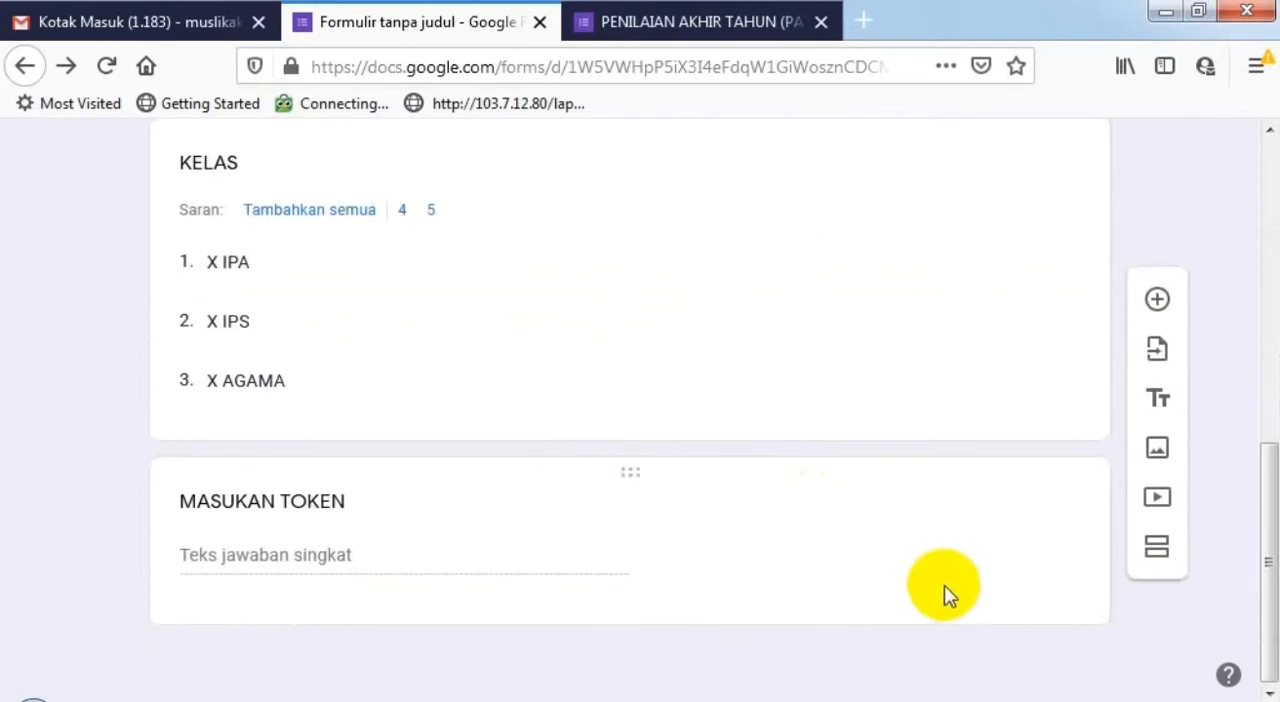
{"action": "scroll", "coordinate": [874, 505], "scroll_direction": "up", "scroll_amount": 6}
{"action": "scroll", "coordinate": [874, 505], "scroll_direction": "down", "scroll_amount": 5}
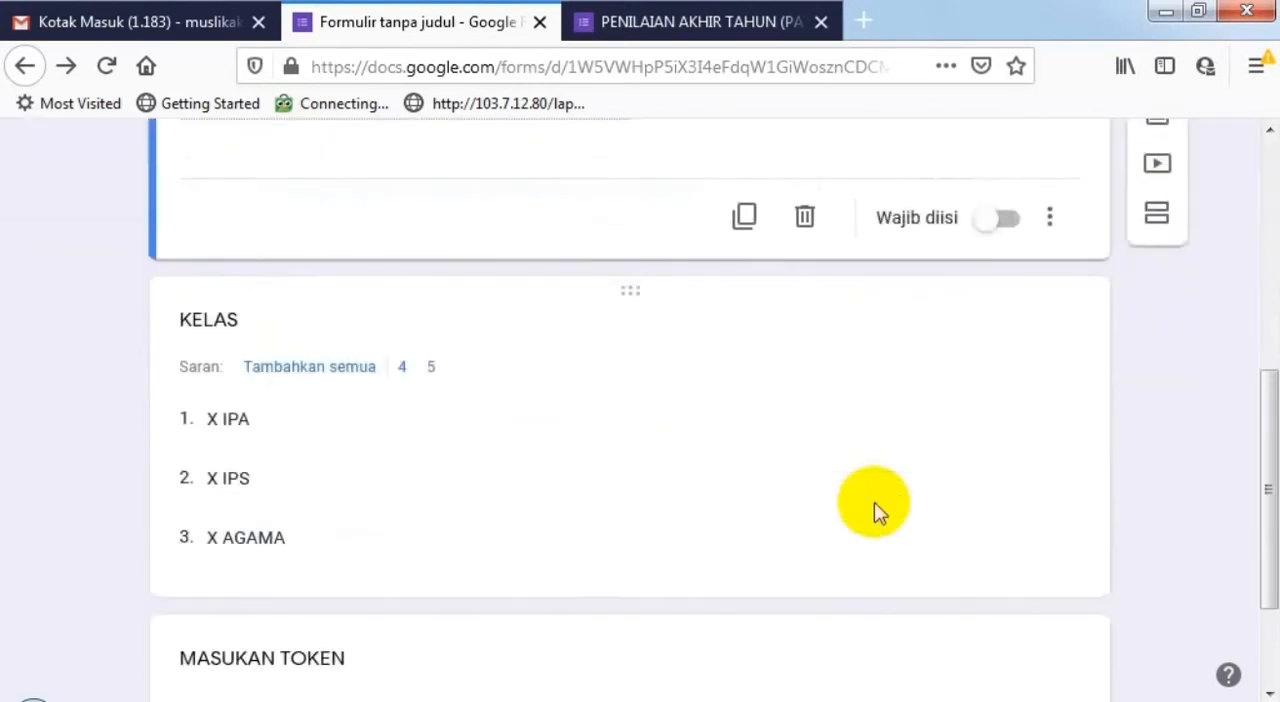
{"action": "left_click", "coordinate": [1001, 212]}
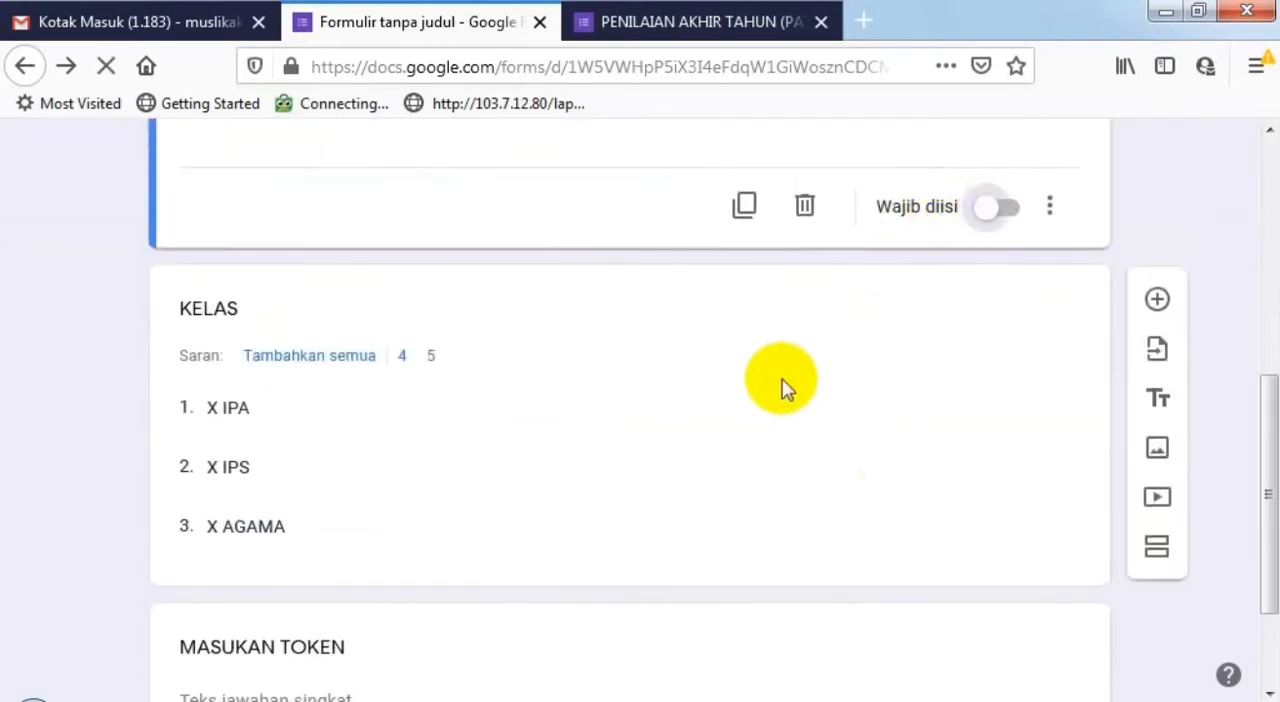
{"action": "left_click", "coordinate": [690, 437]}
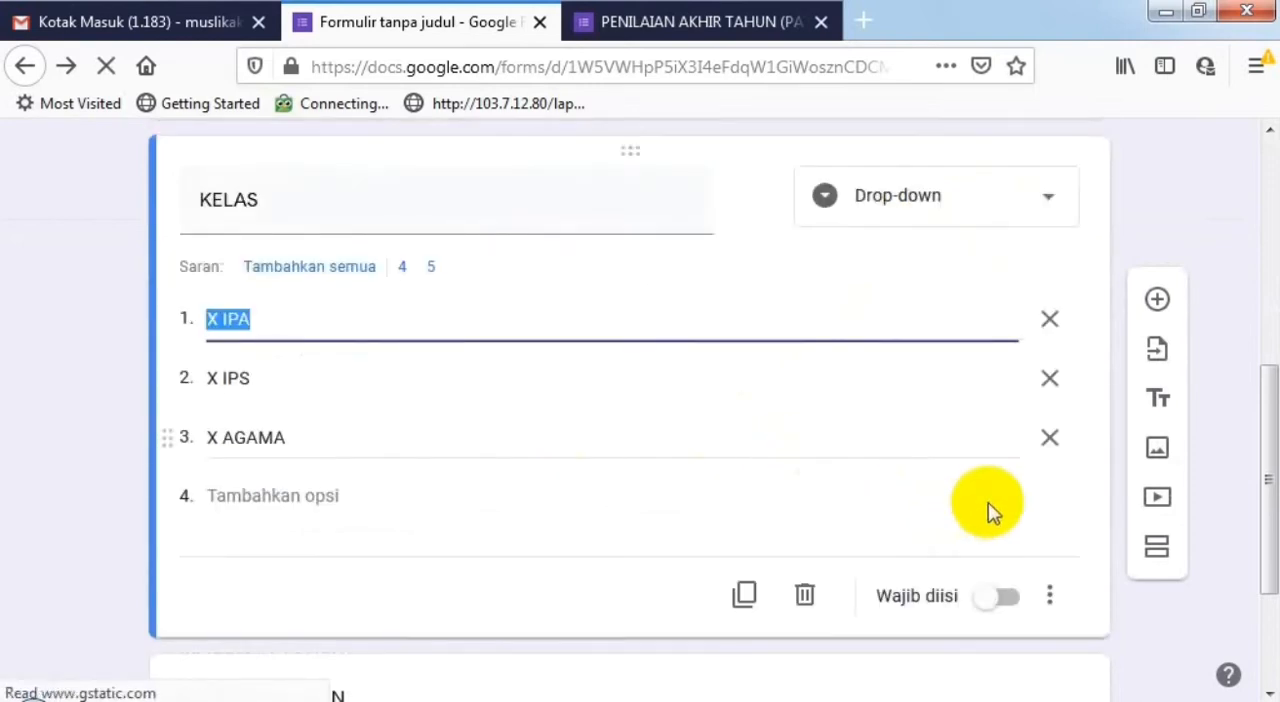
{"action": "left_click", "coordinate": [1004, 597]}
- Add response validation (Validasi respons) to the MASUKAN TOKEN question and set its rule type to text (Teks)
{"action": "scroll", "coordinate": [845, 490], "scroll_direction": "down", "scroll_amount": 2}
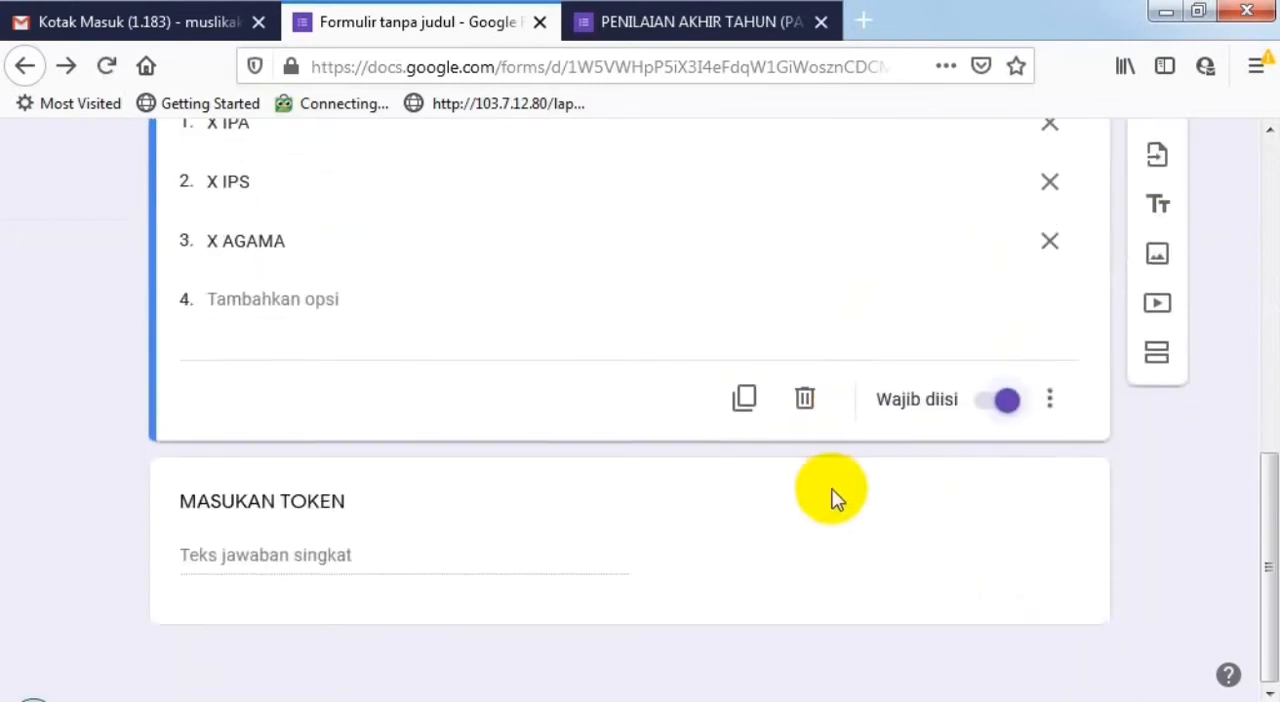
{"action": "left_click", "coordinate": [558, 551]}
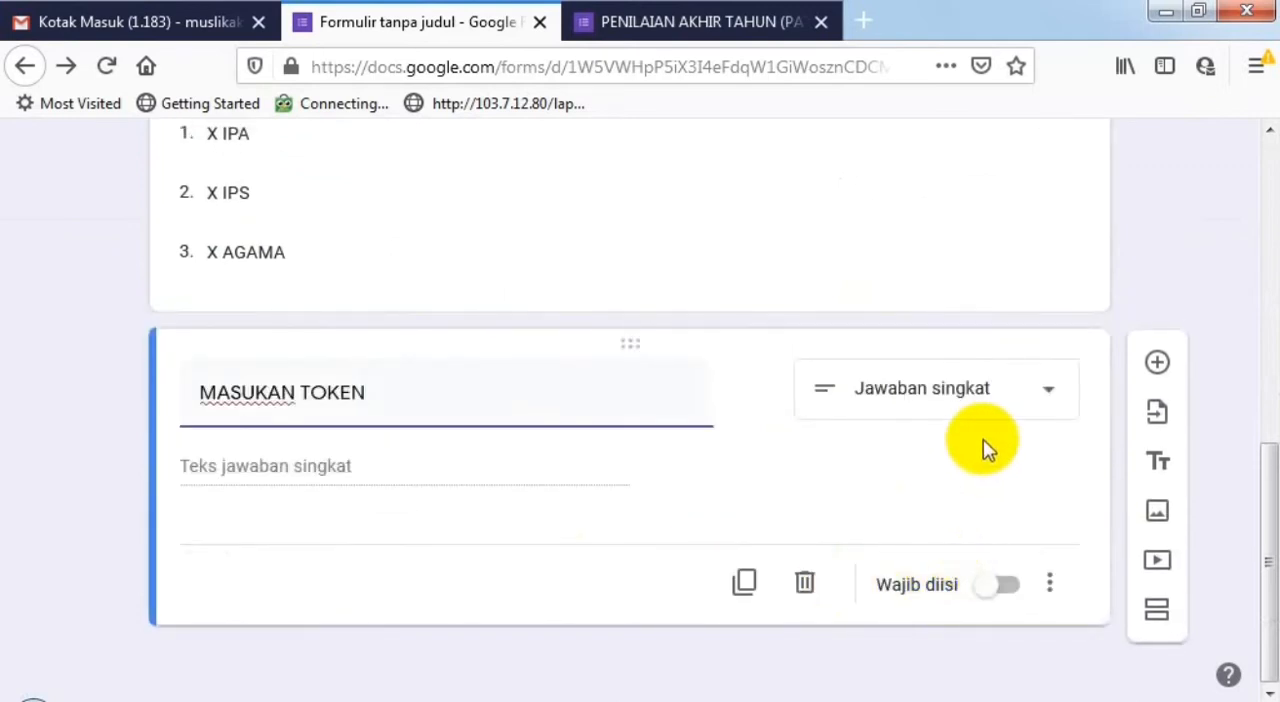
{"action": "left_click", "coordinate": [1055, 584]}
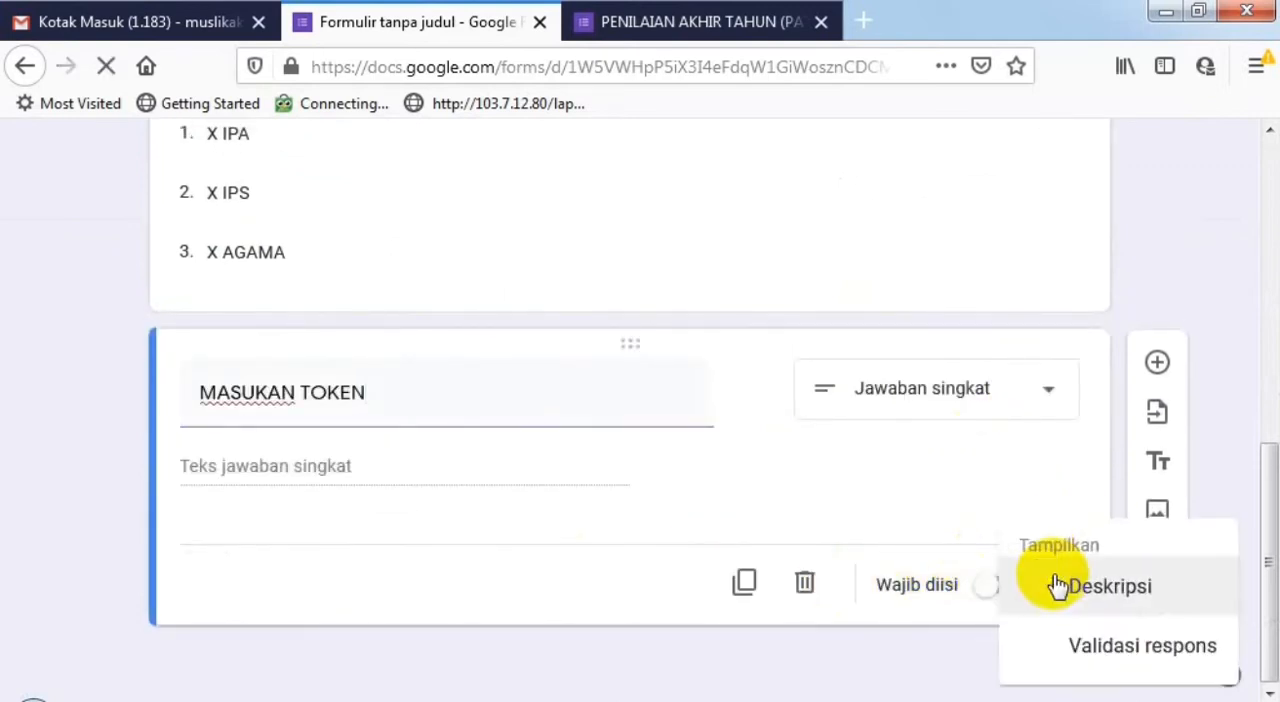
{"action": "left_click", "coordinate": [1088, 648]}
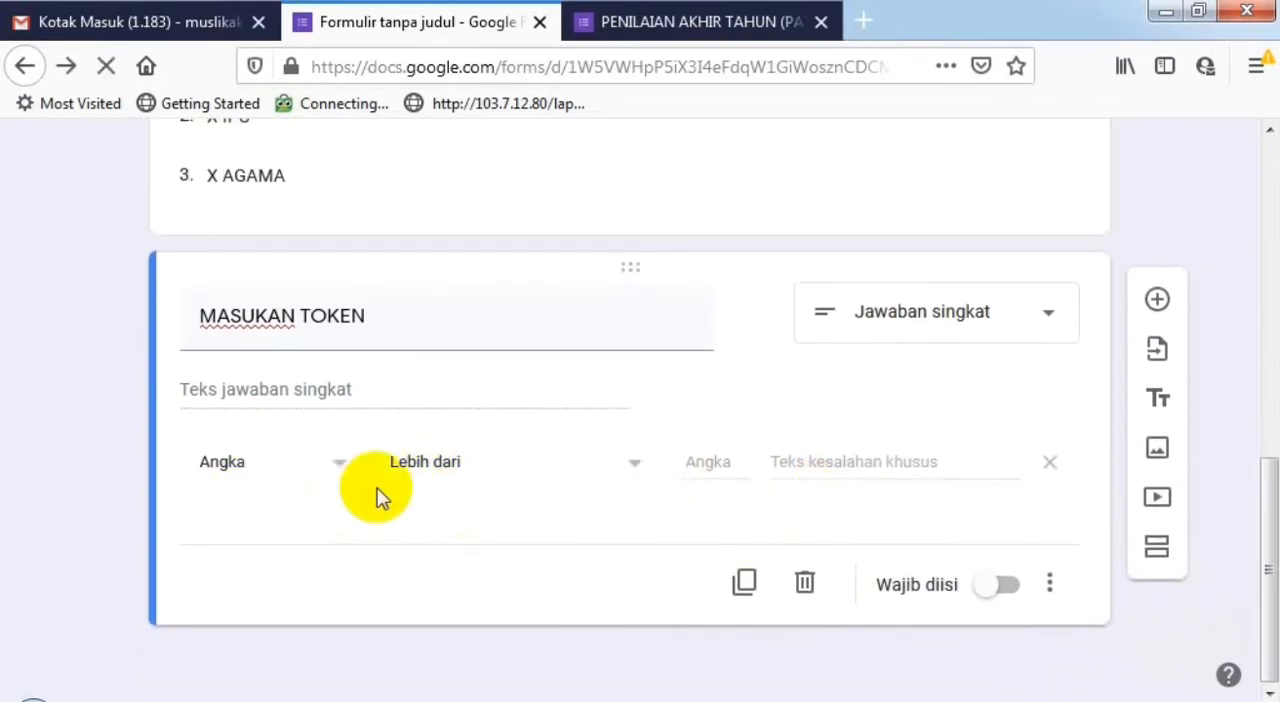
{"action": "left_click", "coordinate": [340, 470]}
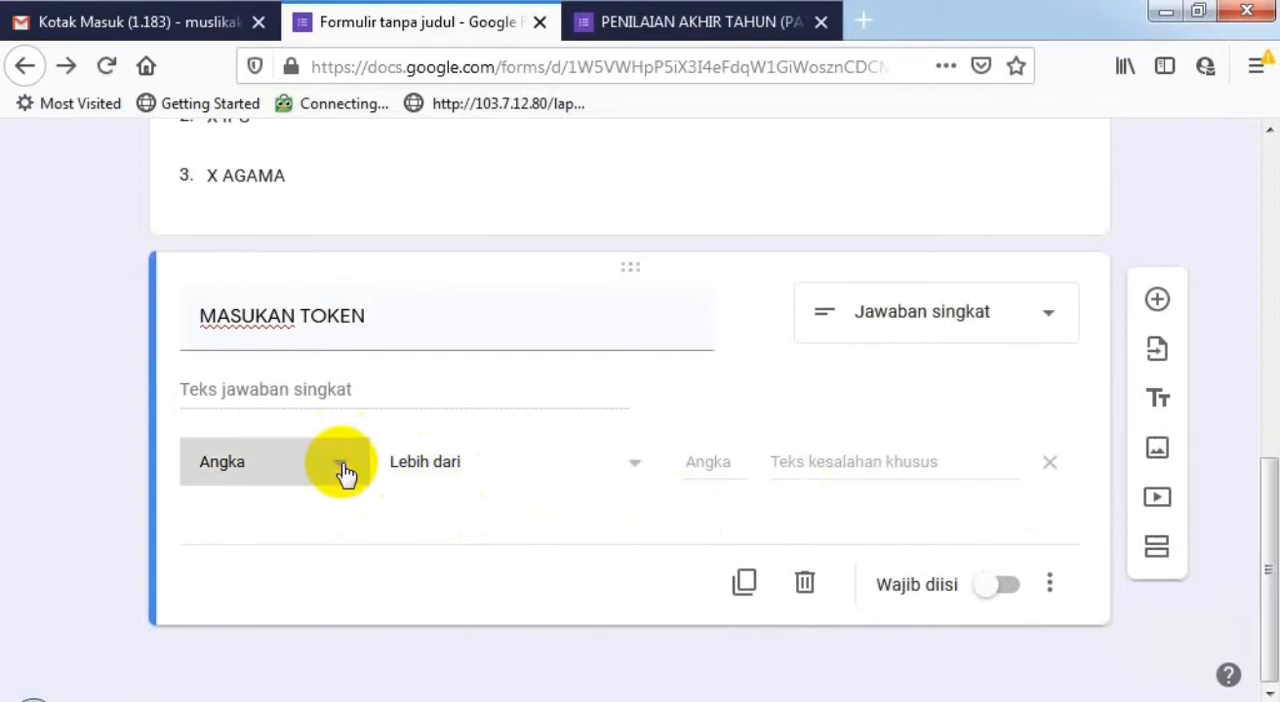
{"action": "left_click", "coordinate": [287, 540]}
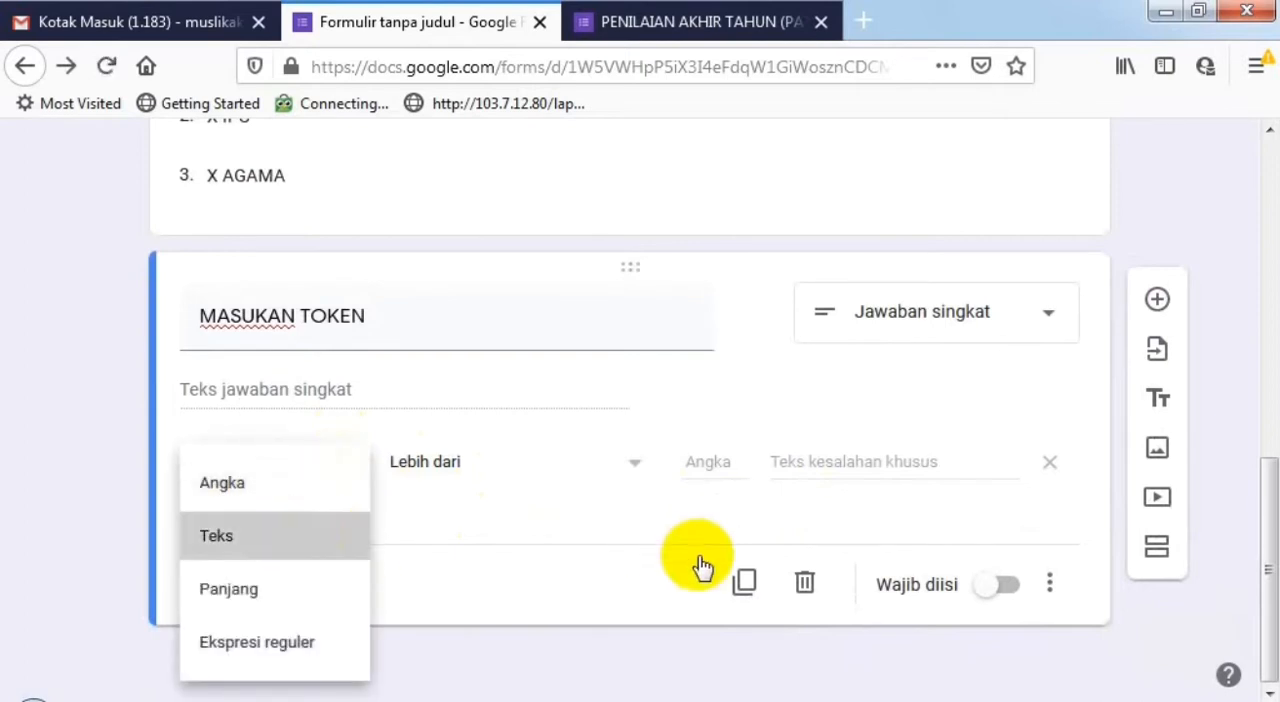
- Enter the exam token as the text that answers to MASUKAN TOKEN must contain (Berisi)
{"action": "left_click", "coordinate": [568, 460]}
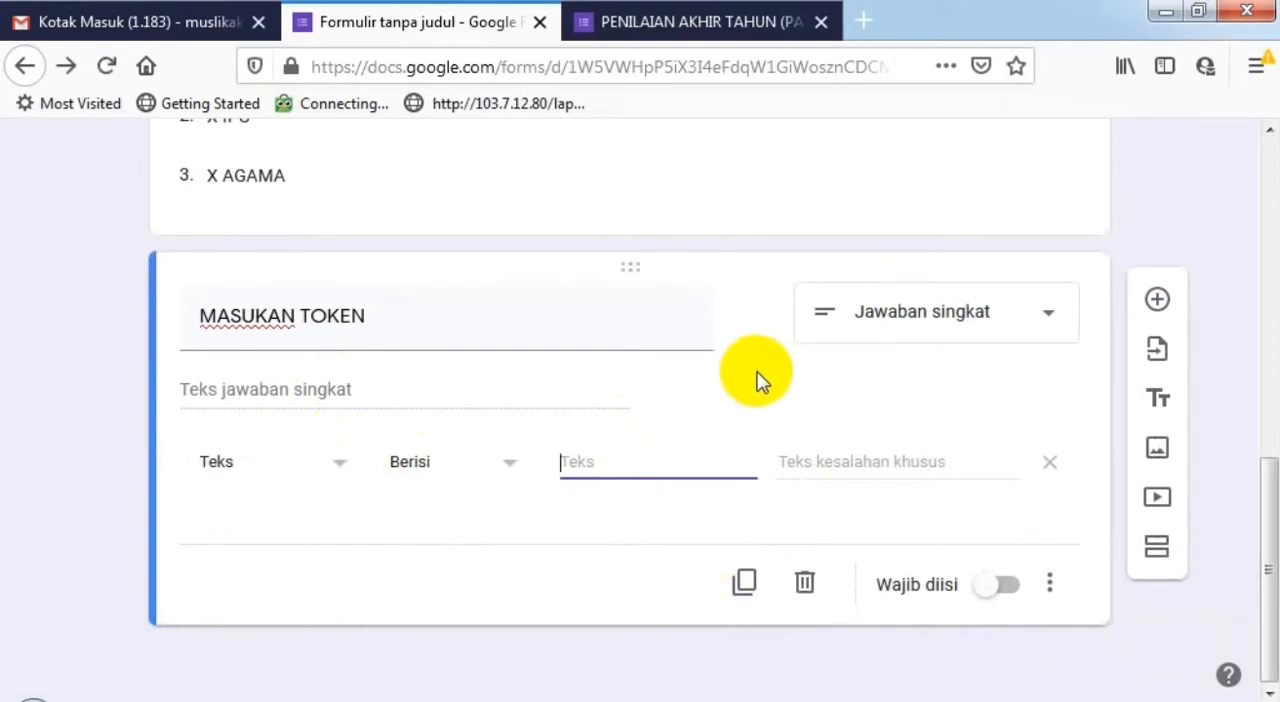
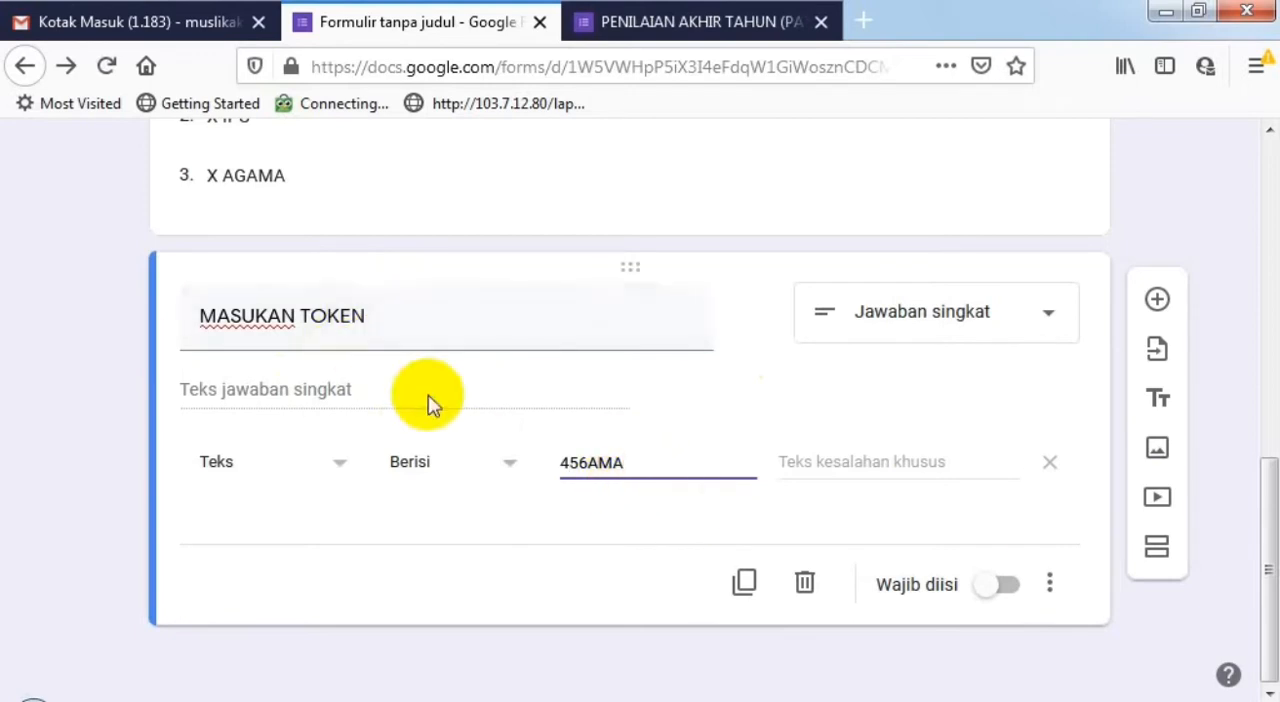
- Set the token's custom error text to "Token yang Anda isi salah. Silakan ulangi" and make the question required (Wajib diisi)
{"action": "left_click", "coordinate": [865, 462]}
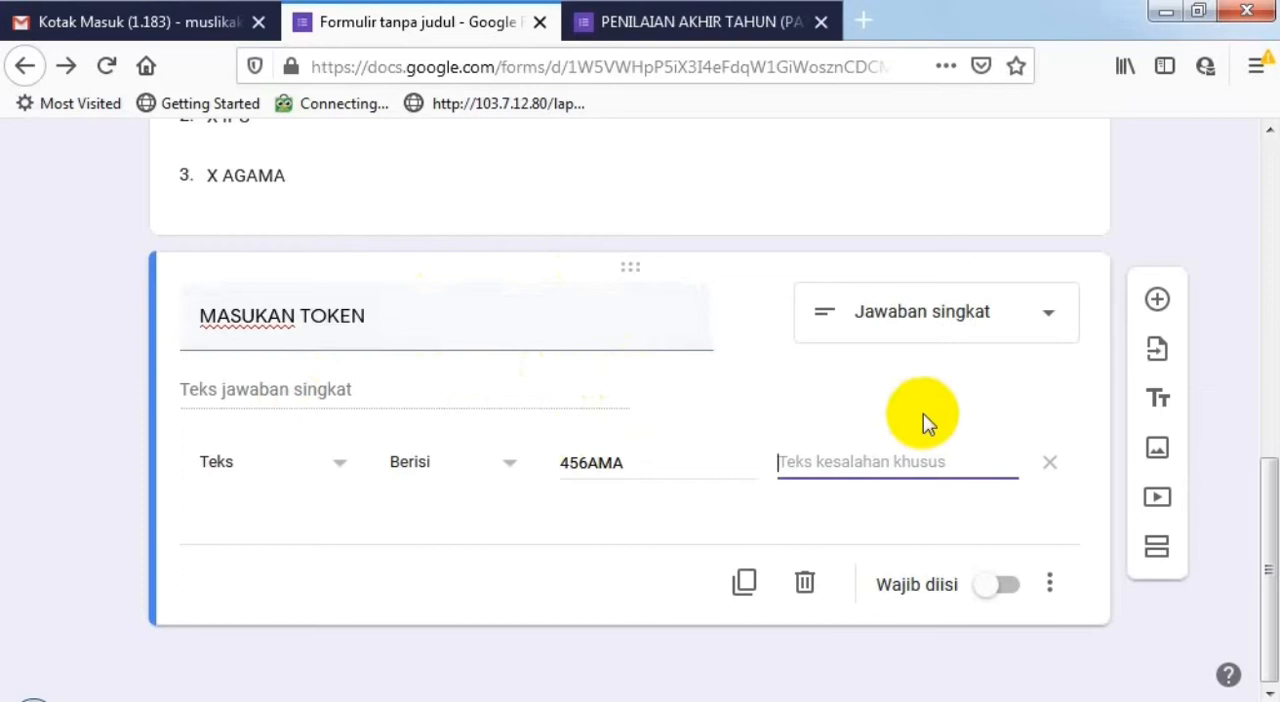
{"action": "type", "text": "Toke"}
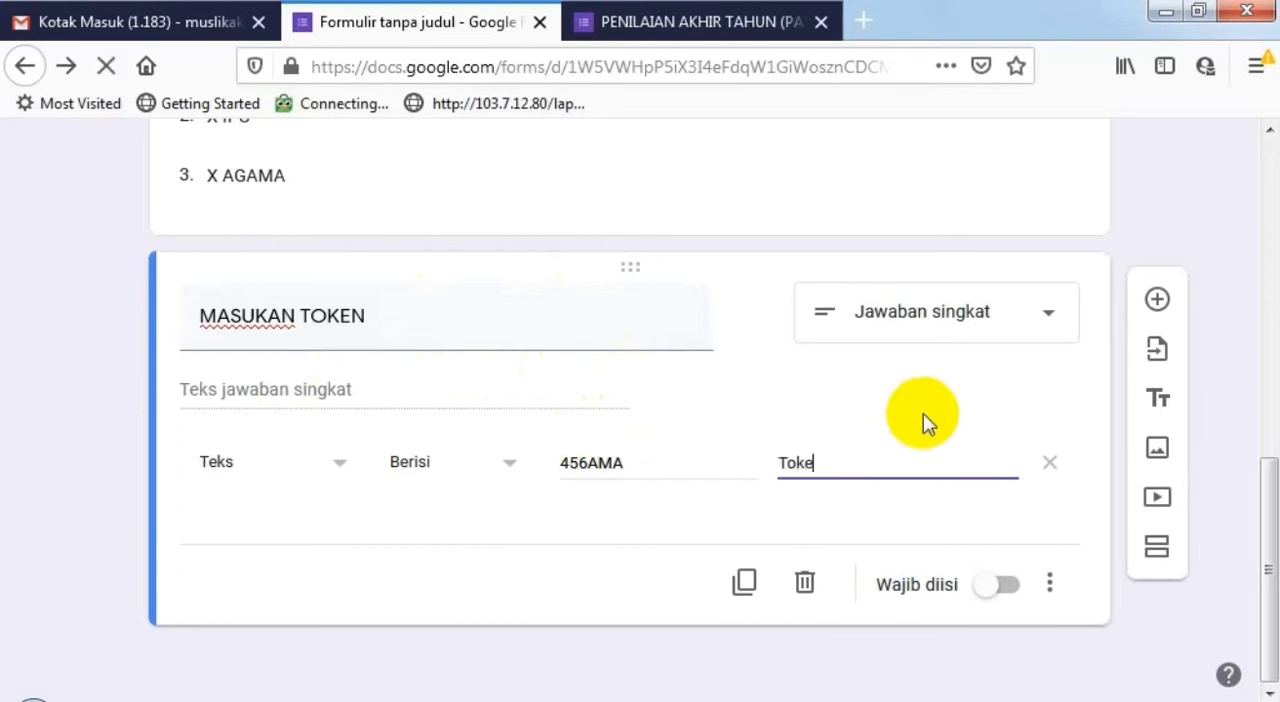
{"action": "type", "text": "n yang An"}
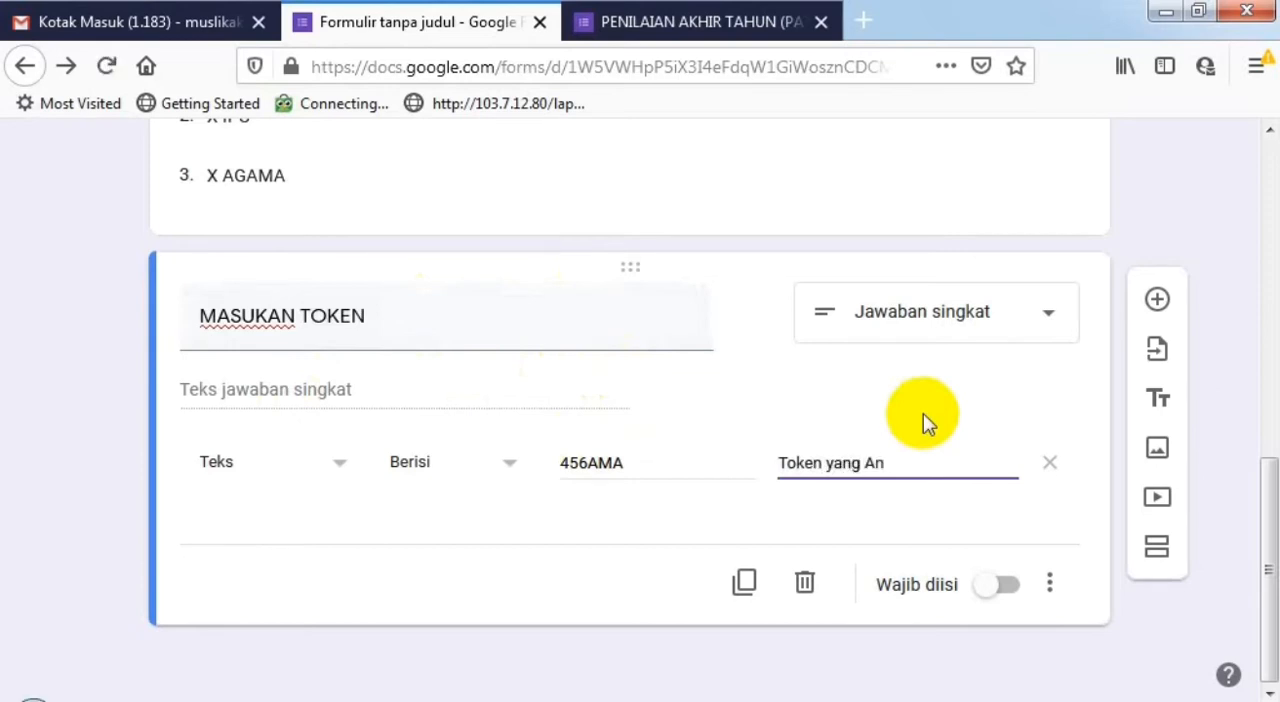
{"action": "type", "text": "da isi salah. "}
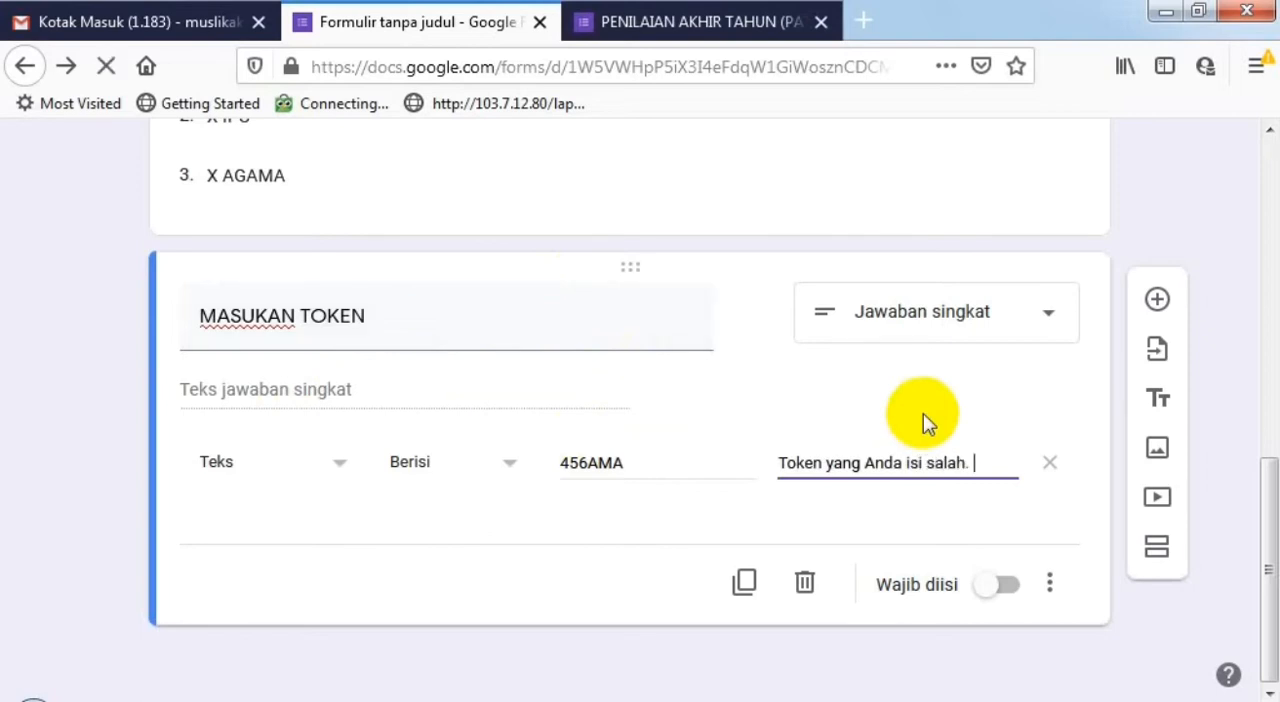
{"action": "type", "text": "Sil"}
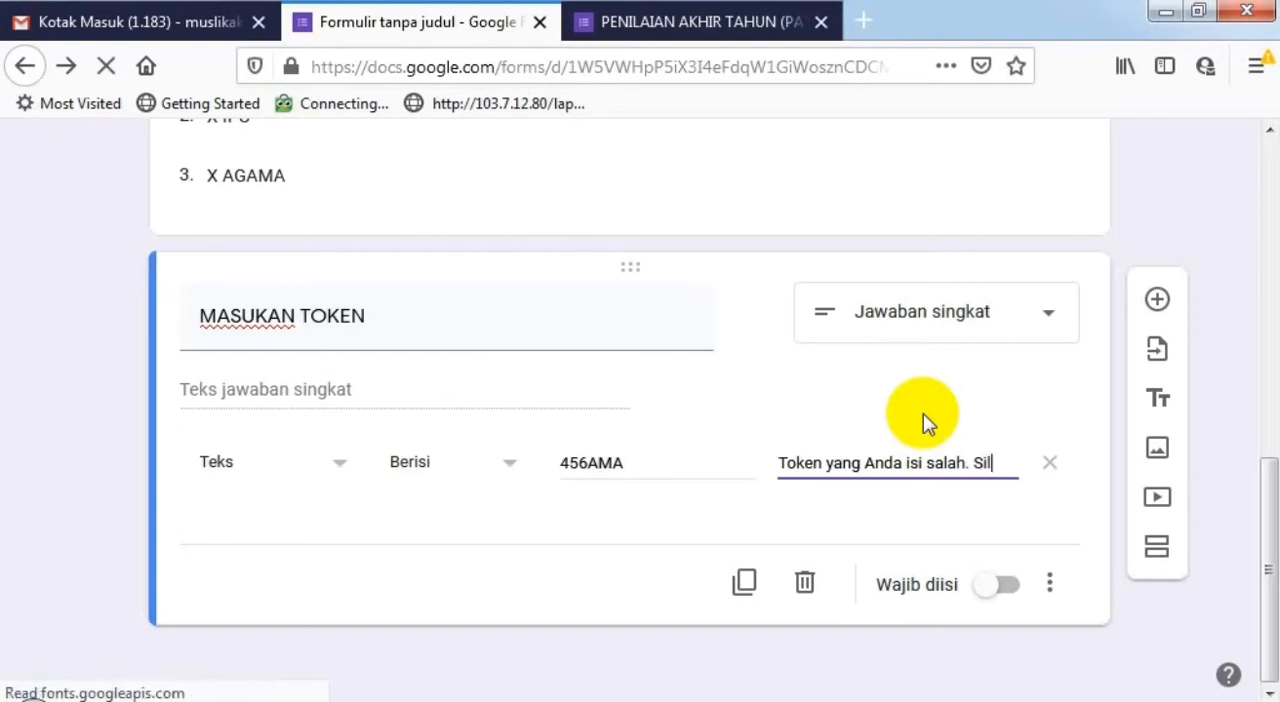
{"action": "type", "text": "akan "}
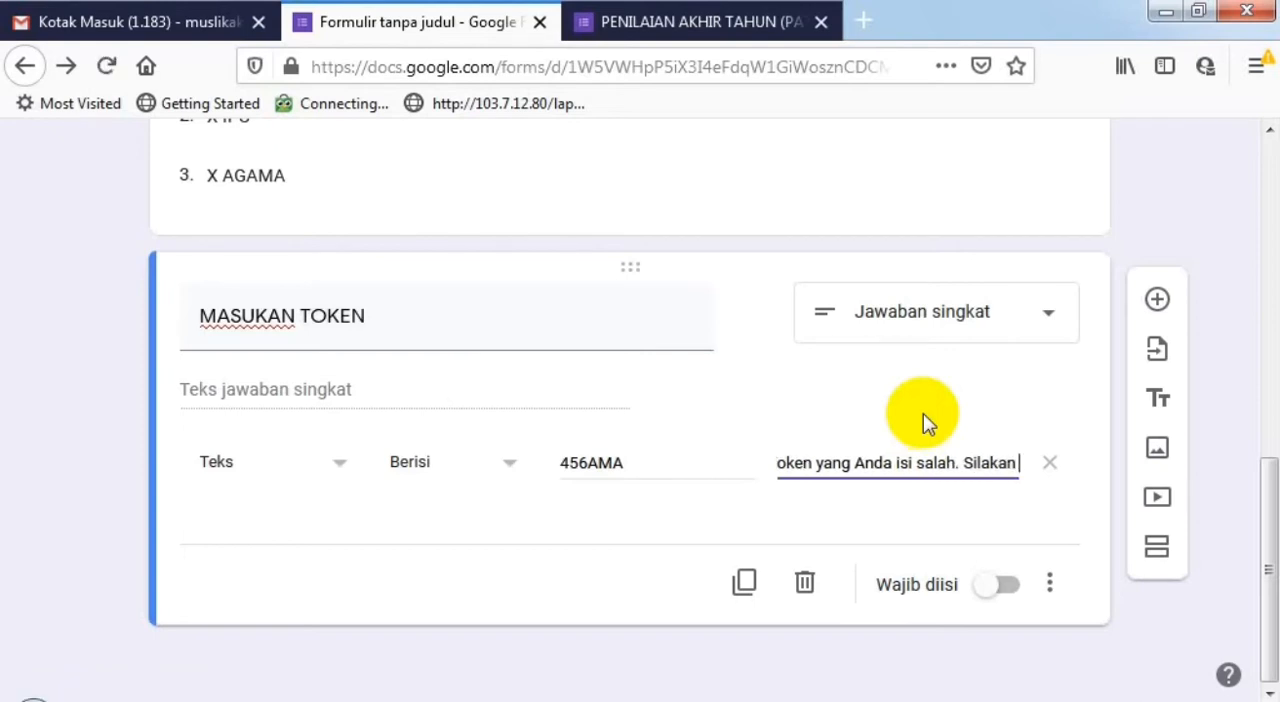
{"action": "type", "text": "ulangi"}
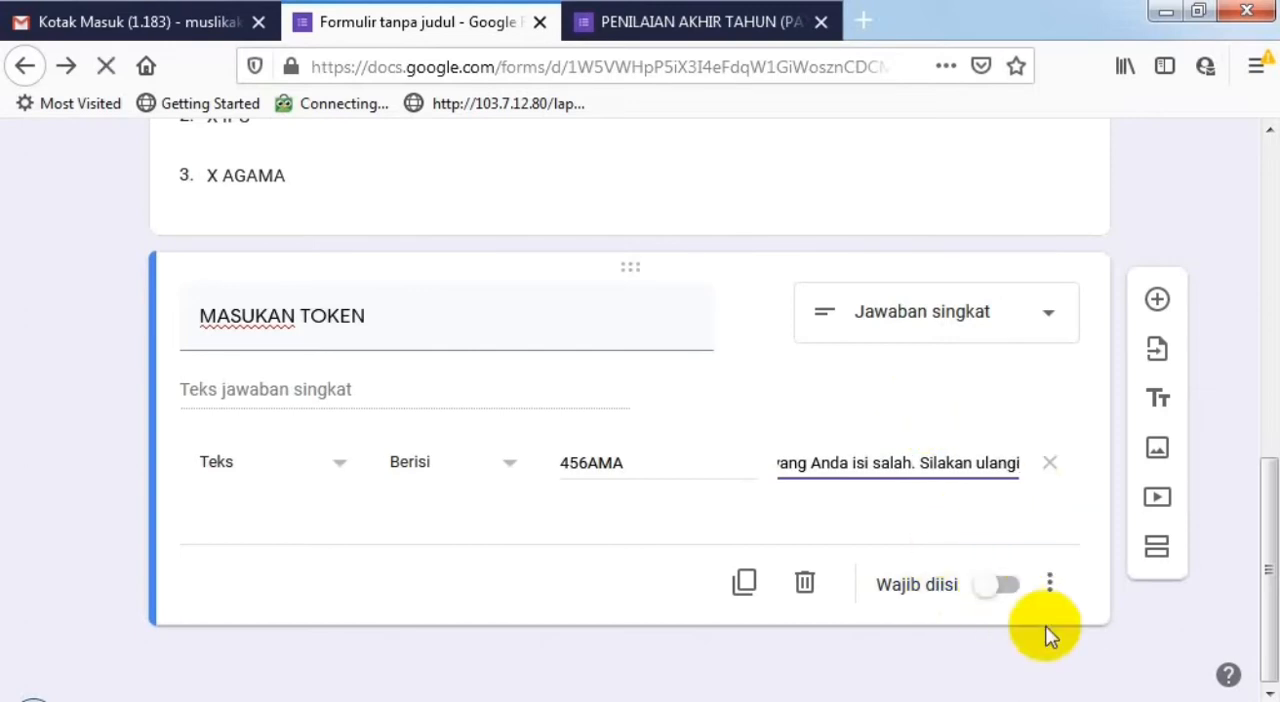
{"action": "left_click", "coordinate": [1010, 588]}
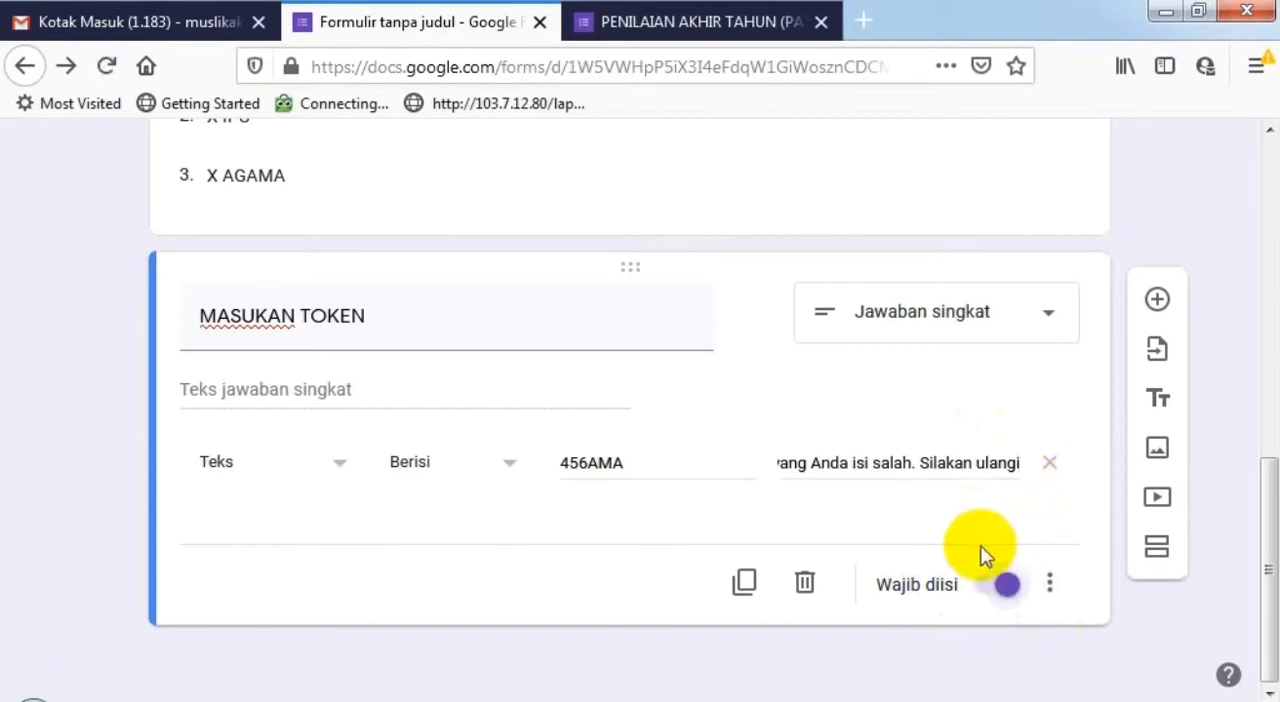
- Reload the form preview and check its three questions and the KELAS choices without selecting any
{"action": "scroll", "coordinate": [851, 360], "scroll_direction": "up", "scroll_amount": 10}
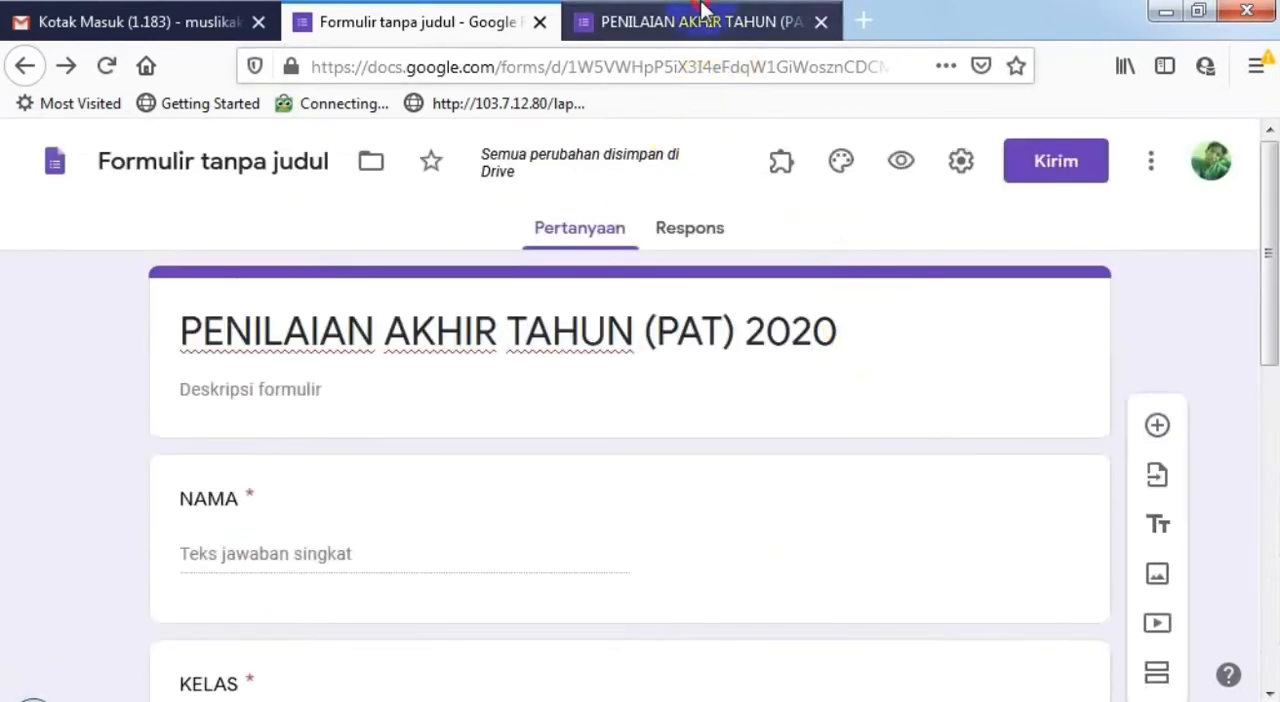
{"action": "left_click", "coordinate": [700, 20]}
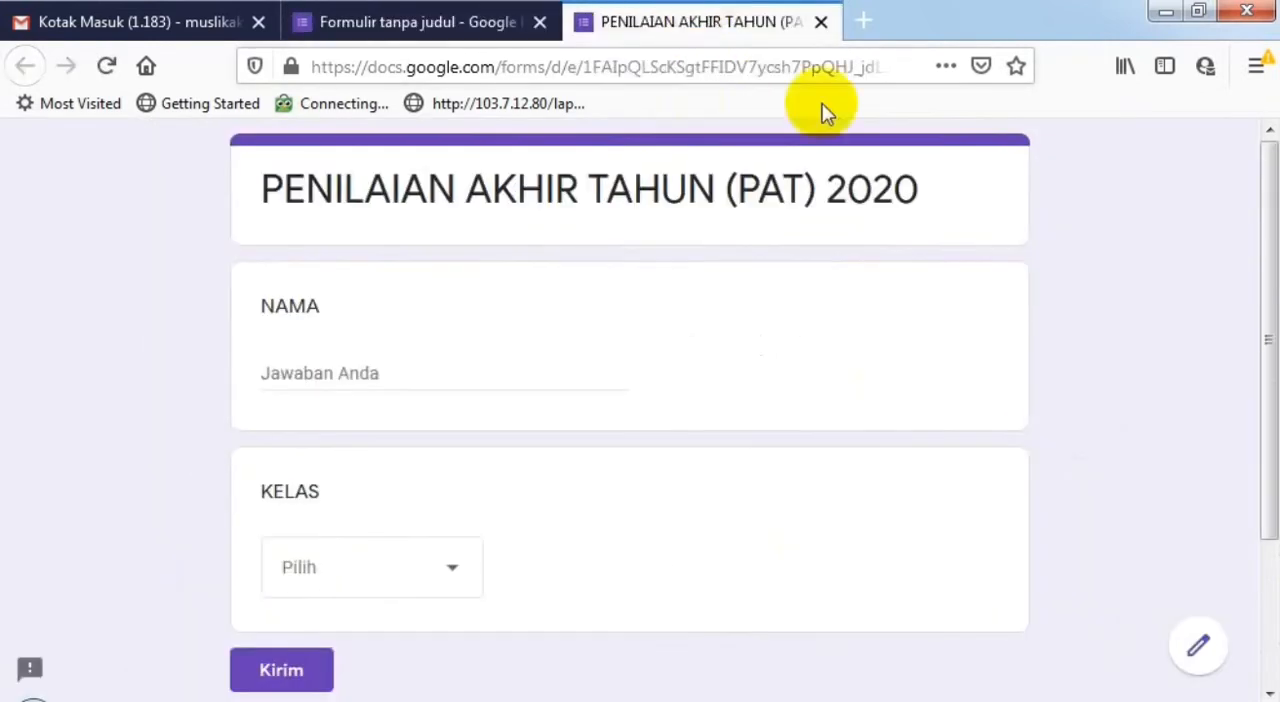
{"action": "left_click", "coordinate": [106, 66]}
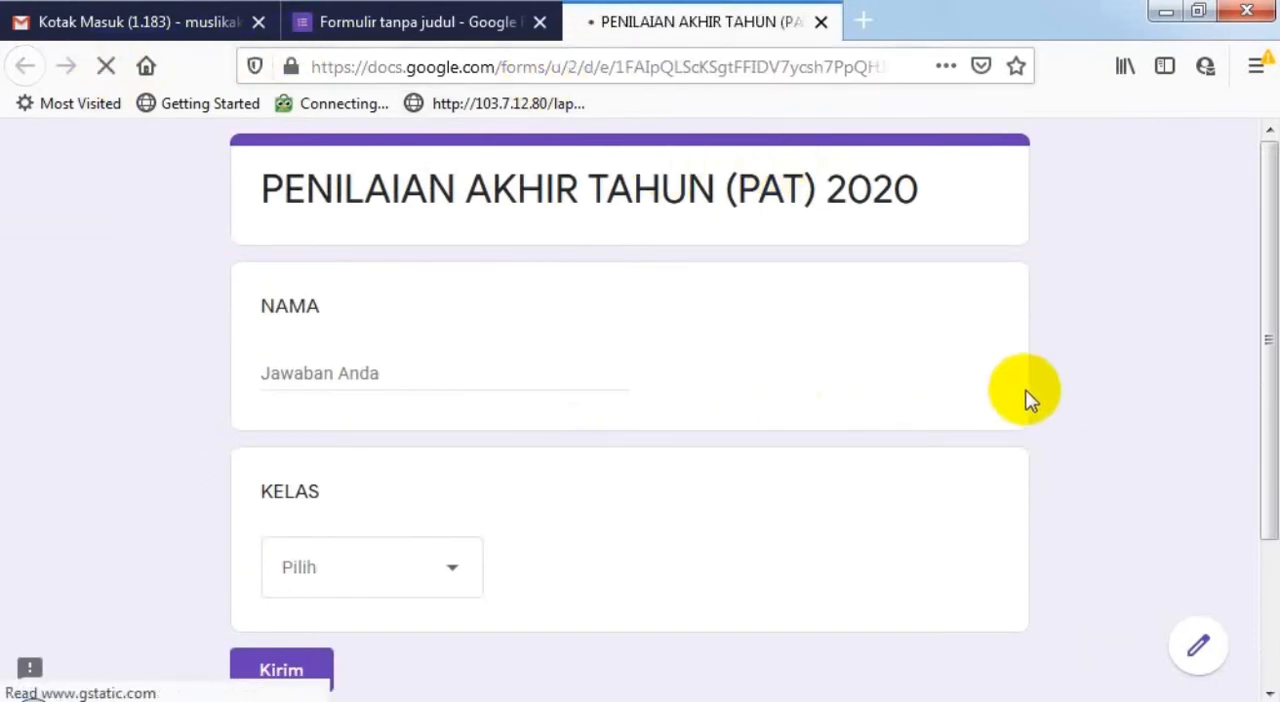
{"action": "scroll", "coordinate": [1023, 400], "scroll_direction": "down", "scroll_amount": 4}
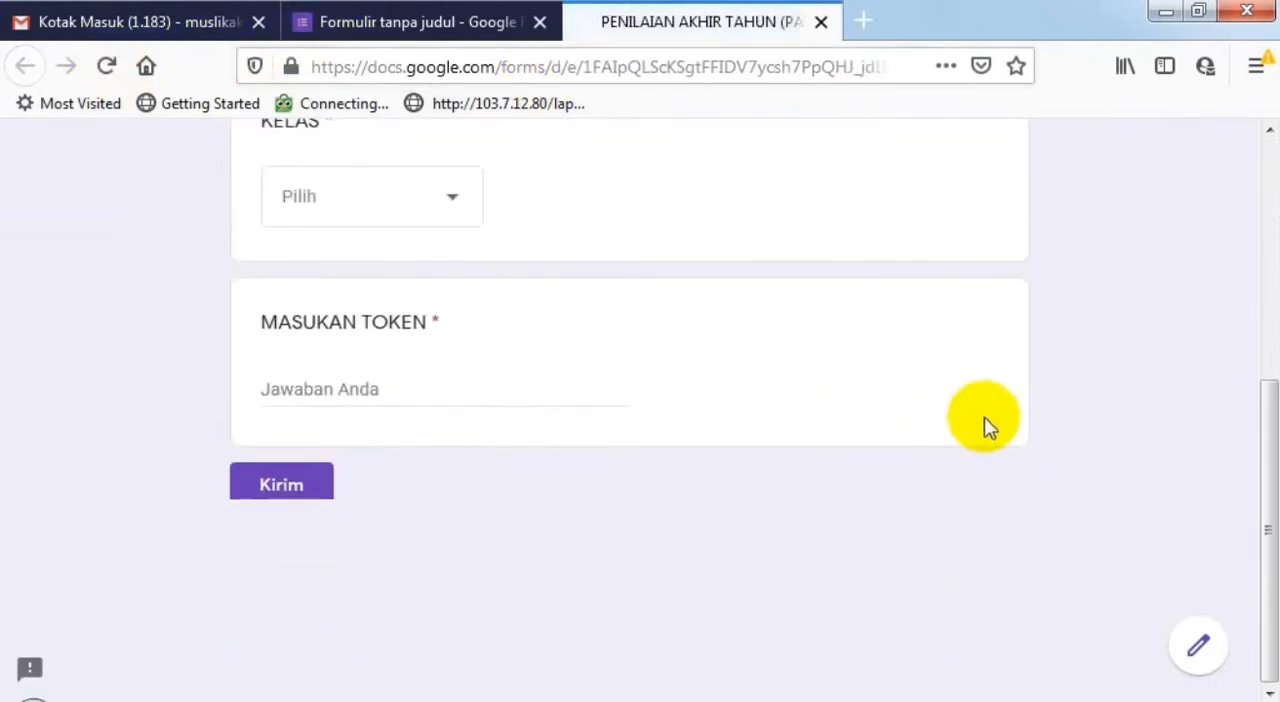
{"action": "scroll", "coordinate": [614, 337], "scroll_direction": "up", "scroll_amount": 3}
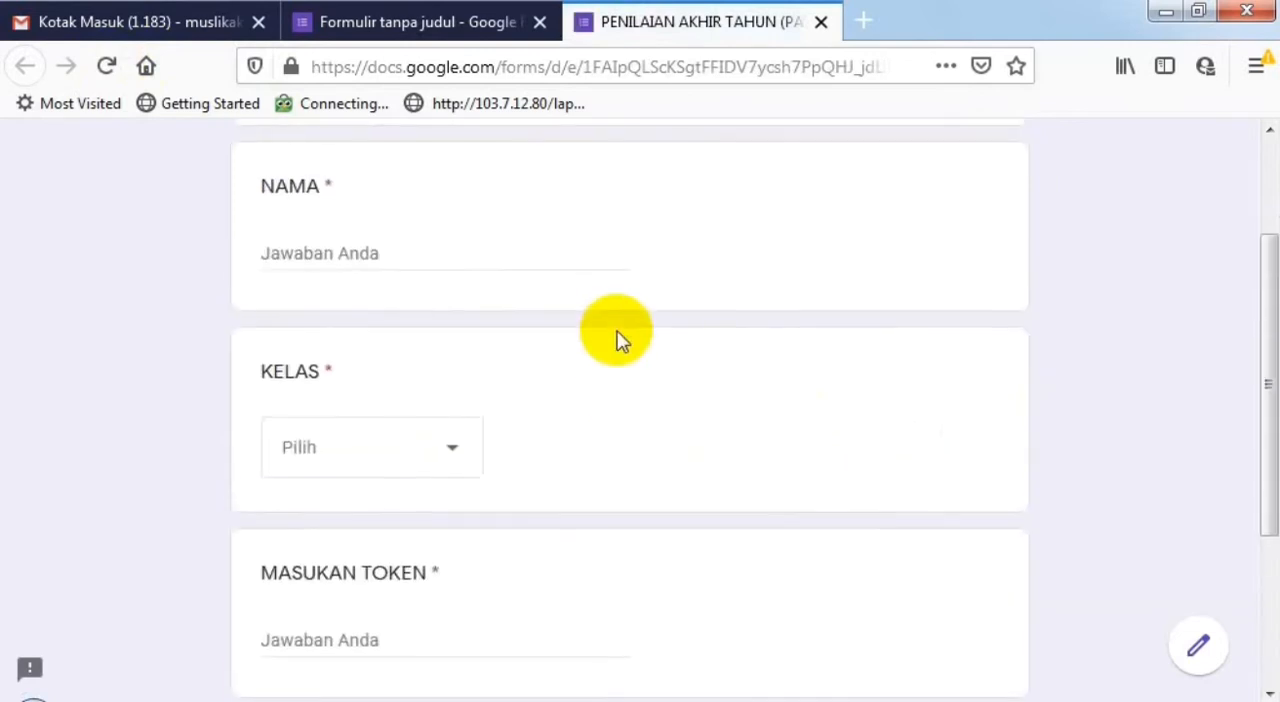
{"action": "scroll", "coordinate": [402, 488], "scroll_direction": "down", "scroll_amount": 3}
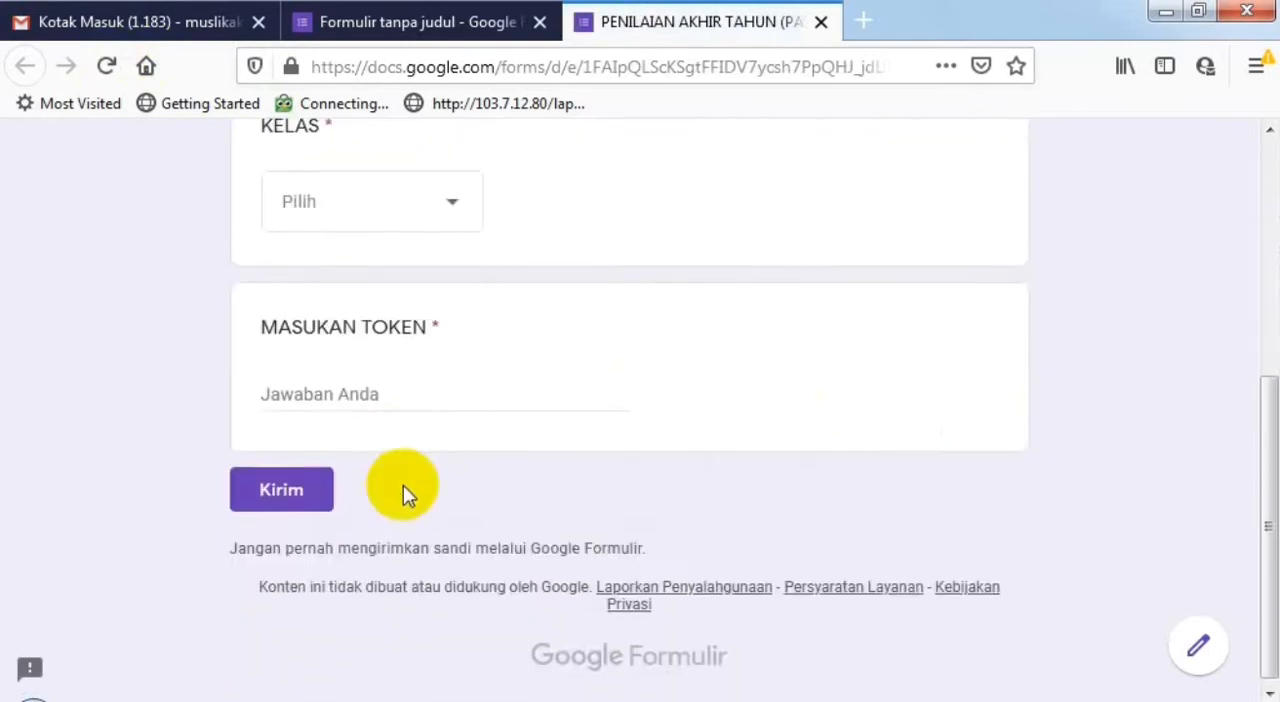
{"action": "scroll", "coordinate": [587, 385], "scroll_direction": "up", "scroll_amount": 3}
{"action": "scroll", "coordinate": [423, 391], "scroll_direction": "down", "scroll_amount": 3}
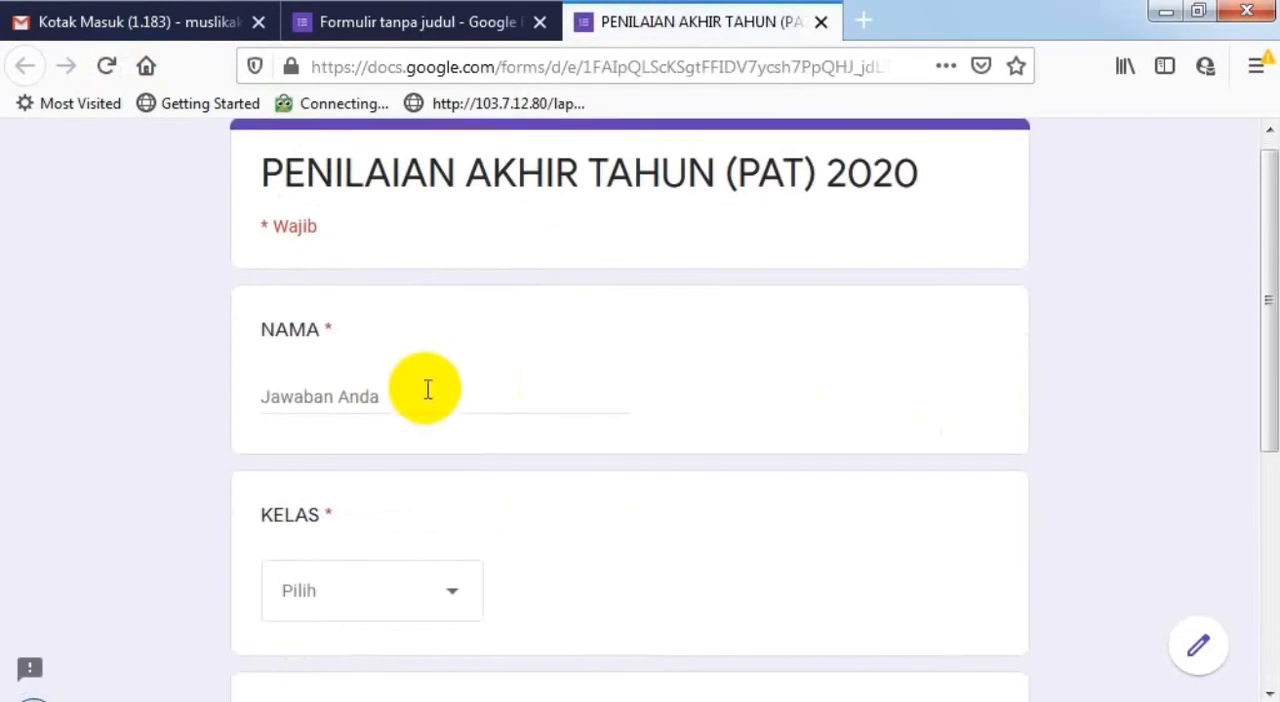
{"action": "left_click", "coordinate": [450, 232]}
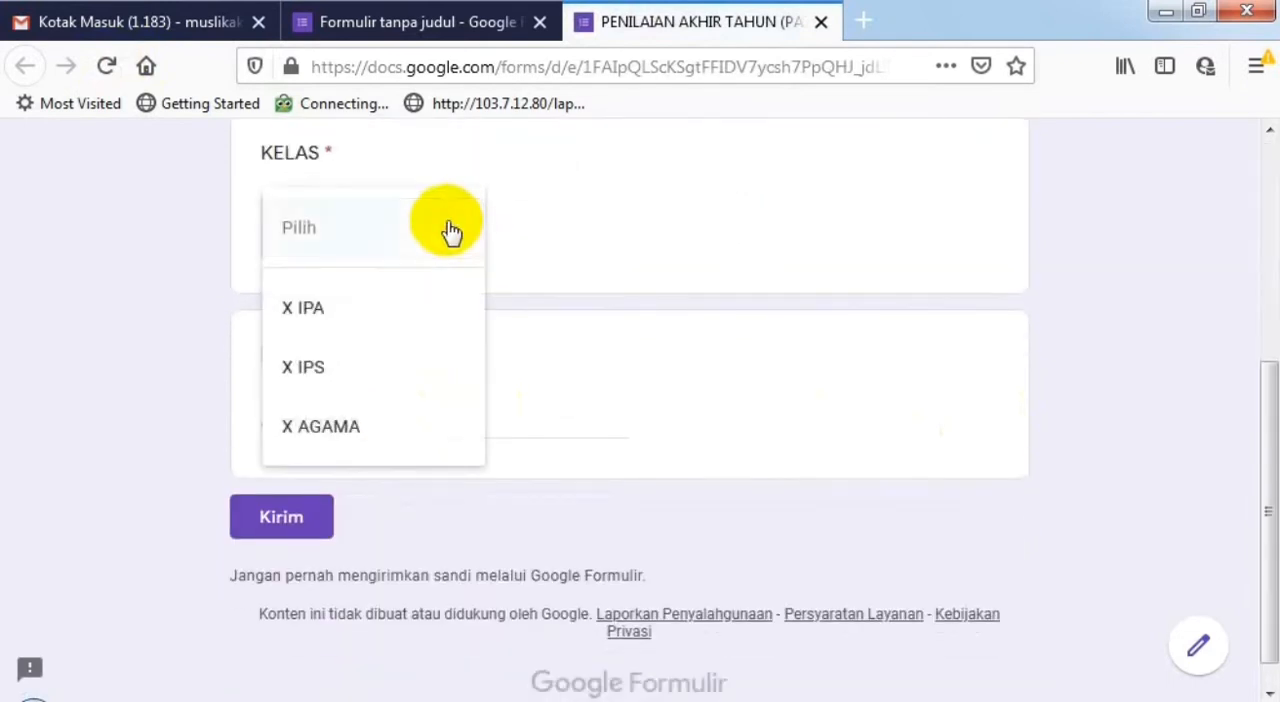
{"action": "left_click", "coordinate": [677, 234]}
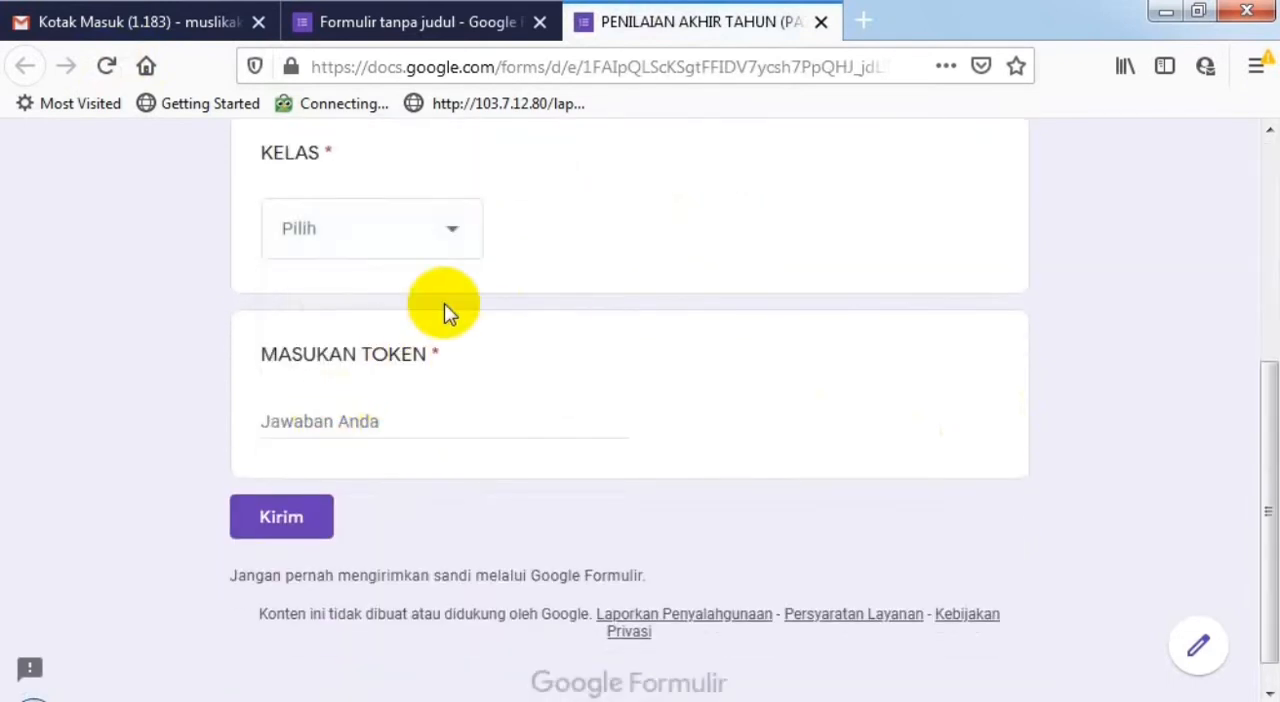
- Fill in the student's name under NAMA in the preview and choose X IPA for KELAS
{"action": "scroll", "coordinate": [444, 303], "scroll_direction": "up", "scroll_amount": 5}
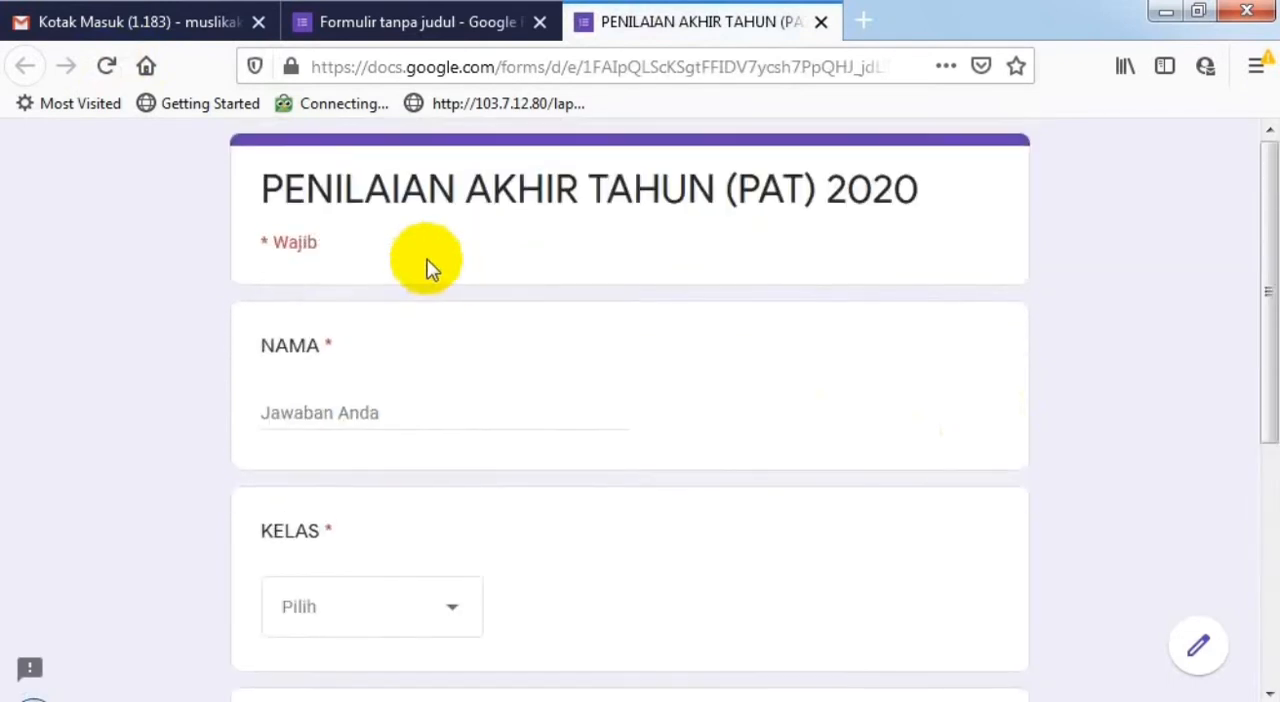
{"action": "left_click", "coordinate": [309, 416]}
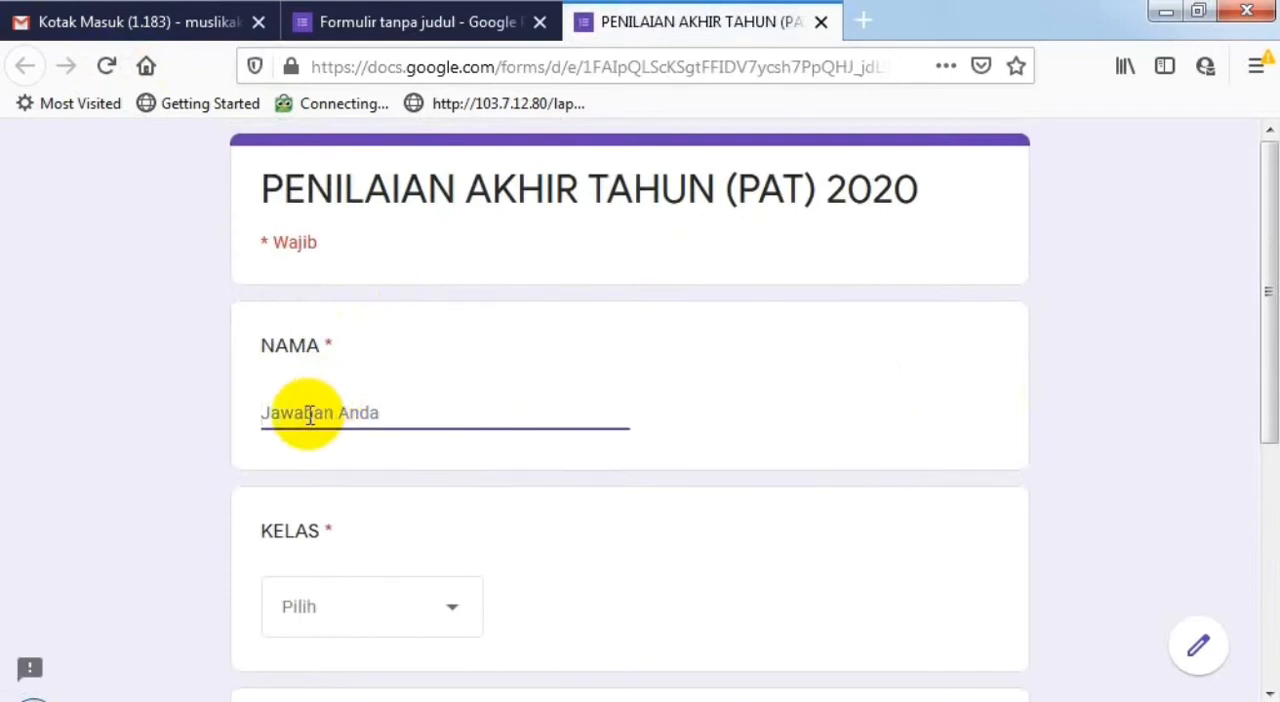
{"action": "type", "text": "AKHMAD"}
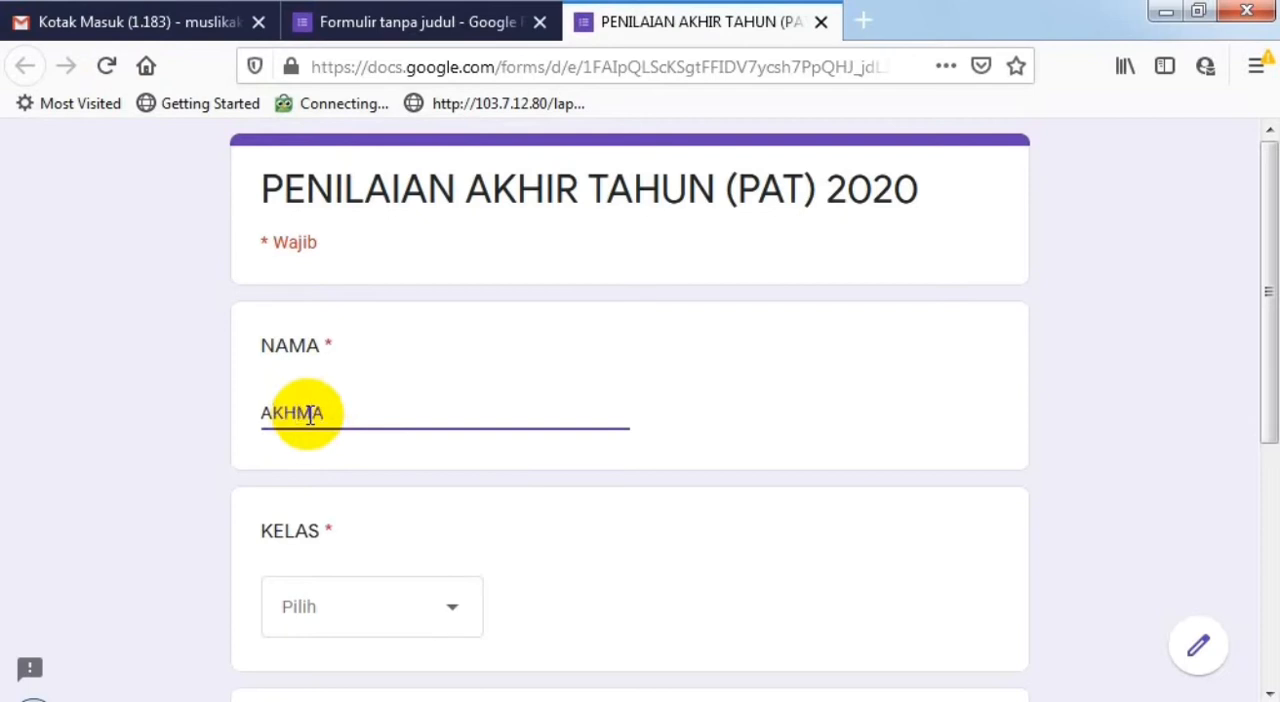
{"action": "left_click", "coordinate": [437, 618]}
{"action": "left_click", "coordinate": [366, 520]}
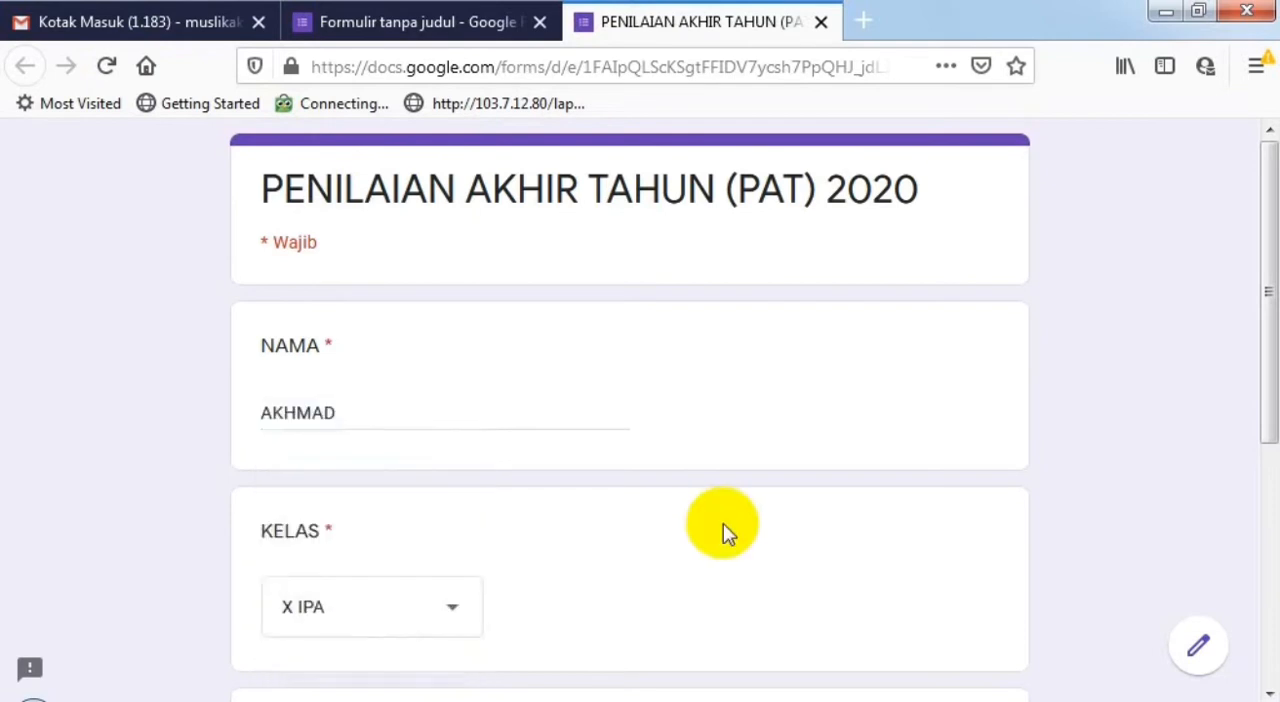
- Enter a test token in capital letters in the MASUKAN TOKEN field of the preview to try the validation
{"action": "scroll", "coordinate": [729, 531], "scroll_direction": "down", "scroll_amount": 5}
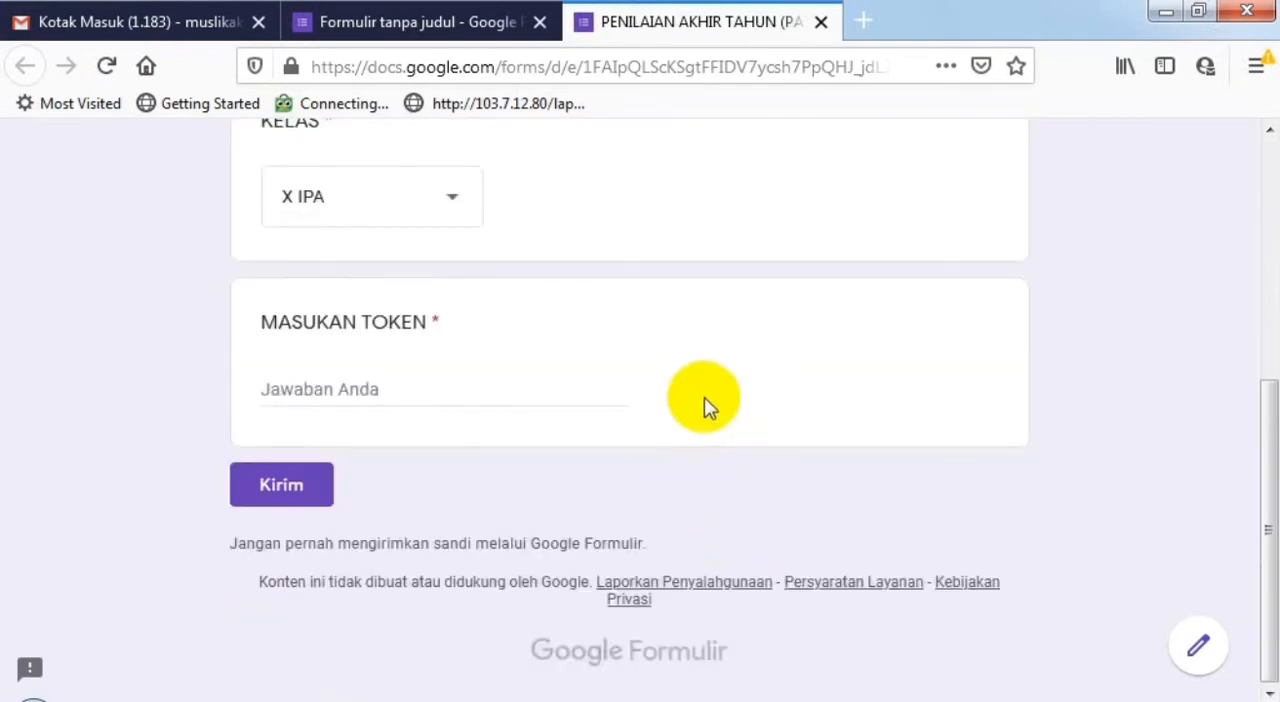
{"action": "left_click", "coordinate": [327, 390]}
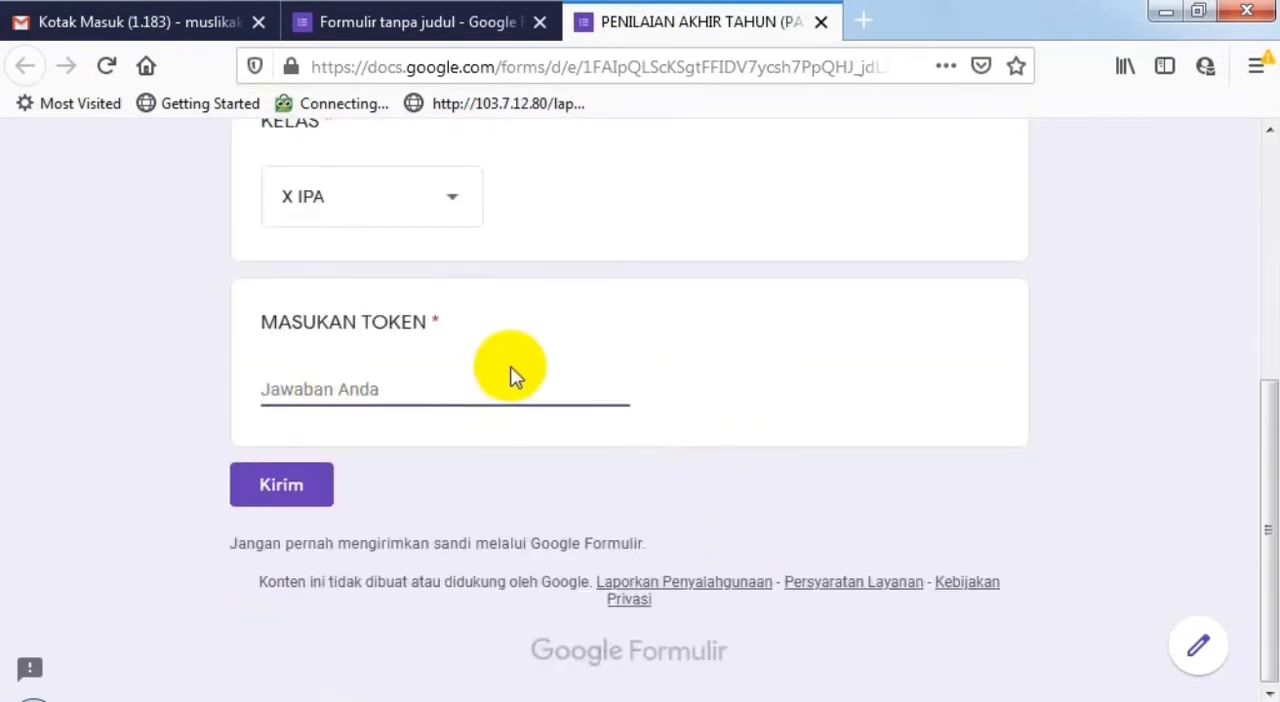
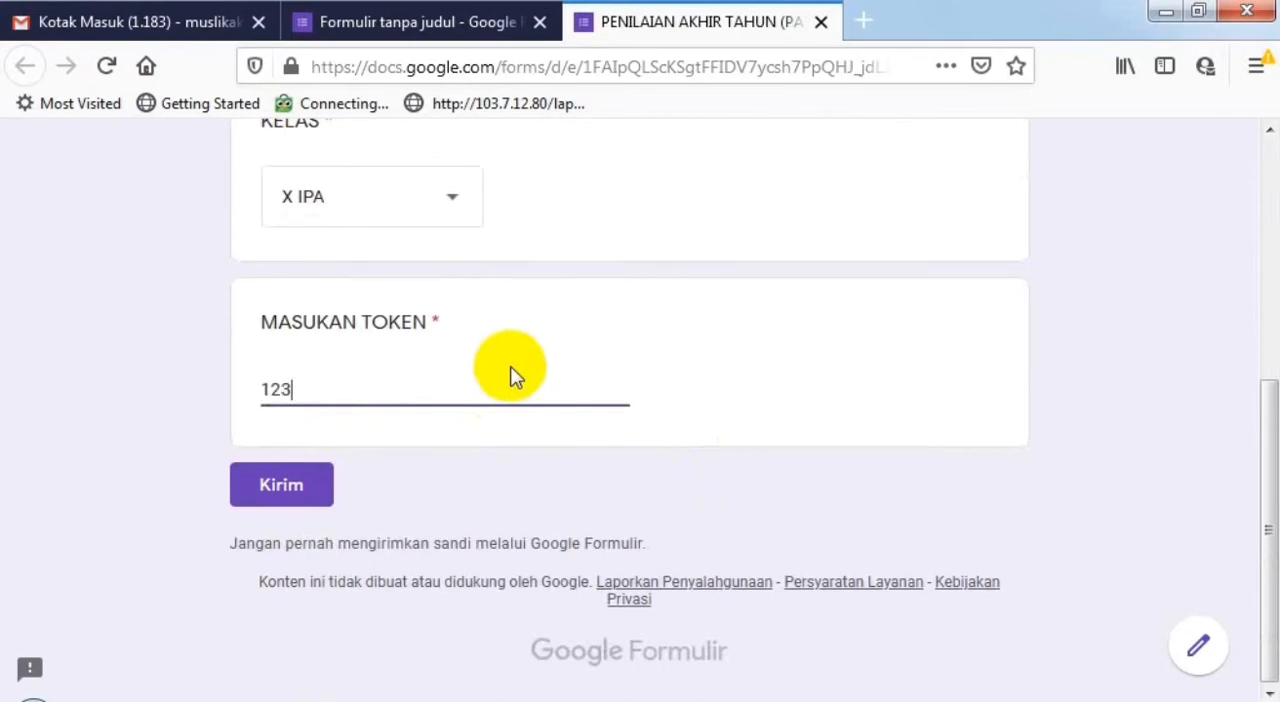
{"action": "key", "text": "BackSpace"}
{"action": "key", "text": "BackSpace"}
{"action": "key", "text": "BackSpace"}
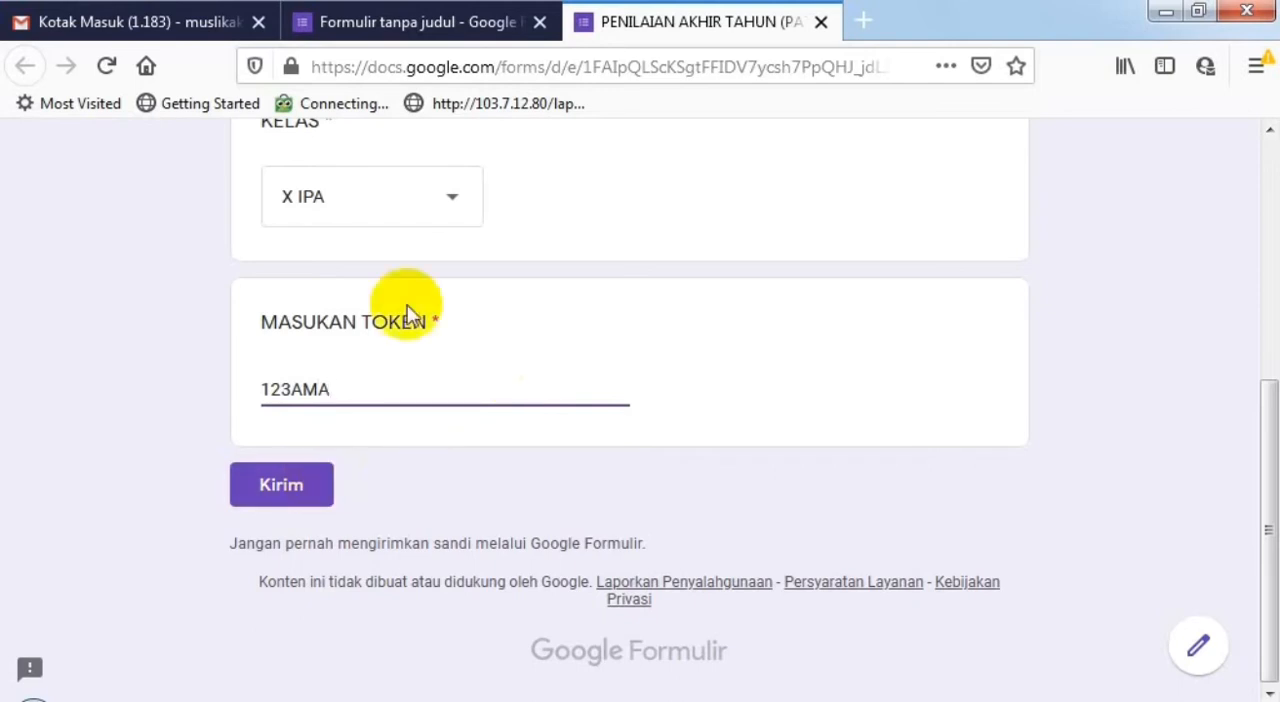
- Check the MASUKAN TOKEN validation rule in the form editor and return to the form preview
{"action": "left_click", "coordinate": [445, 12]}
{"action": "scroll", "coordinate": [866, 600], "scroll_direction": "down", "scroll_amount": 10}
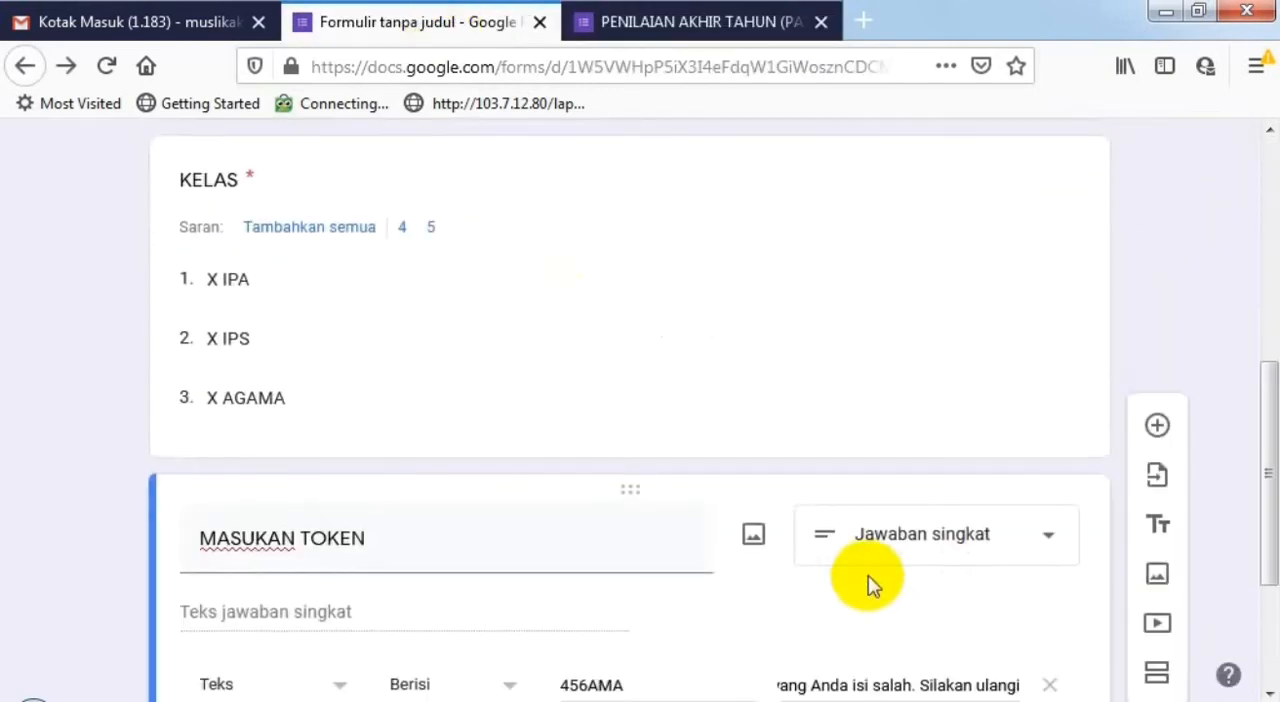
{"action": "left_click", "coordinate": [700, 22]}
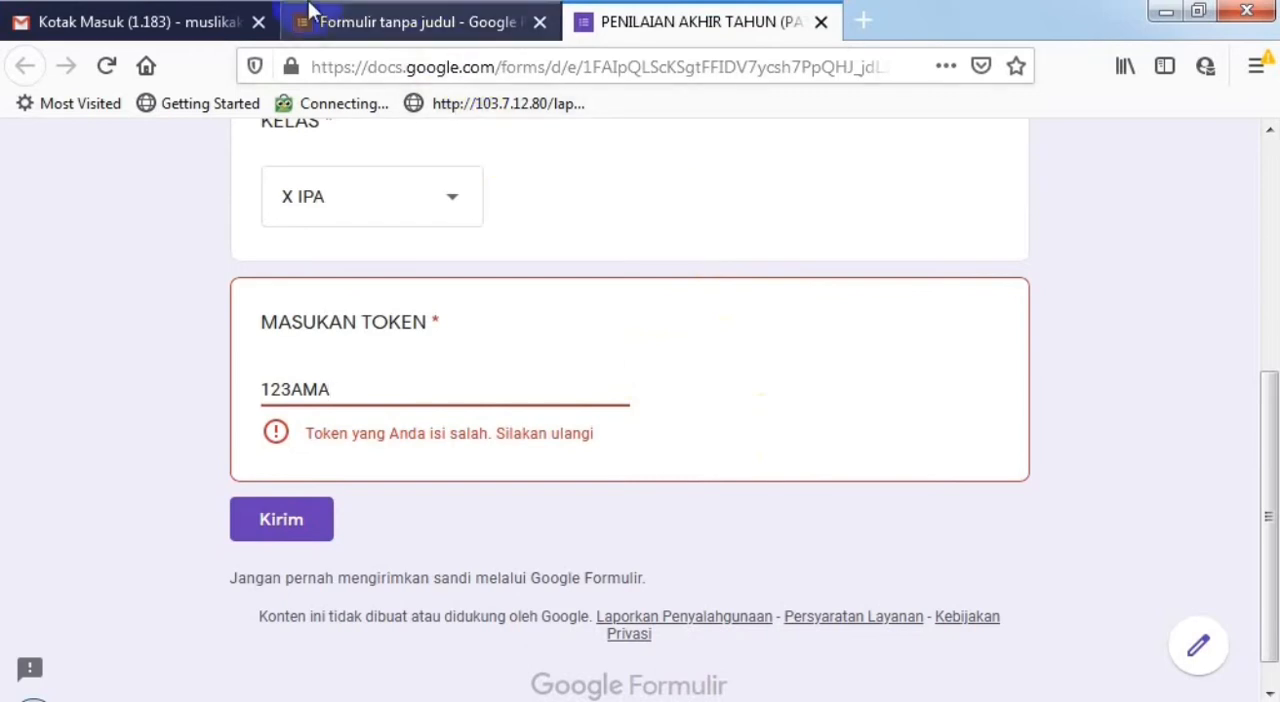
- Return to the form editor and add a new section after the MASUKAN TOKEN question
{"action": "left_click", "coordinate": [405, 12]}
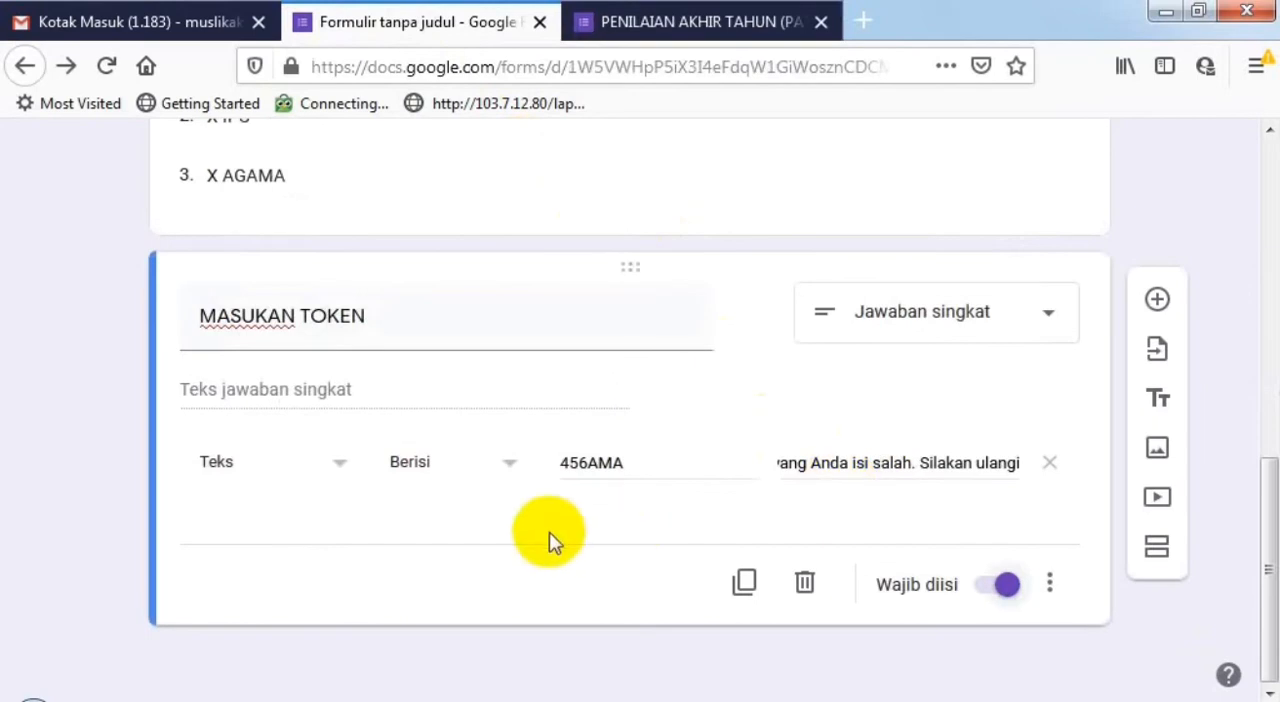
{"action": "scroll", "coordinate": [548, 533], "scroll_direction": "up", "scroll_amount": 10}
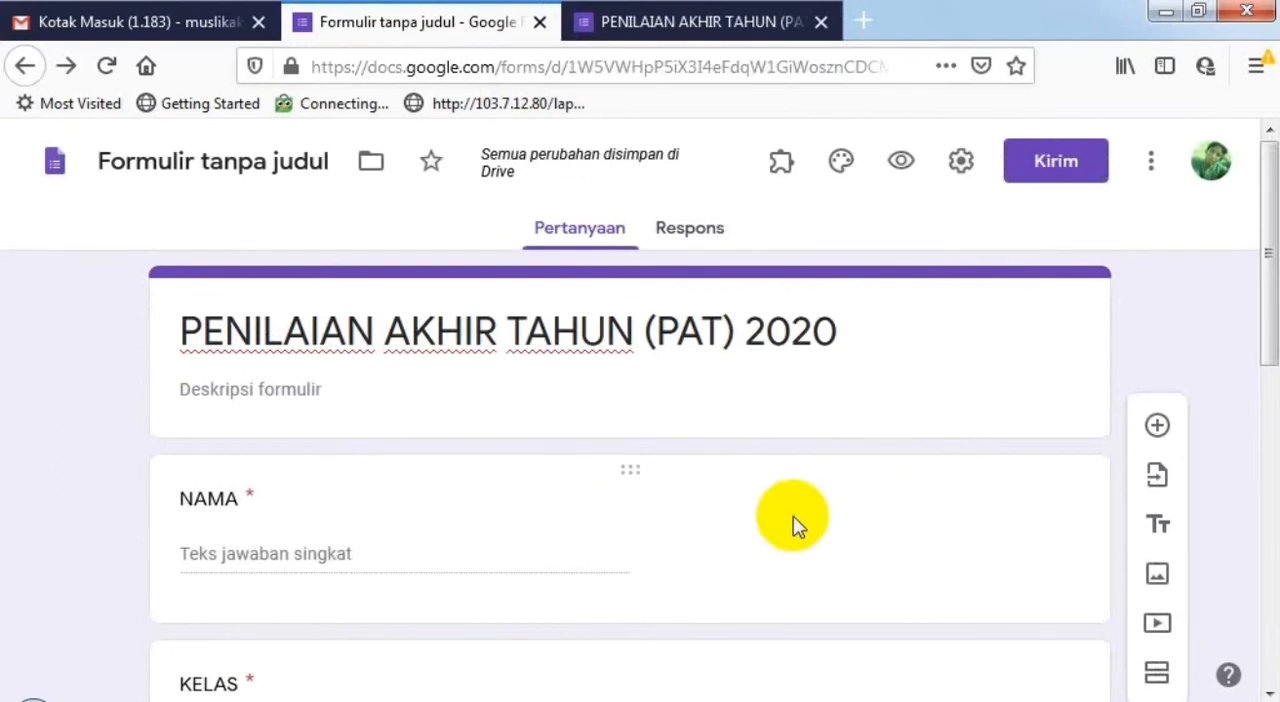
{"action": "scroll", "coordinate": [793, 516], "scroll_direction": "down", "scroll_amount": 7}
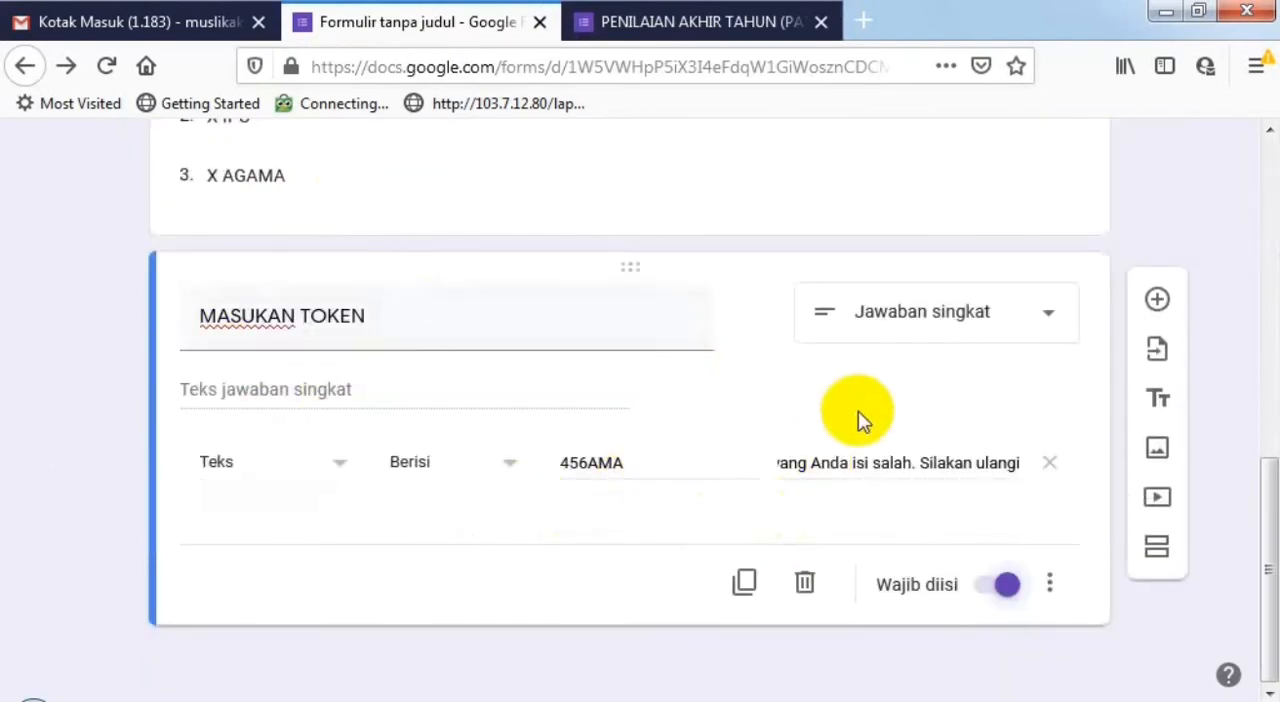
{"action": "left_click", "coordinate": [1157, 546]}
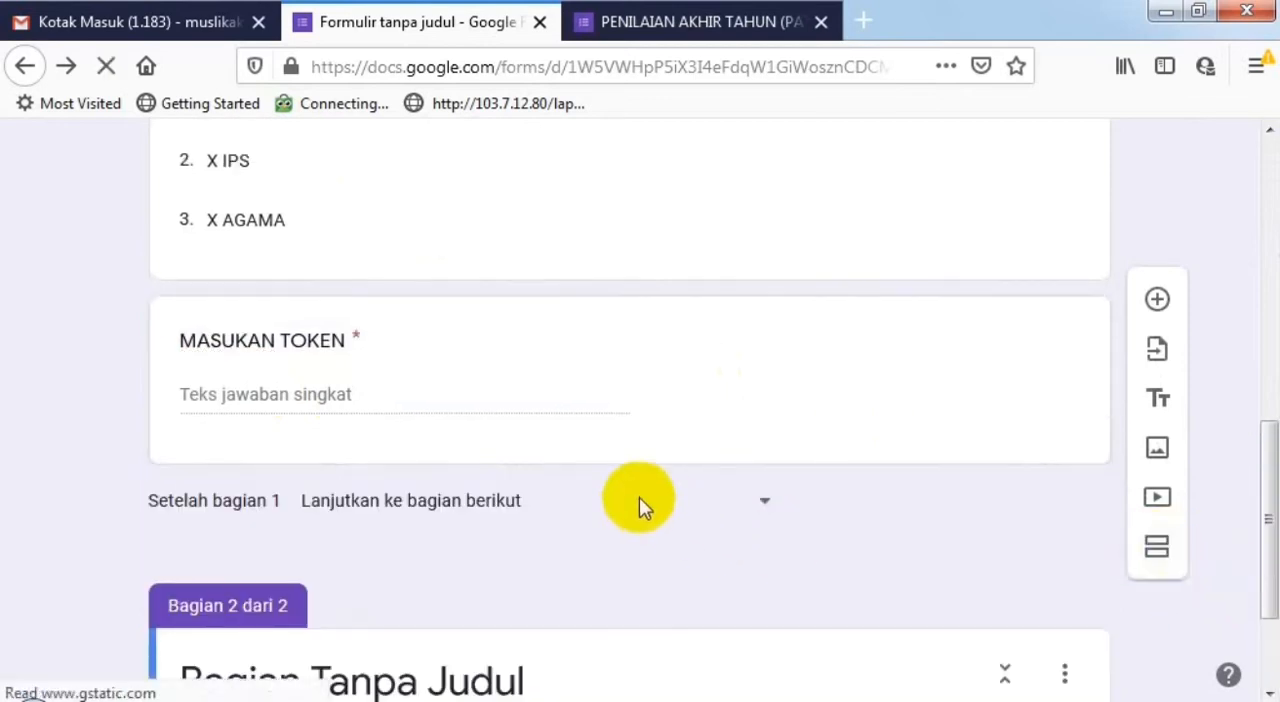
{"action": "scroll", "coordinate": [640, 498], "scroll_direction": "up", "scroll_amount": 1}
{"action": "scroll", "coordinate": [639, 497], "scroll_direction": "up", "scroll_amount": 2}
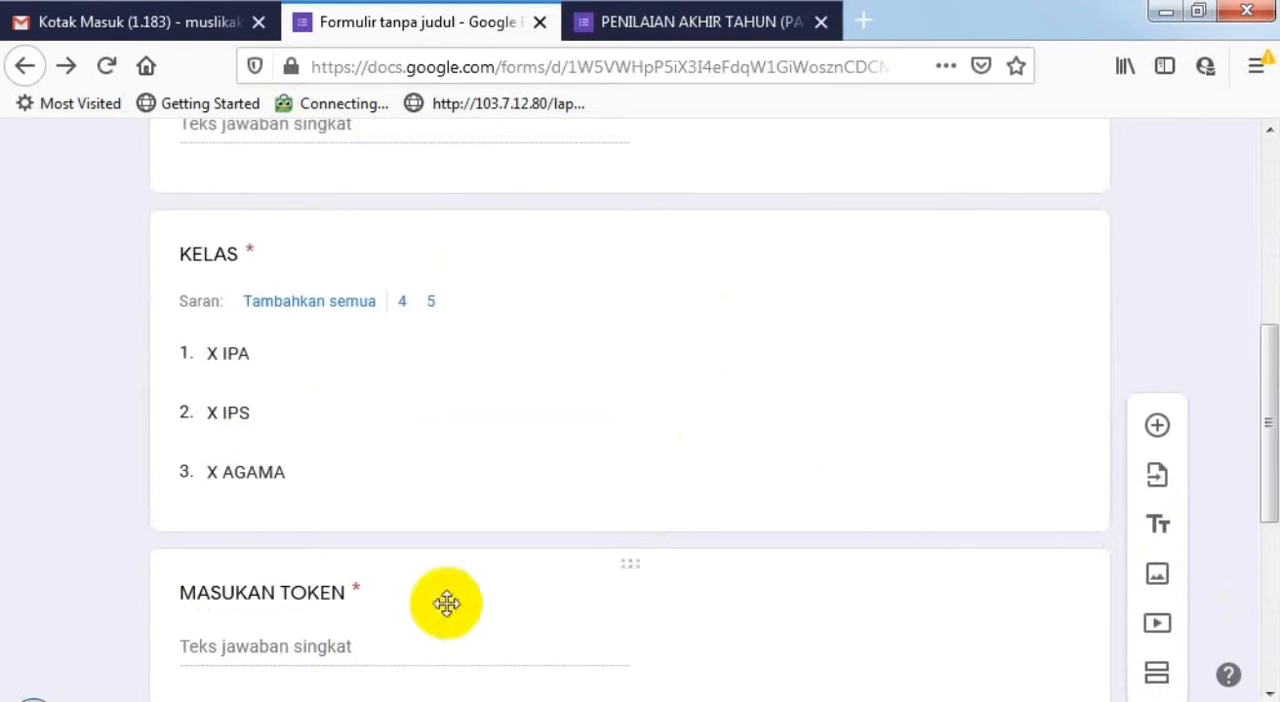
{"action": "scroll", "coordinate": [609, 463], "scroll_direction": "down", "scroll_amount": 4}
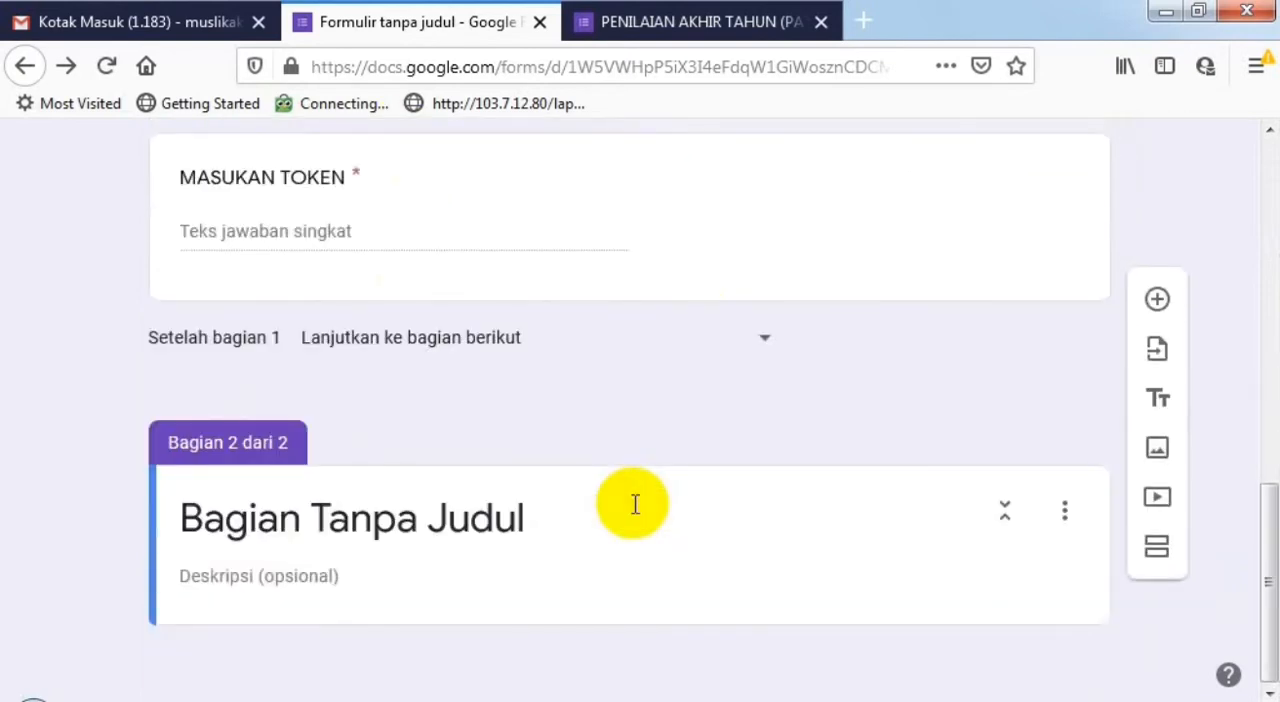
- Title the second section PERTANYAAN and leave its description empty
{"action": "left_click", "coordinate": [537, 519]}
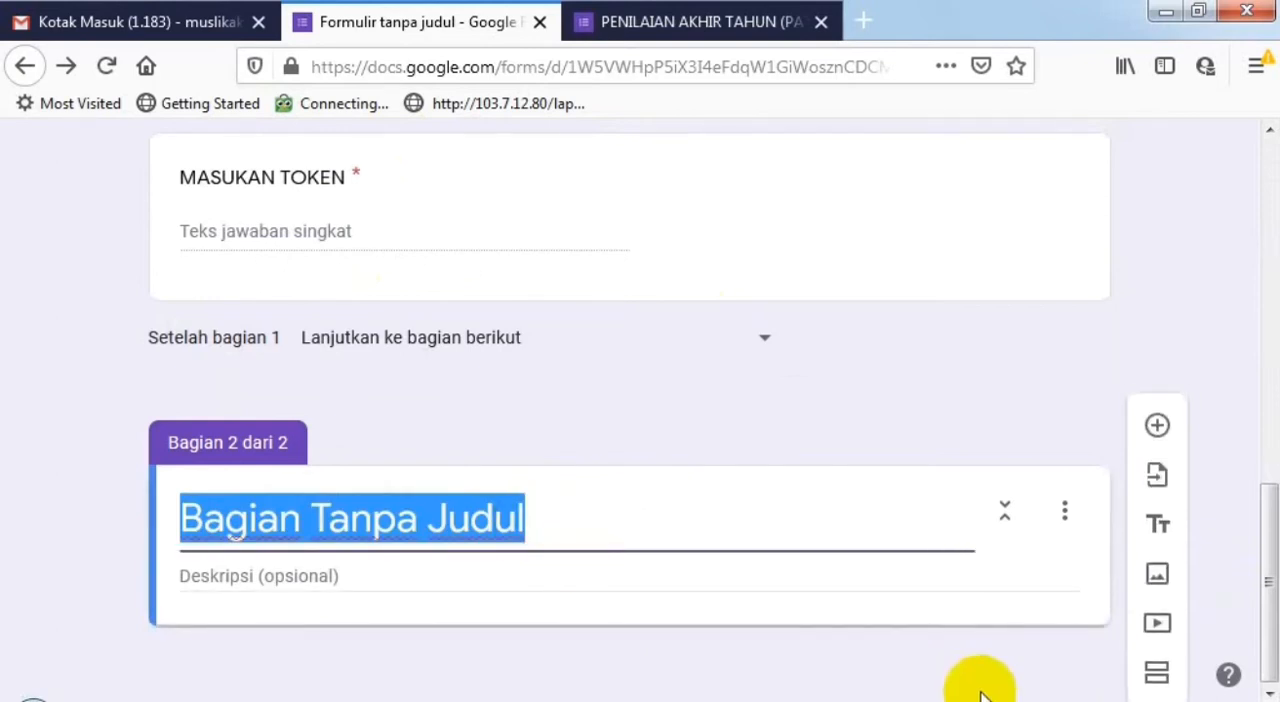
{"action": "type", "text": "S"}
{"action": "key", "text": "BackSpace"}
{"action": "type", "text": "PE"}
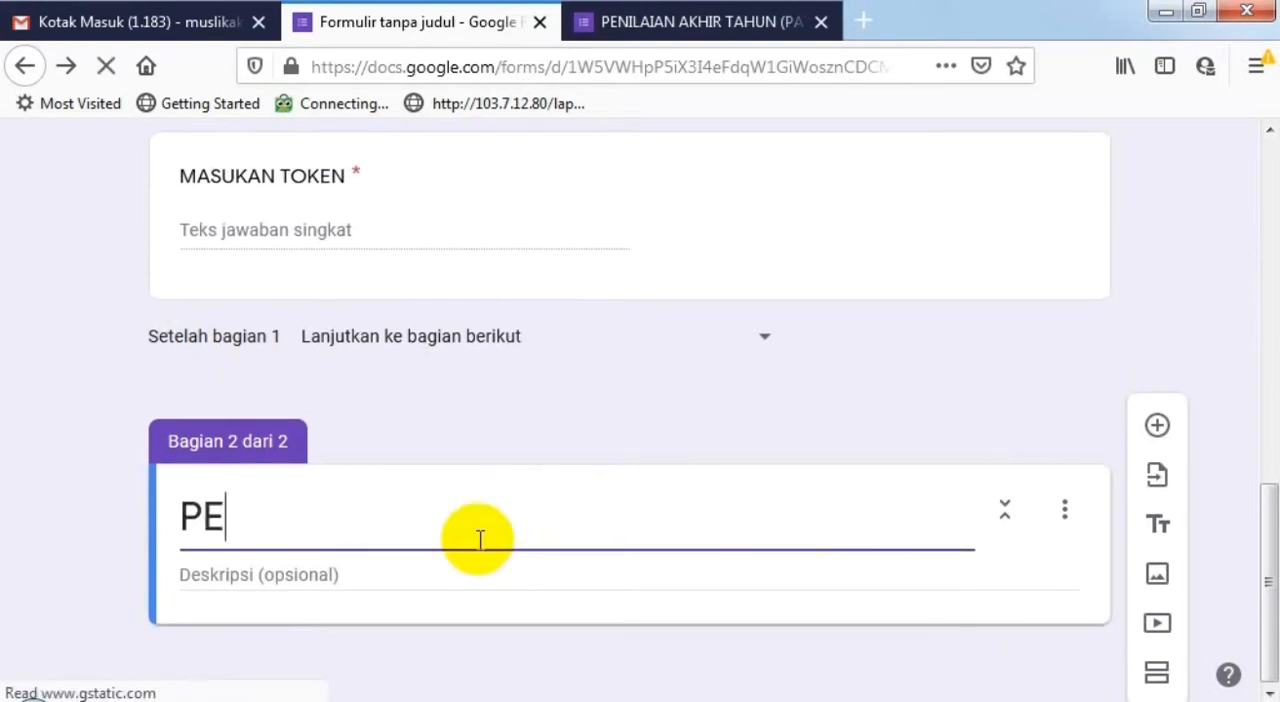
{"action": "type", "text": "RTANU"}
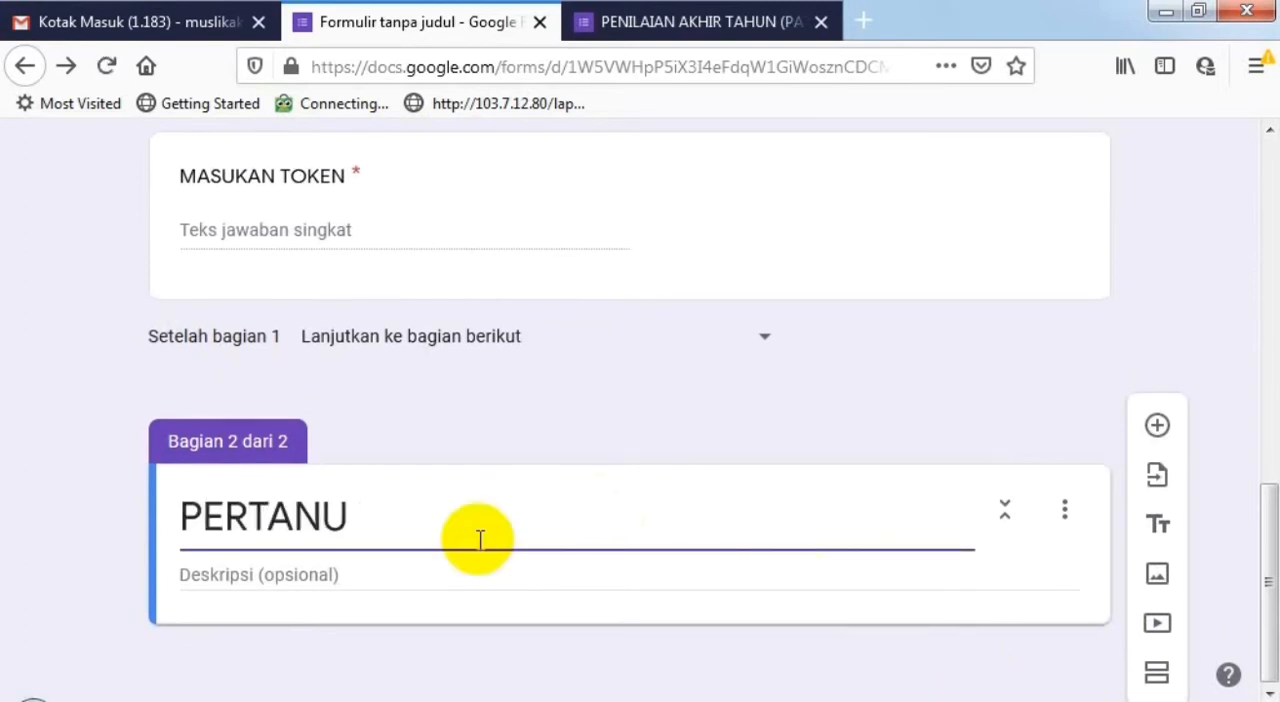
{"action": "key", "text": "BackSpace"}
{"action": "type", "text": "YAA"}
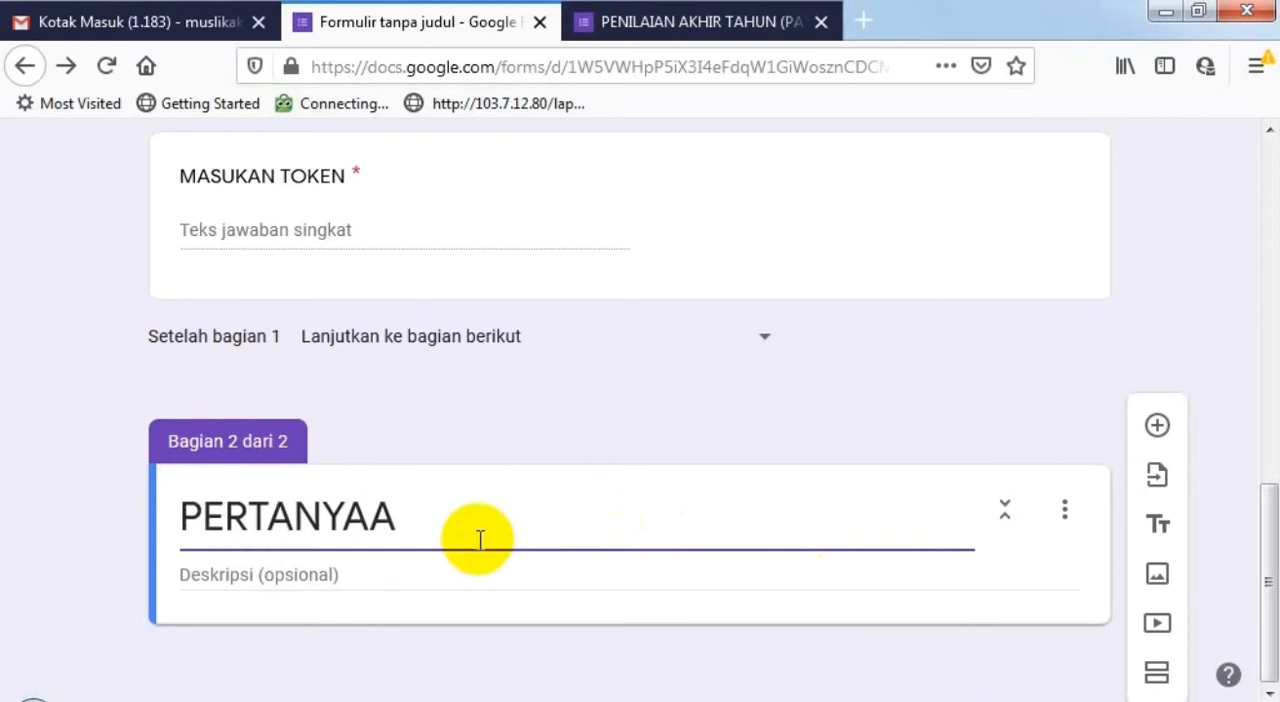
{"action": "type", "text": "N"}
{"action": "left_click", "coordinate": [266, 571]}
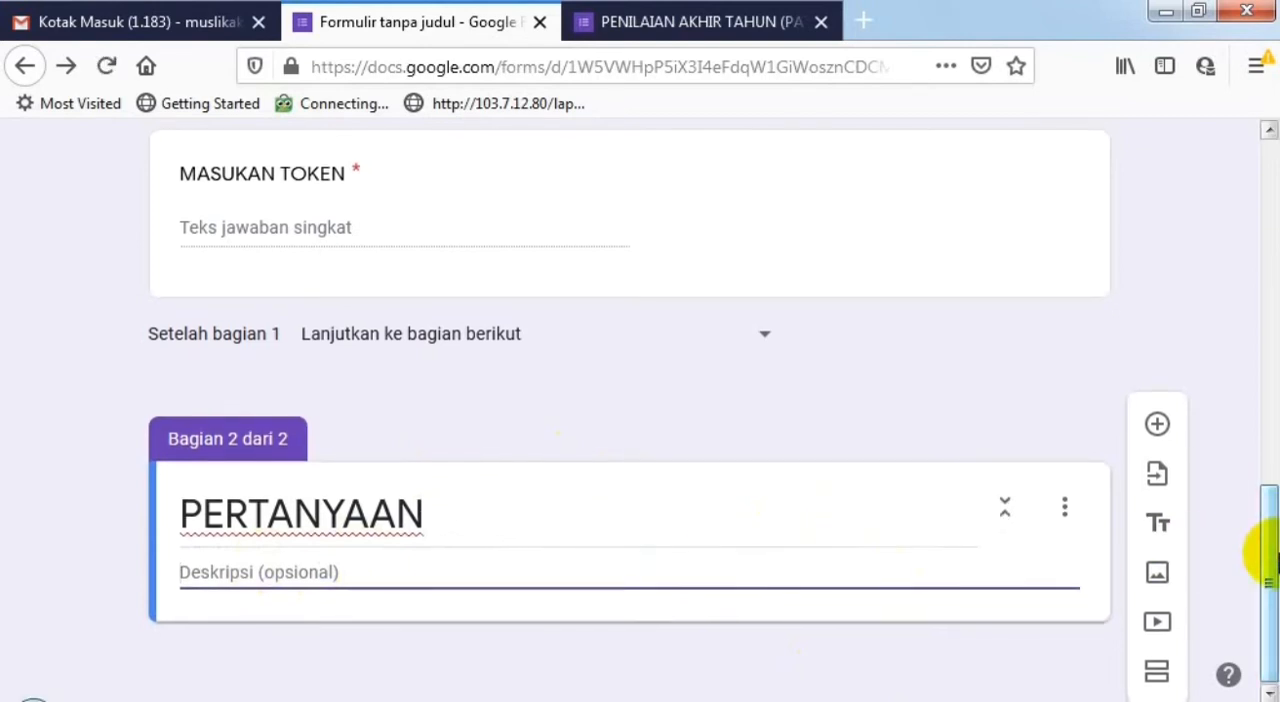
- Add a multiple-choice question to the PERTANYAAN section with the question text 2 + 2
{"action": "left_click", "coordinate": [1165, 432]}
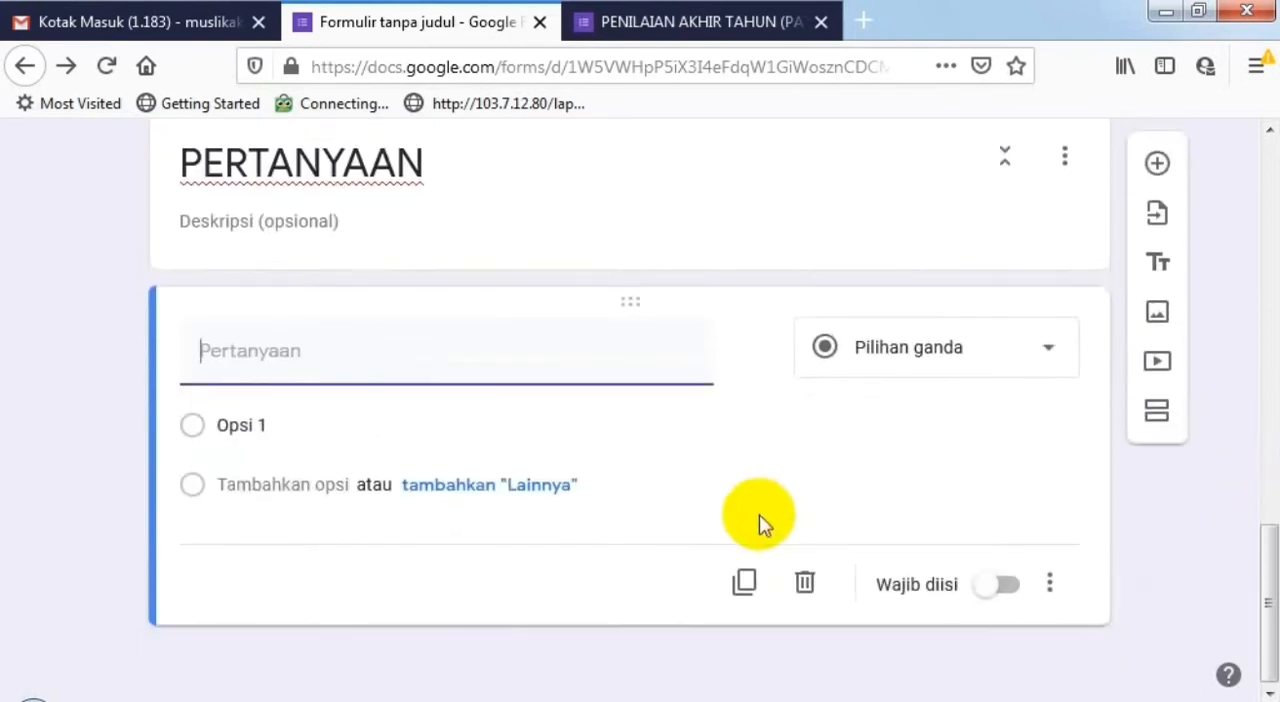
{"action": "scroll", "coordinate": [538, 350], "scroll_direction": "up", "scroll_amount": 3}
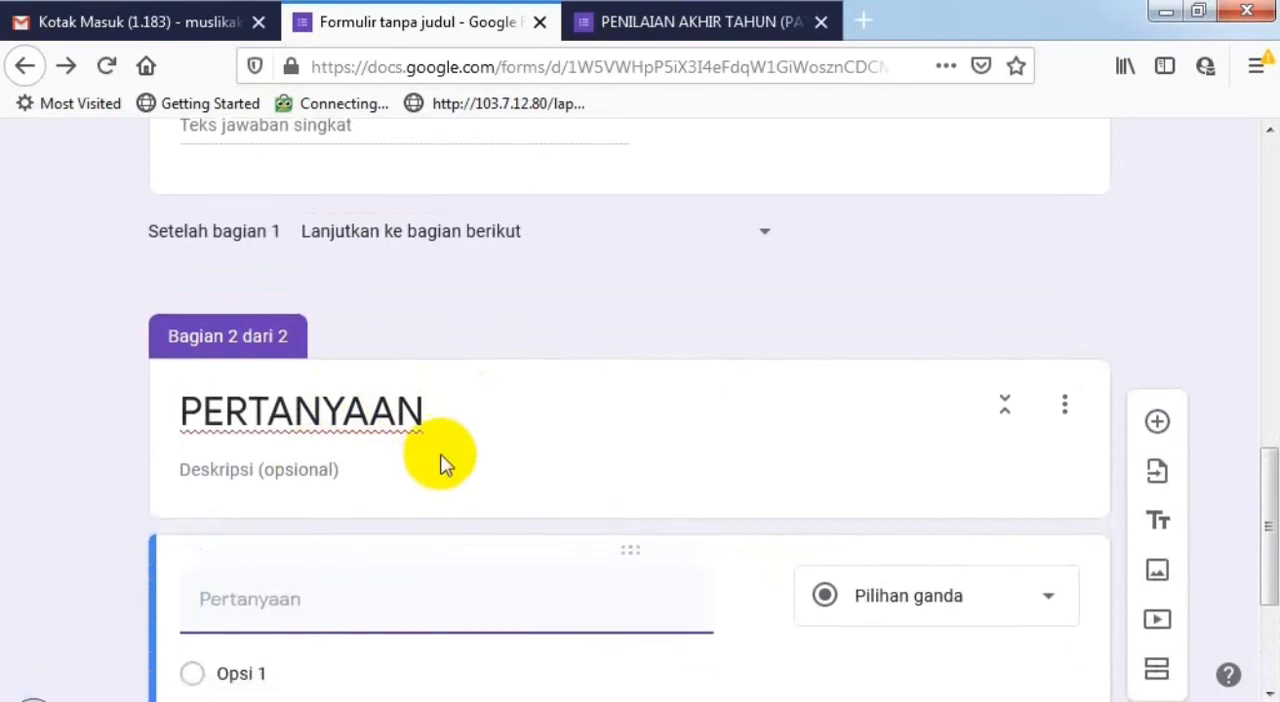
{"action": "scroll", "coordinate": [445, 465], "scroll_direction": "down", "scroll_amount": 3}
{"action": "left_click", "coordinate": [322, 358]}
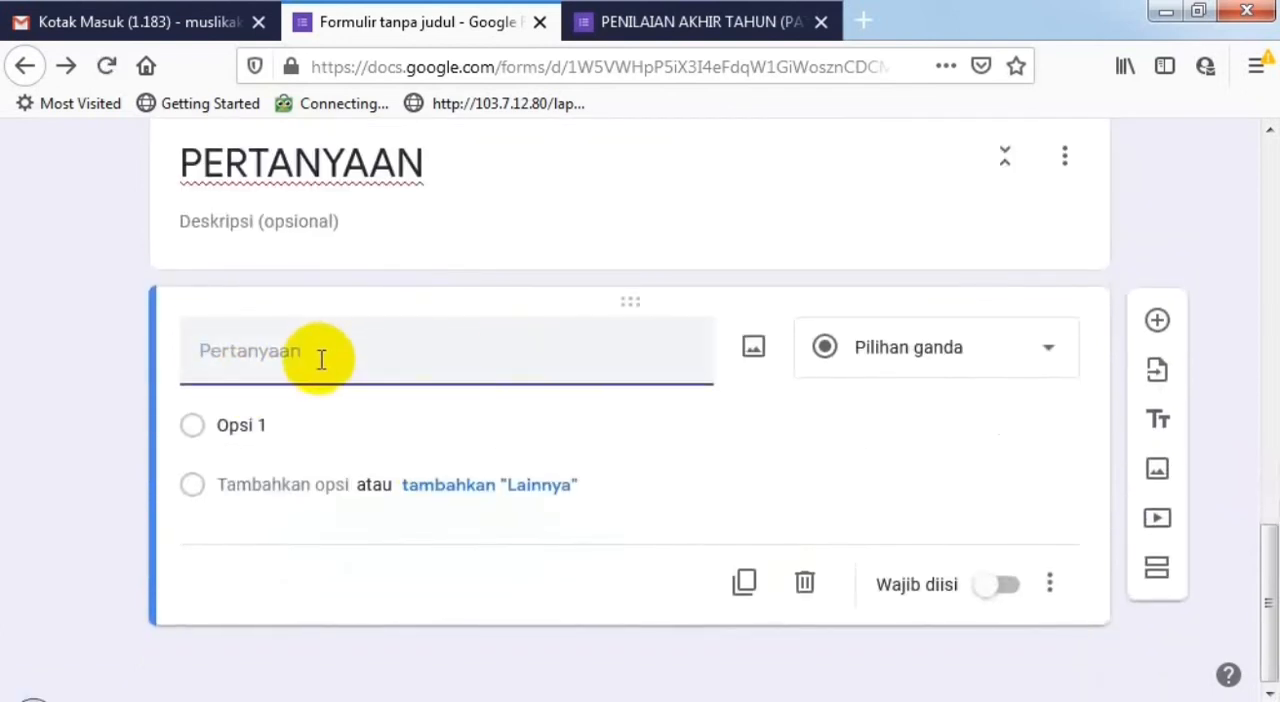
{"action": "type", "text": "2 +"}
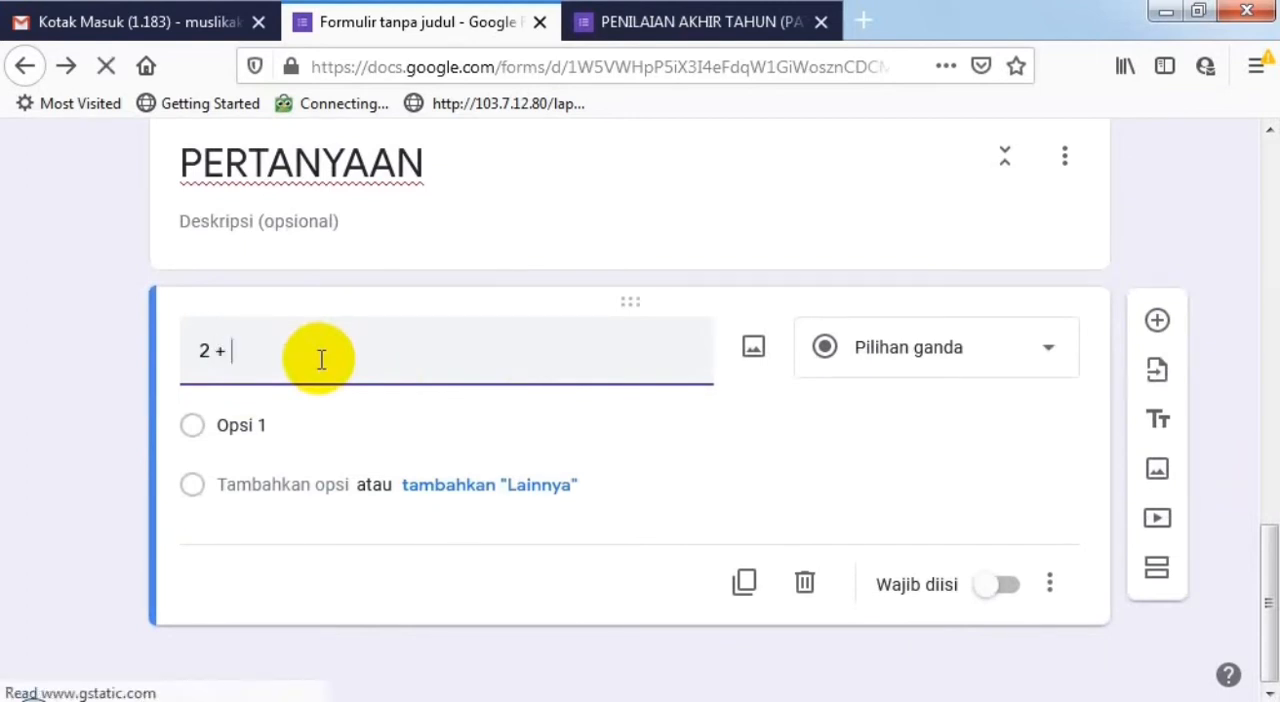
{"action": "type", "text": "2"}
- Enter the answer options 4, 5, 6 and 7 for the 2 + 2 question
{"action": "left_click", "coordinate": [286, 427]}
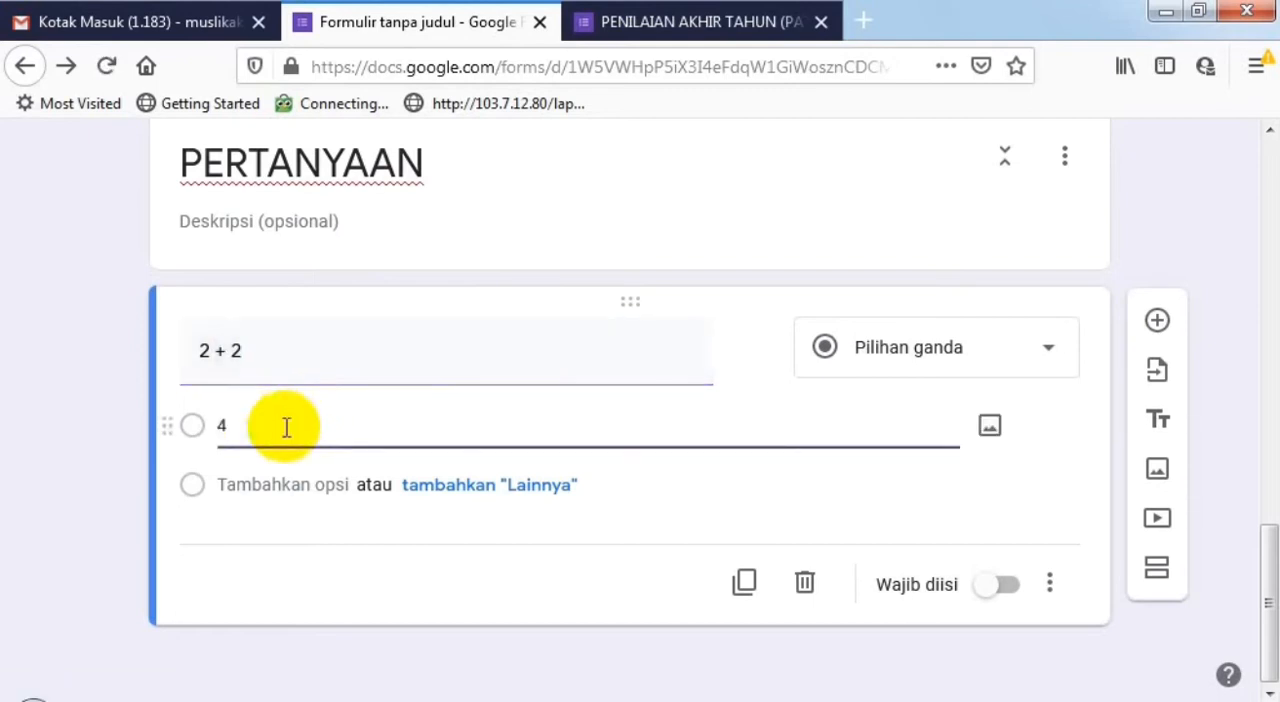
{"action": "left_click", "coordinate": [248, 524]}
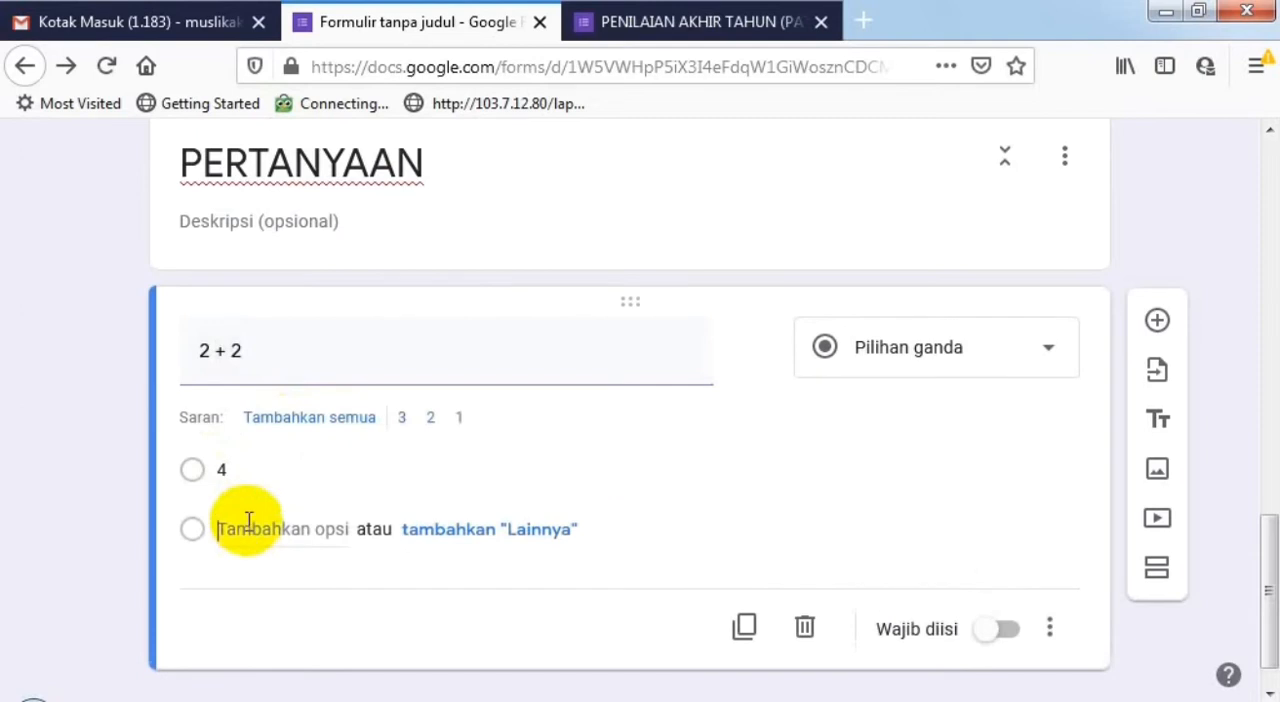
{"action": "type", "text": "5"}
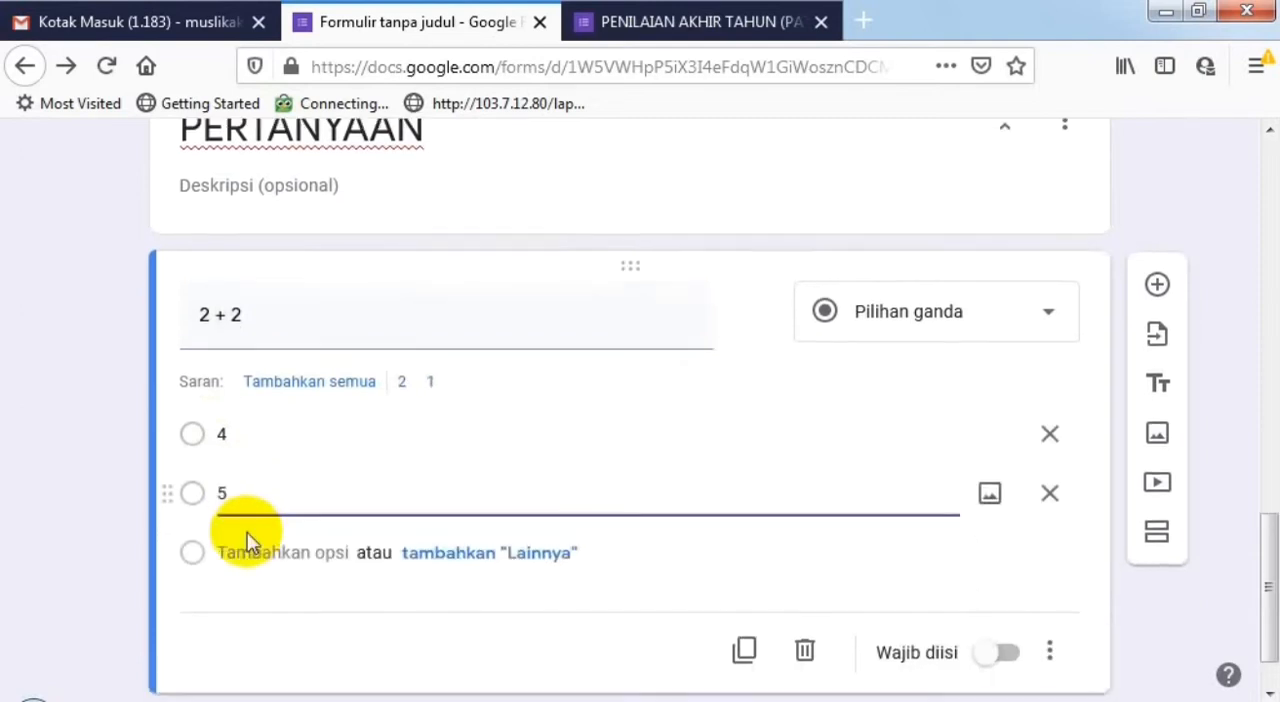
{"action": "left_click", "coordinate": [257, 486]}
{"action": "type", "text": "6"}
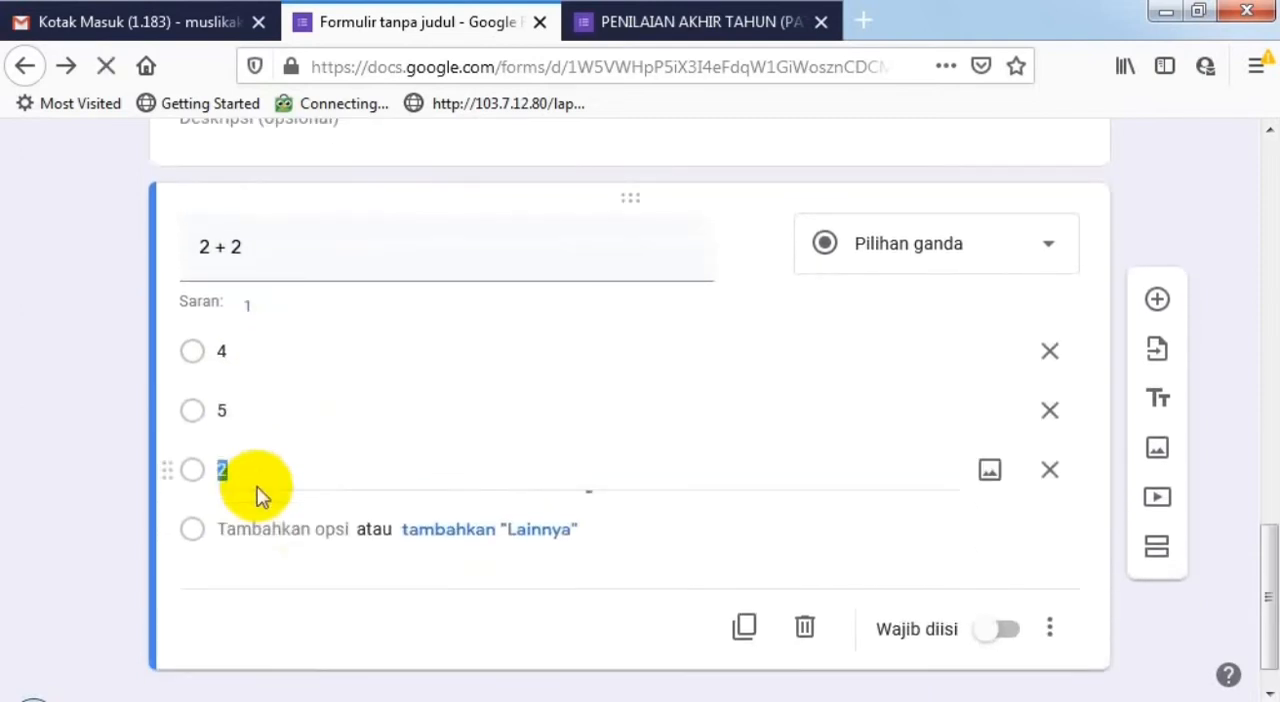
{"action": "left_click", "coordinate": [243, 531]}
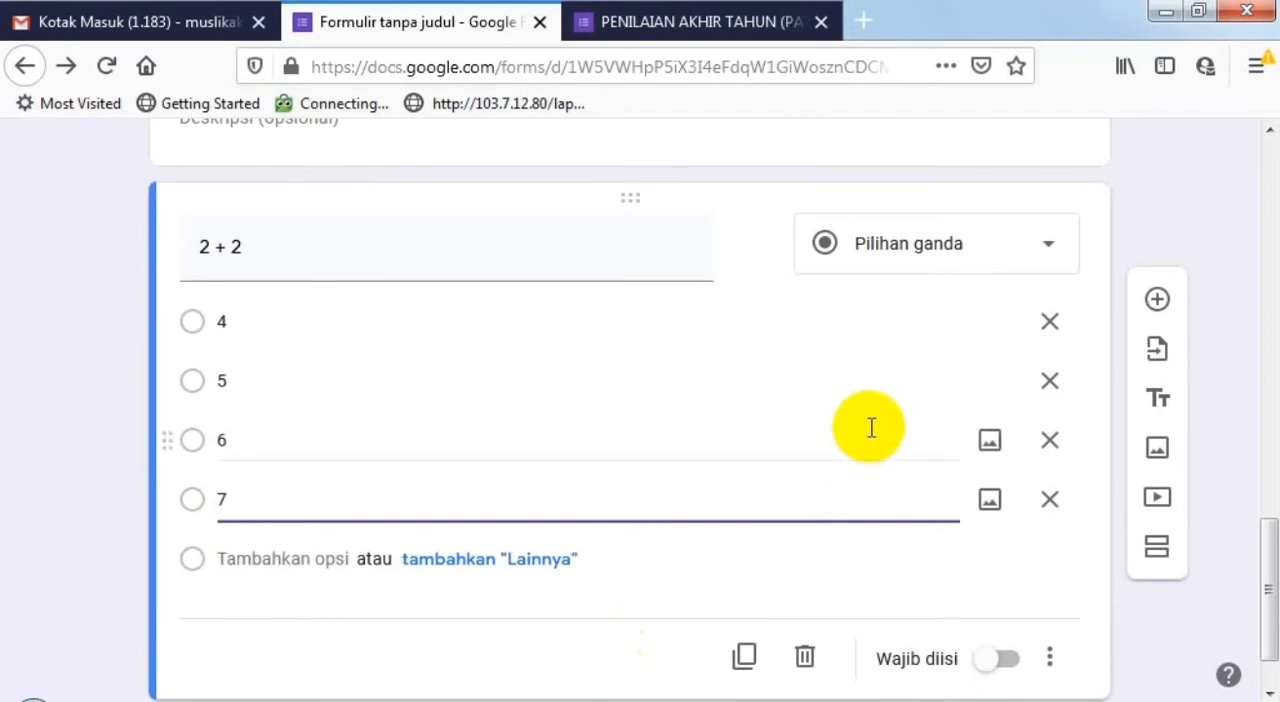
- Make the form a quiz in its settings, review the grade release and respondent options, and save
{"action": "scroll", "coordinate": [872, 428], "scroll_direction": "up", "scroll_amount": 15}
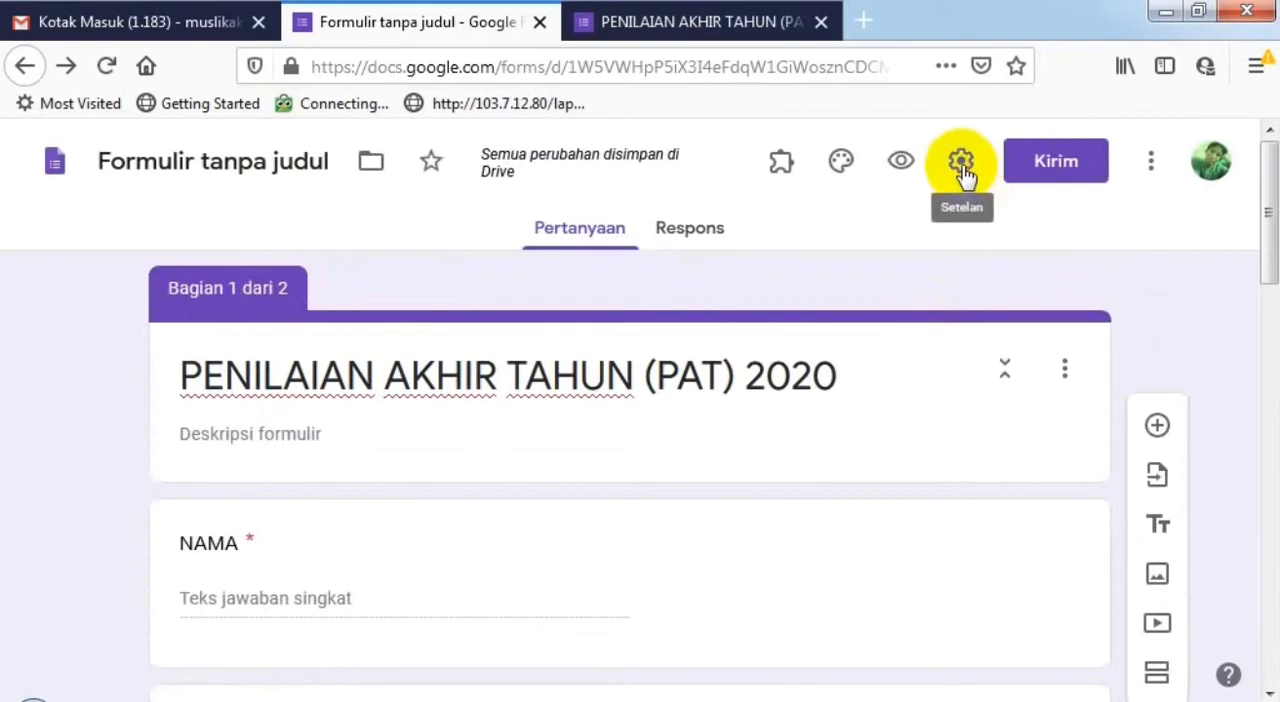
{"action": "left_click", "coordinate": [963, 170]}
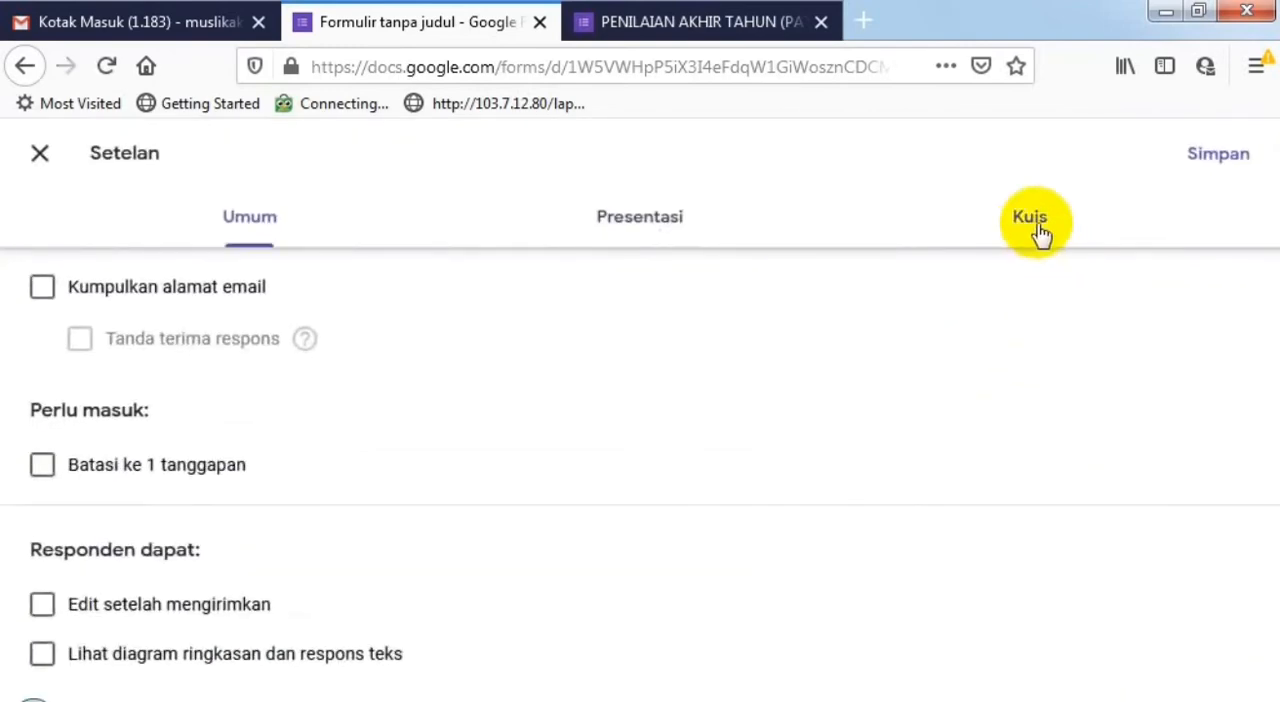
{"action": "left_click", "coordinate": [1033, 222]}
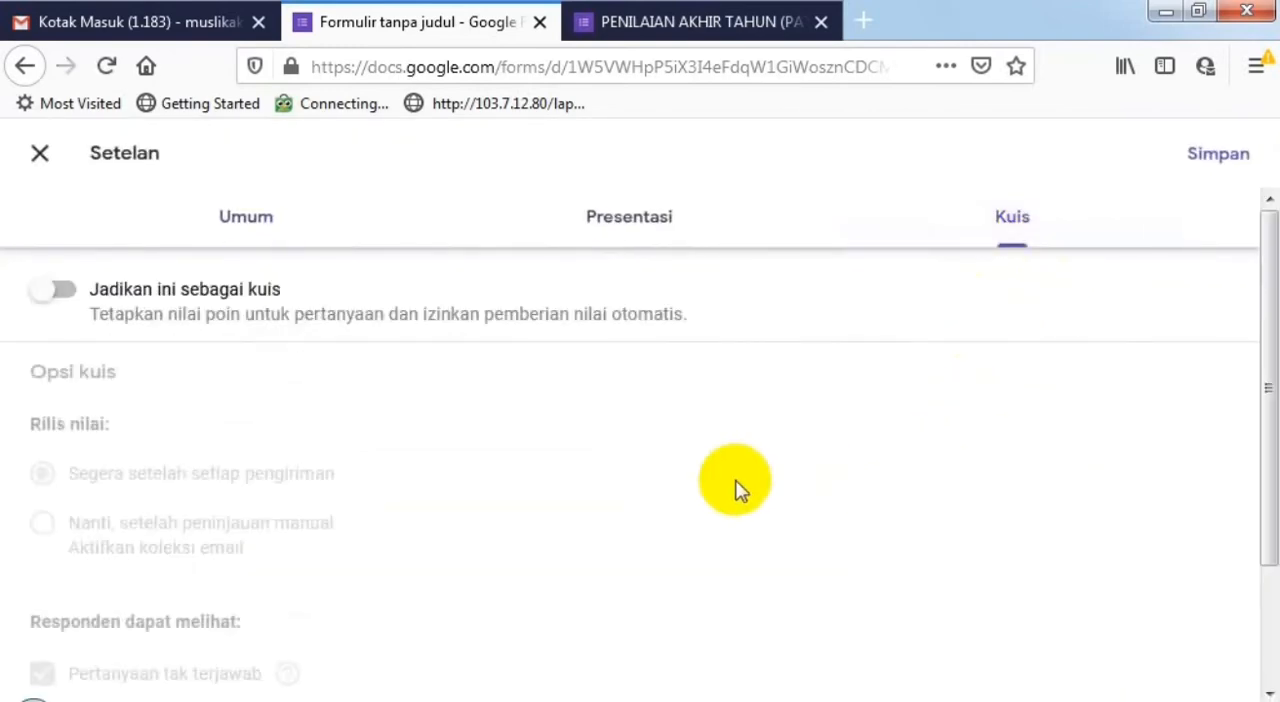
{"action": "scroll", "coordinate": [709, 482], "scroll_direction": "down", "scroll_amount": 2}
{"action": "scroll", "coordinate": [123, 263], "scroll_direction": "up", "scroll_amount": 2}
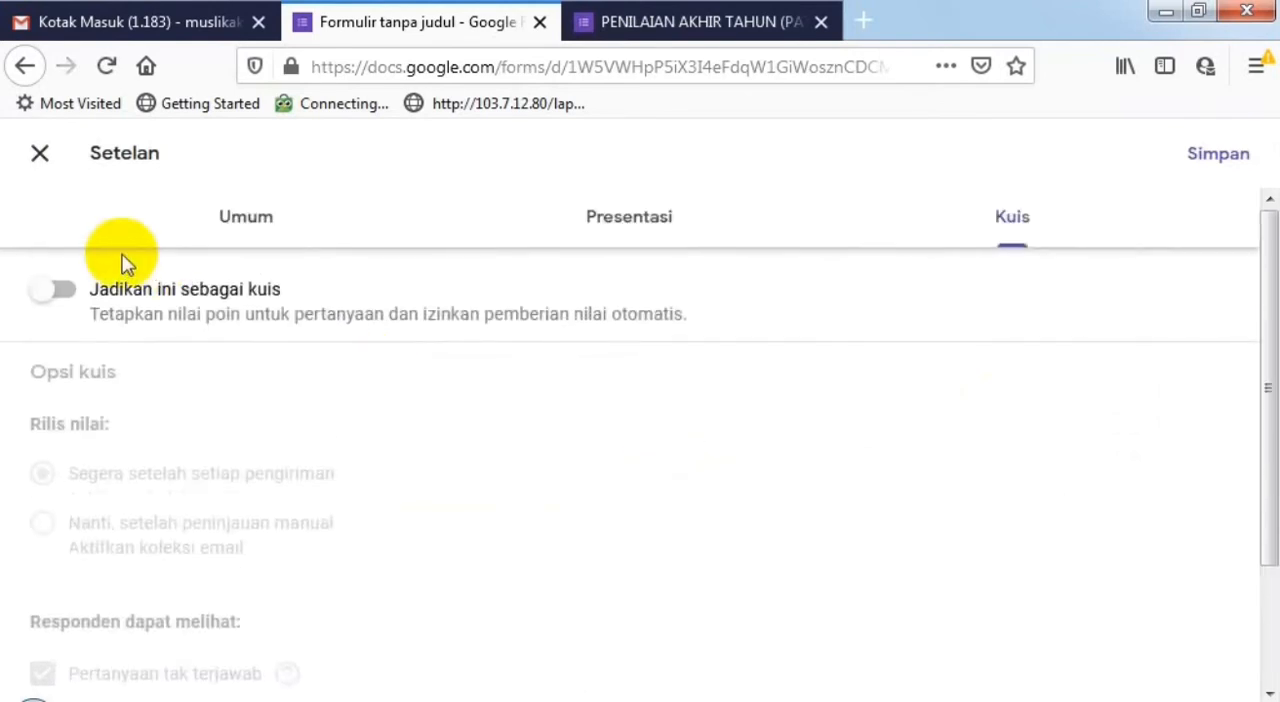
{"action": "left_click", "coordinate": [70, 292]}
{"action": "scroll", "coordinate": [571, 391], "scroll_direction": "down", "scroll_amount": 3}
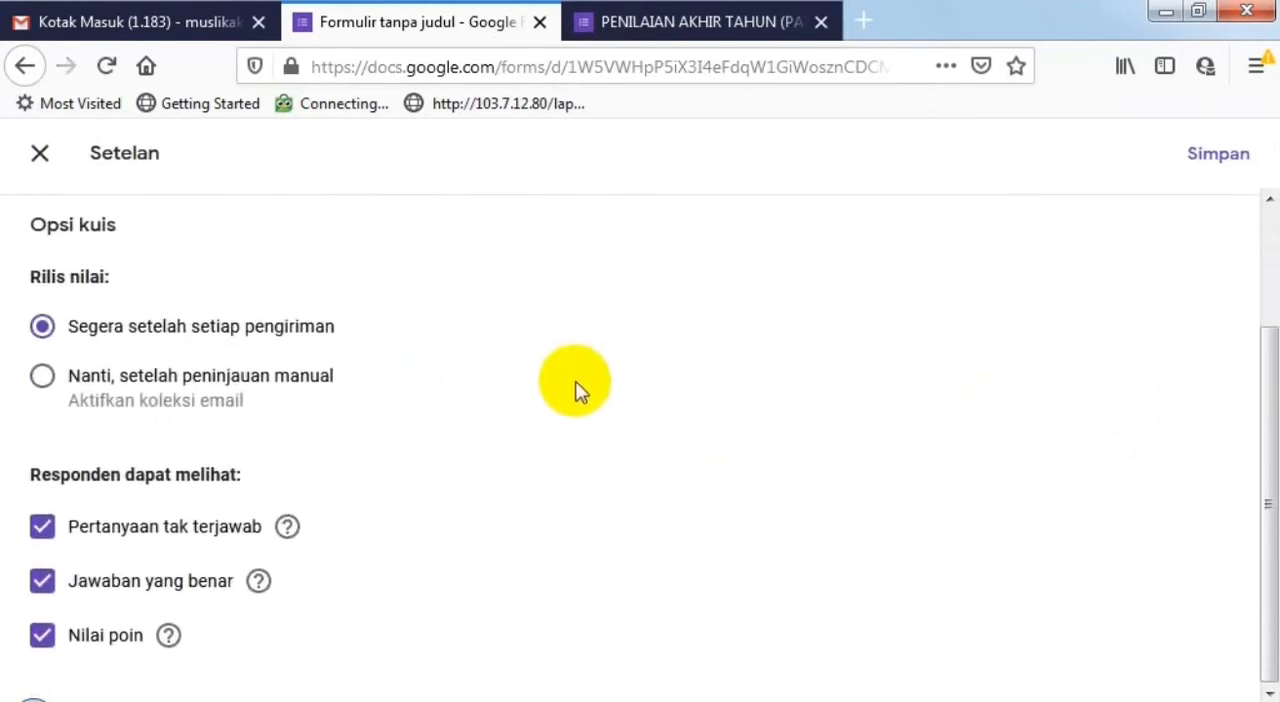
{"action": "scroll", "coordinate": [404, 349], "scroll_direction": "up", "scroll_amount": 1}
{"action": "scroll", "coordinate": [405, 357], "scroll_direction": "up", "scroll_amount": 2}
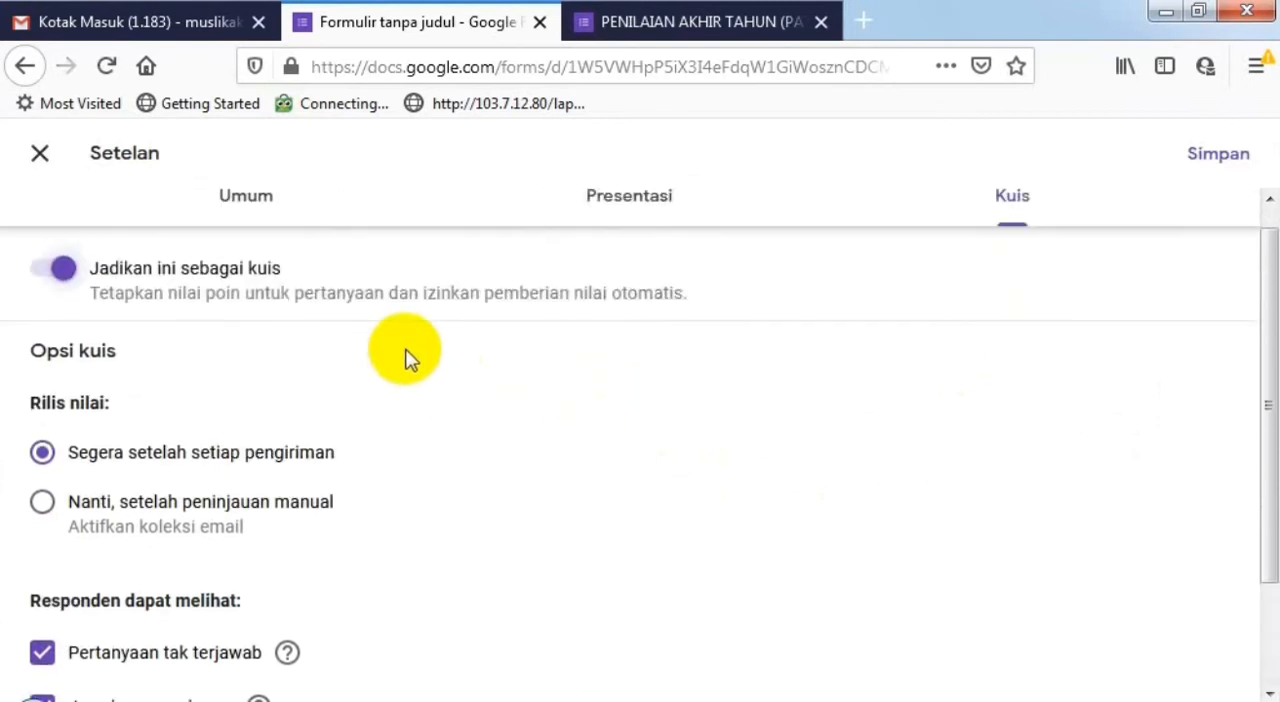
{"action": "scroll", "coordinate": [463, 414], "scroll_direction": "down", "scroll_amount": 3}
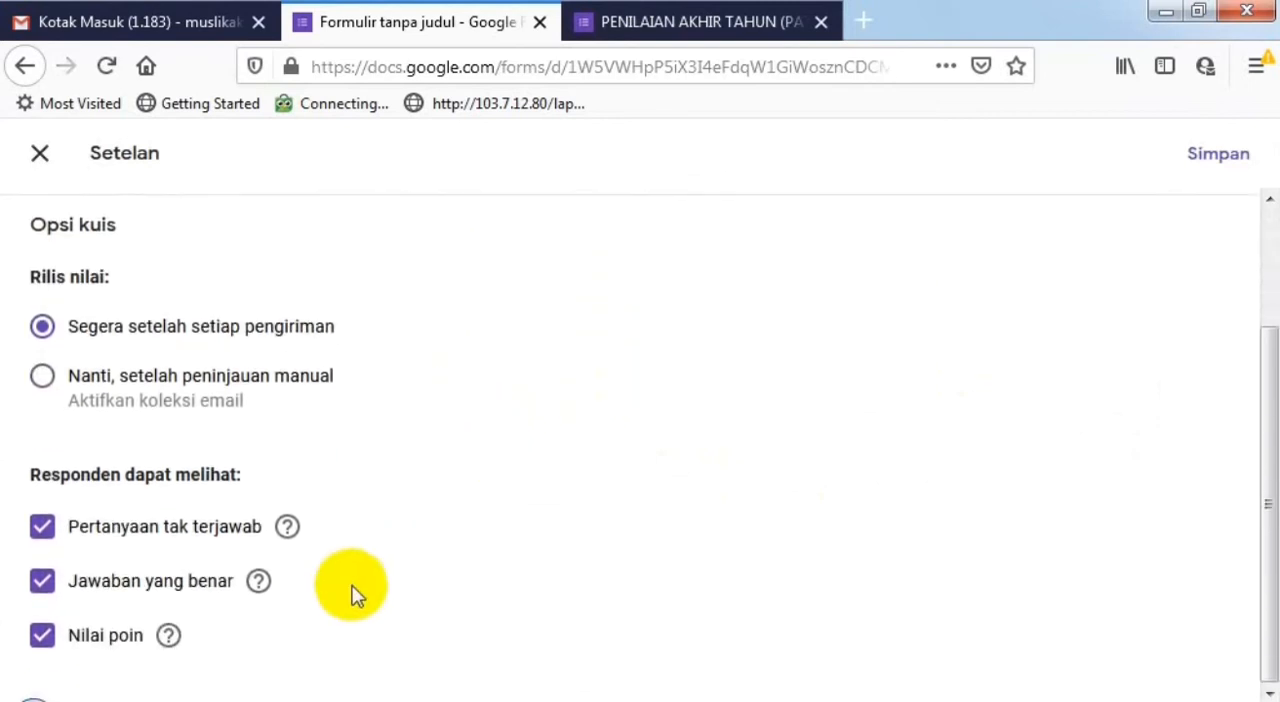
{"action": "scroll", "coordinate": [414, 451], "scroll_direction": "up", "scroll_amount": 3}
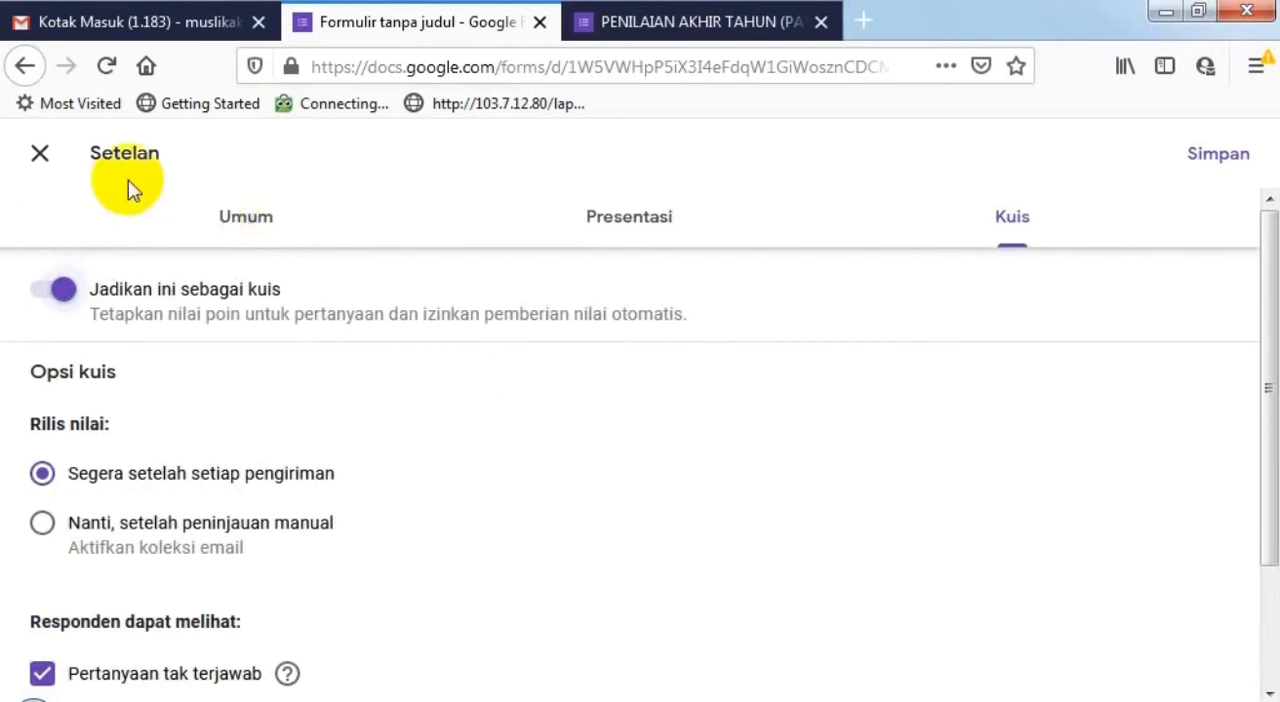
{"action": "left_click", "coordinate": [1216, 160]}
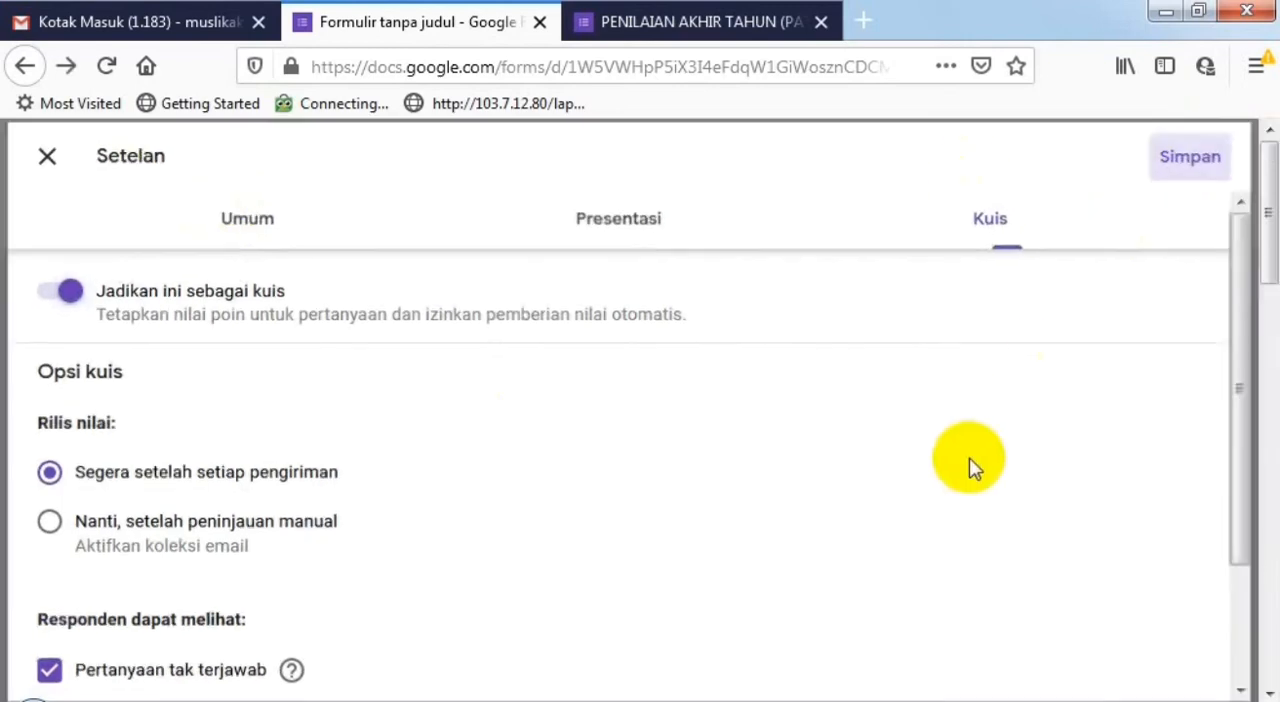
- Set the answer key of the 2 + 2 question to option 4, worth 1 point
{"action": "scroll", "coordinate": [725, 488], "scroll_direction": "down", "scroll_amount": 5}
{"action": "scroll", "coordinate": [723, 485], "scroll_direction": "down", "scroll_amount": 10}
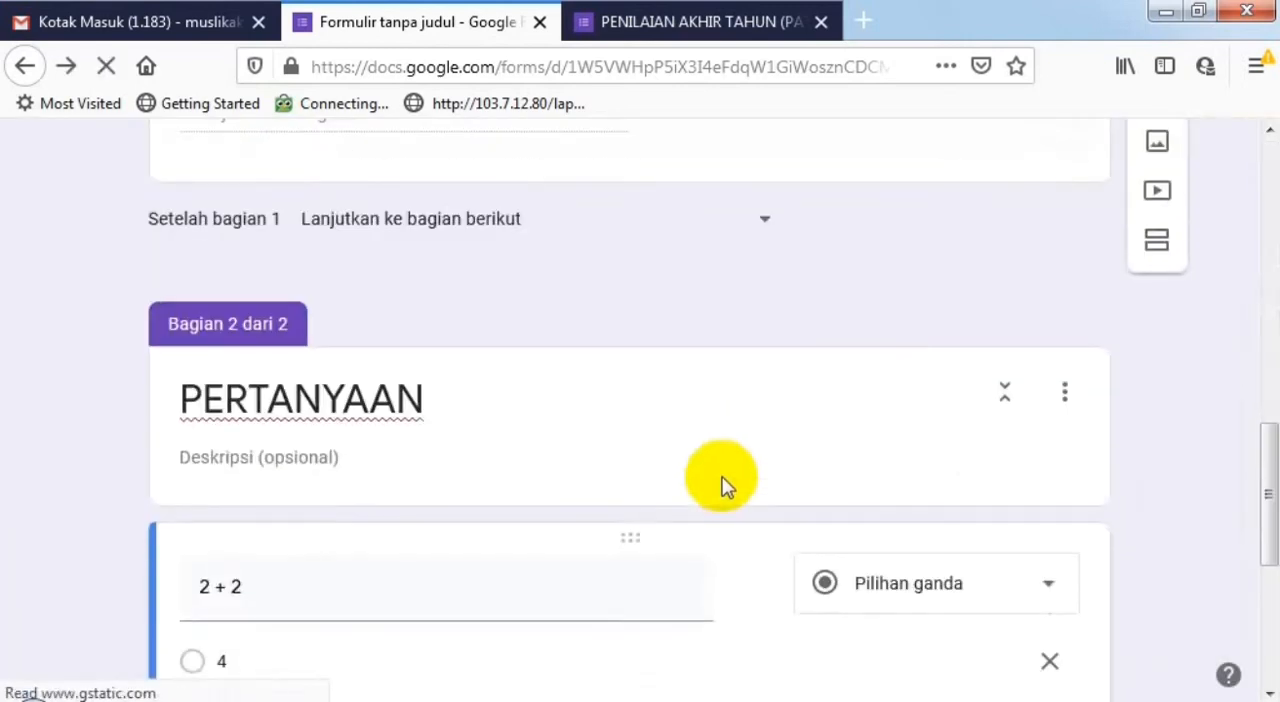
{"action": "left_click", "coordinate": [260, 588]}
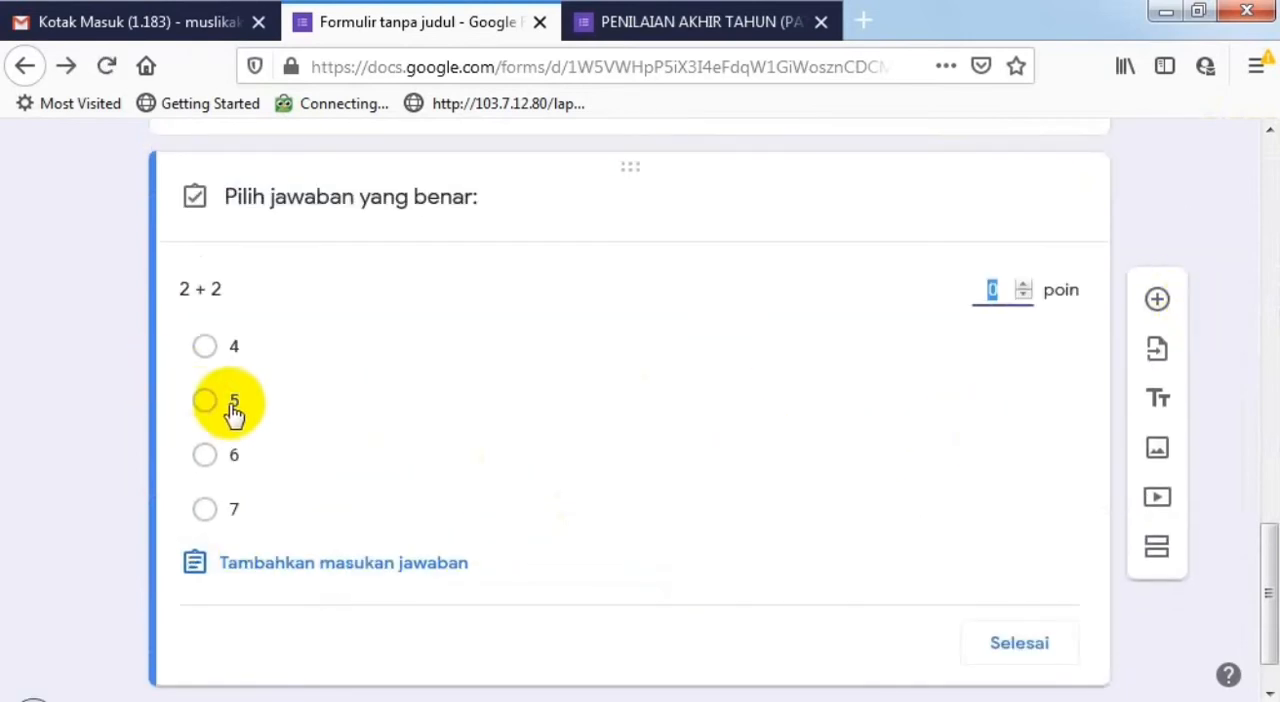
{"action": "left_click", "coordinate": [205, 347]}
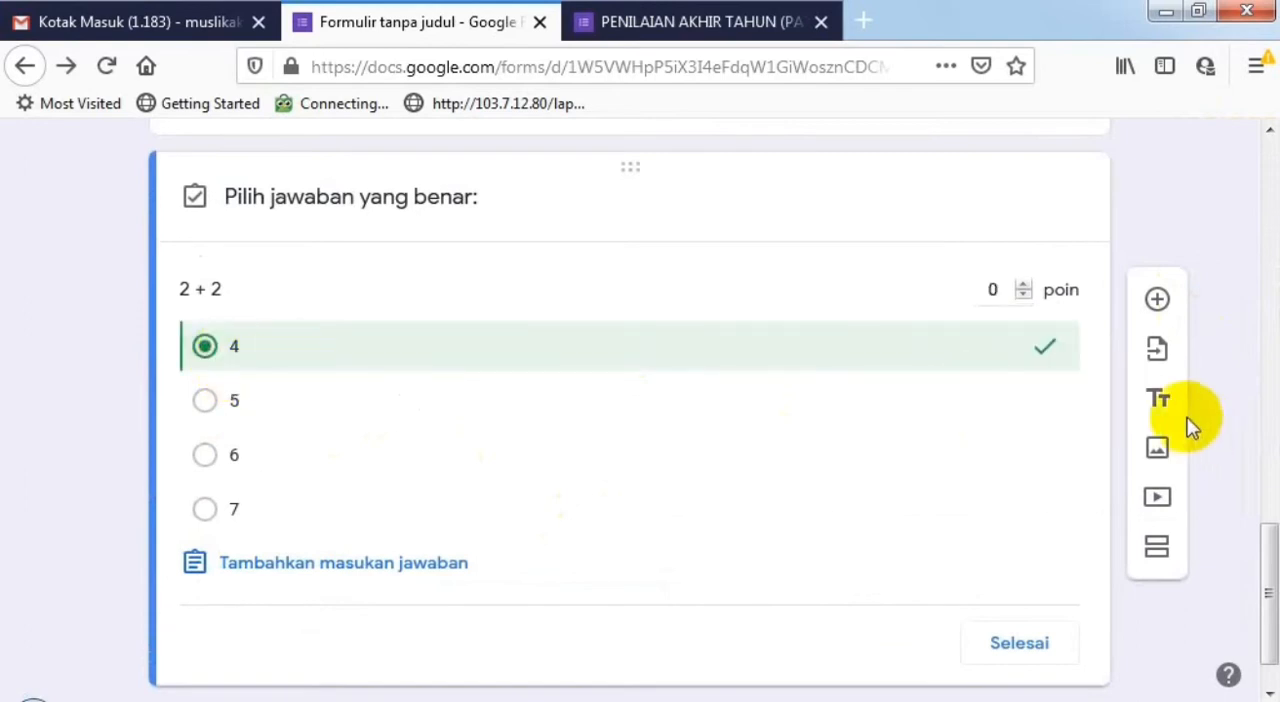
{"action": "left_click", "coordinate": [1024, 287]}
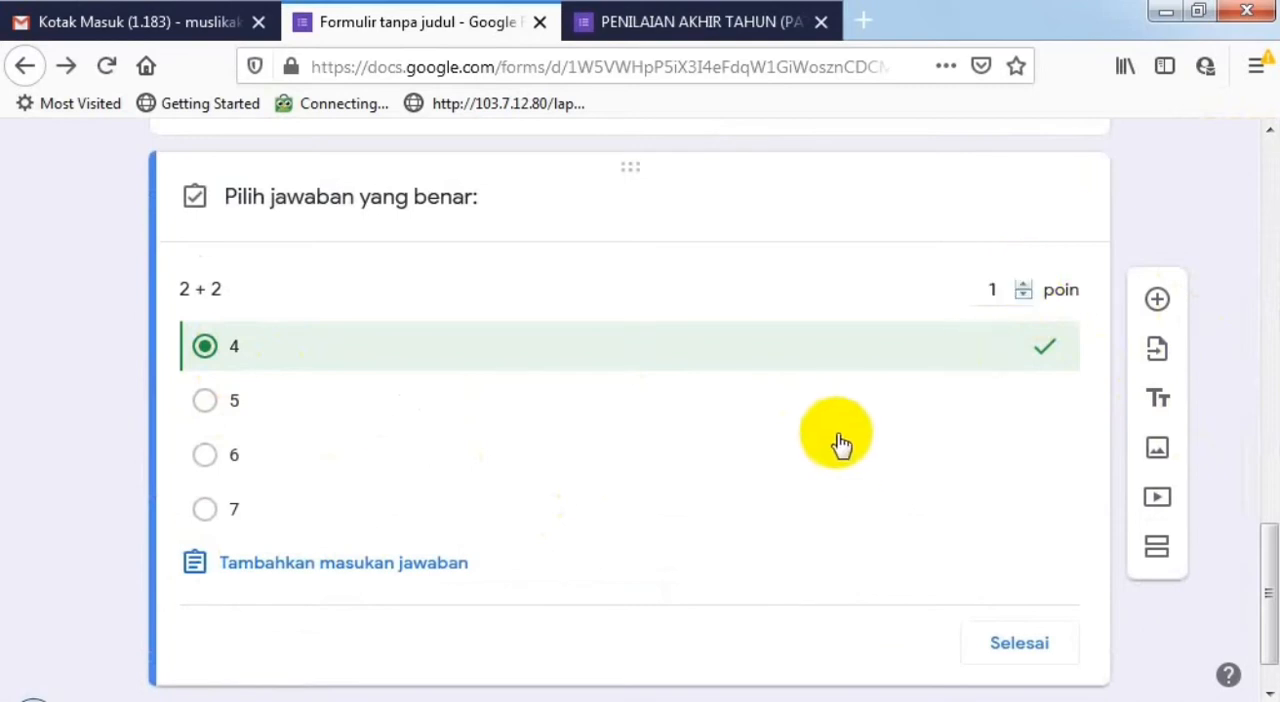
{"action": "scroll", "coordinate": [838, 442], "scroll_direction": "down", "scroll_amount": 1}
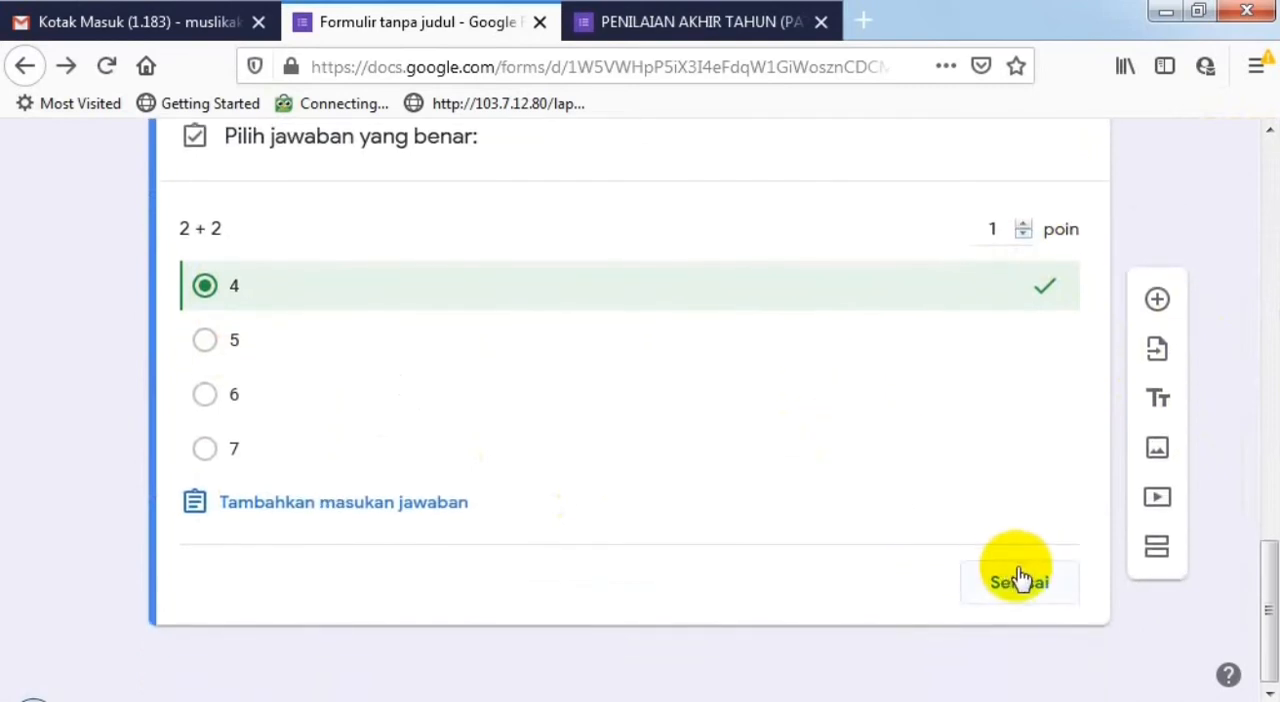
{"action": "left_click", "coordinate": [1020, 584]}
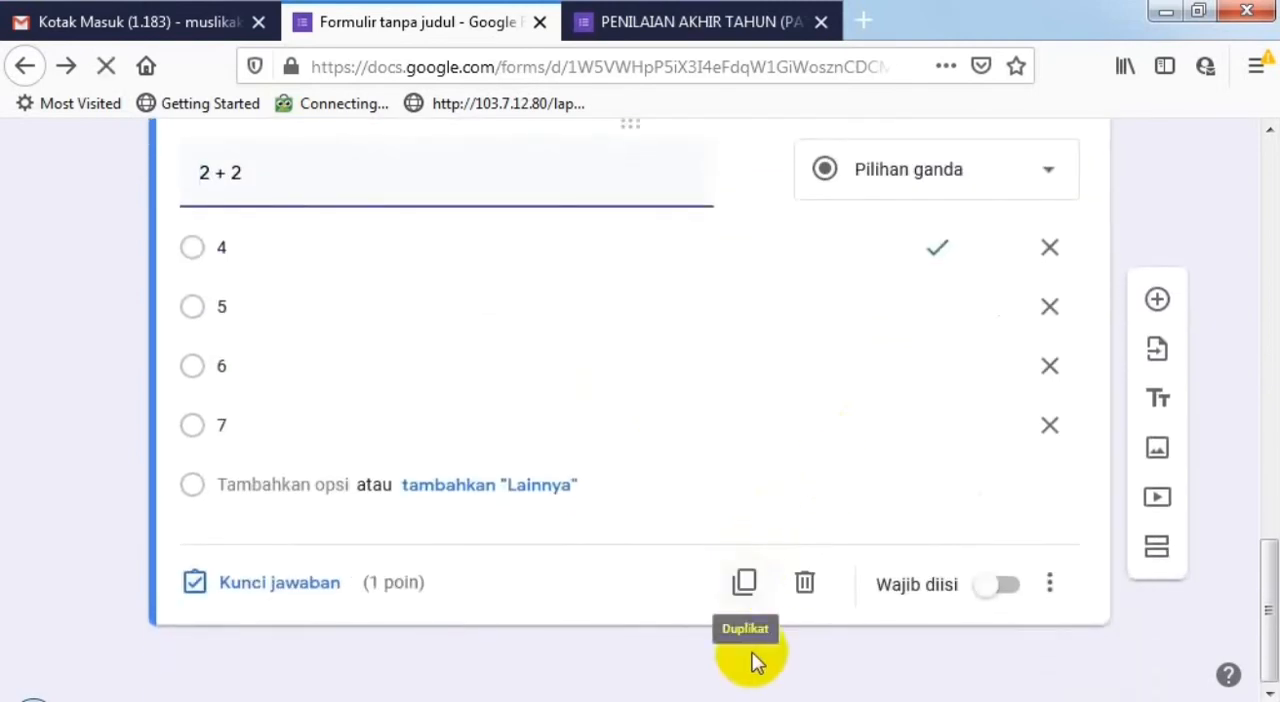
- Duplicate the 2 + 2 question and change the copy's question text to 5+8
{"action": "left_click", "coordinate": [748, 584]}
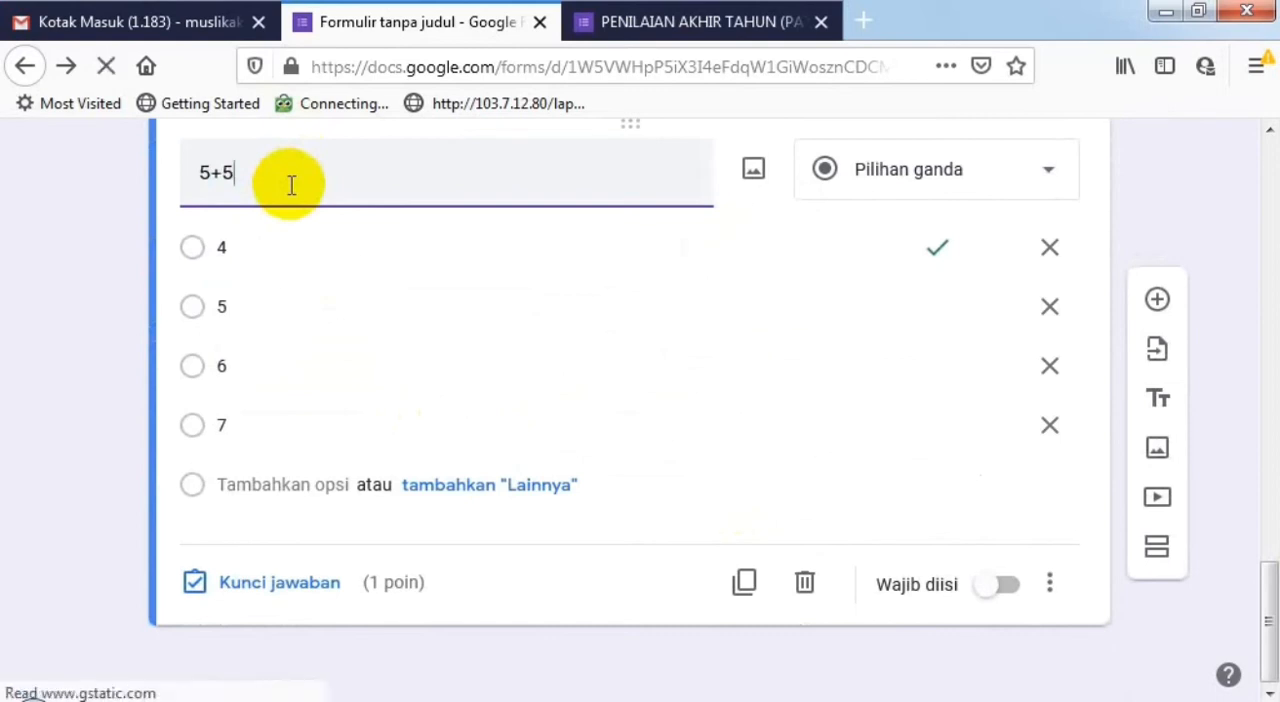
{"action": "key", "text": "BackSpace"}
{"action": "type", "text": "8"}
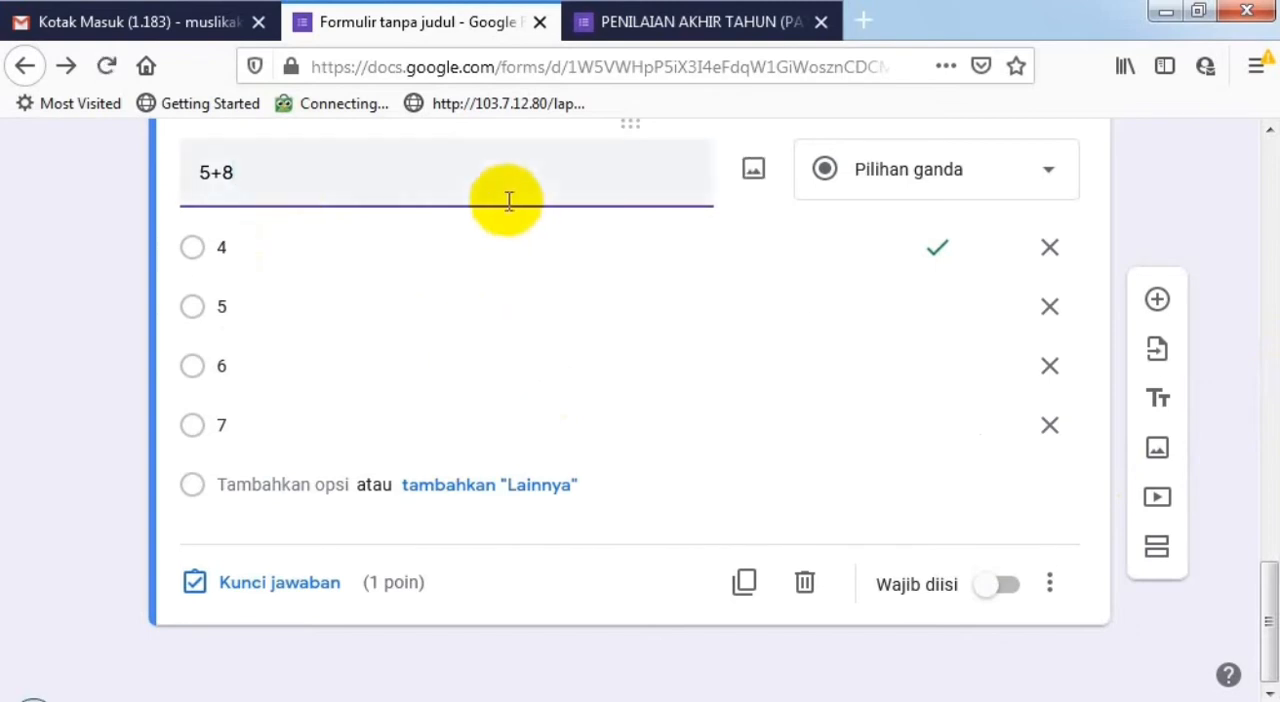
- Review the questions in the PERTANYAAN section and the answer options of the duplicated question
{"action": "scroll", "coordinate": [554, 246], "scroll_direction": "up", "scroll_amount": 5}
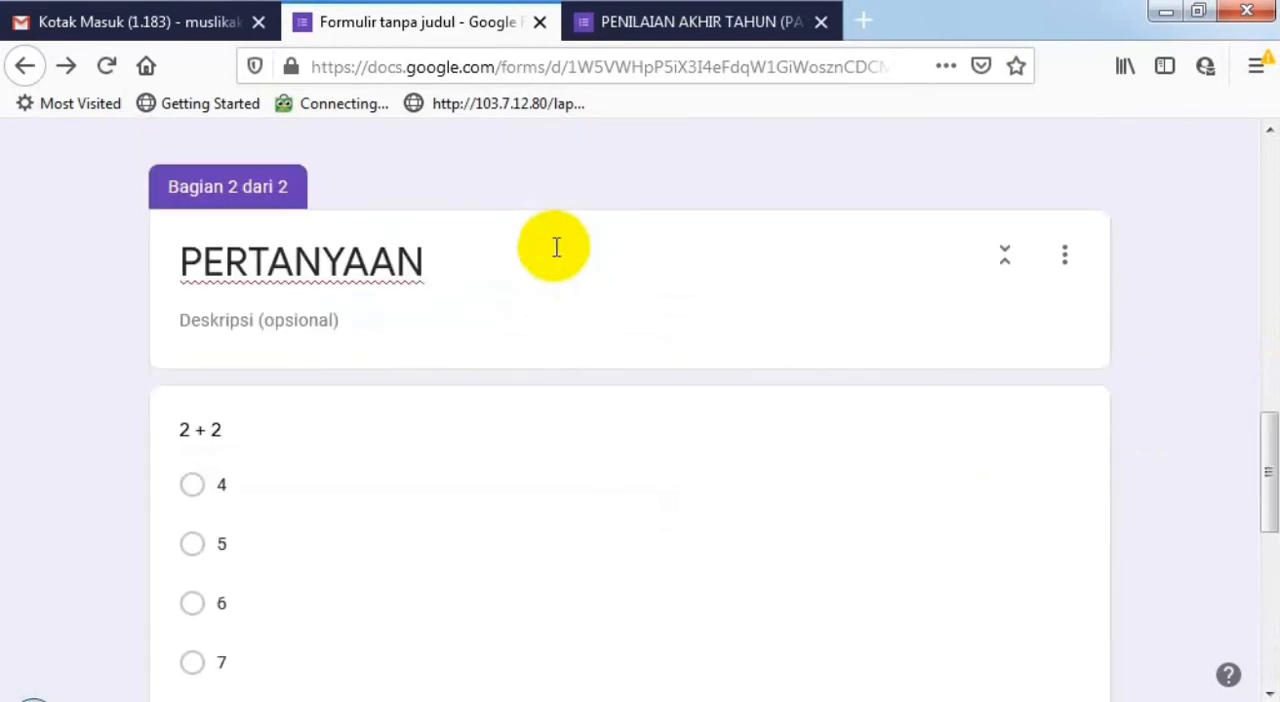
{"action": "scroll", "coordinate": [424, 411], "scroll_direction": "up", "scroll_amount": 2}
{"action": "scroll", "coordinate": [424, 411], "scroll_direction": "down", "scroll_amount": 7}
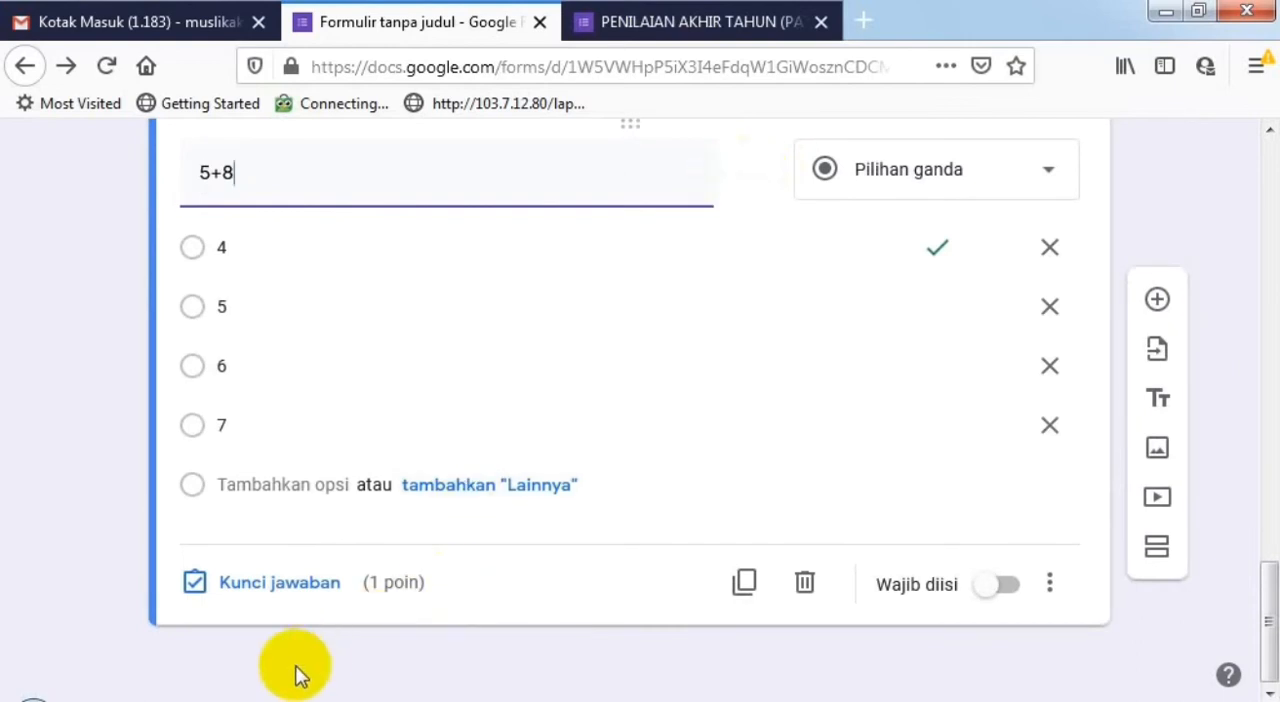
{"action": "mouse_move", "coordinate": [757, 168]}
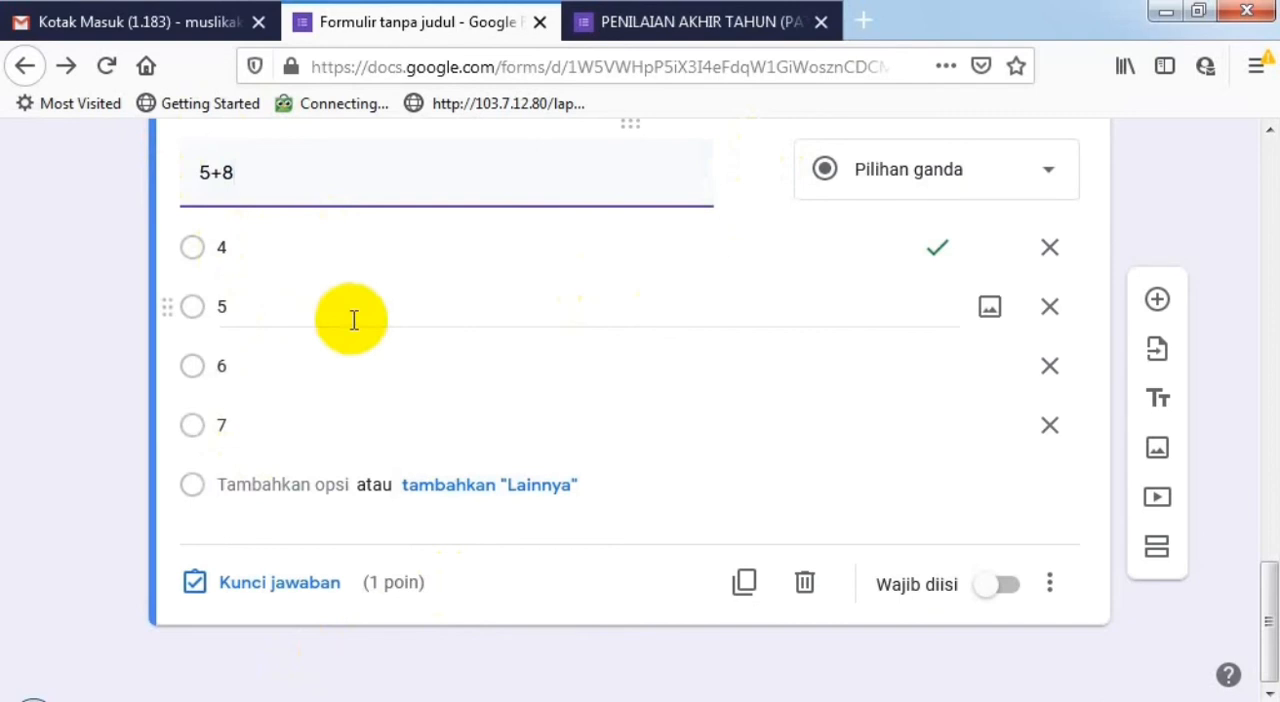
{"action": "scroll", "coordinate": [480, 335], "scroll_direction": "up", "scroll_amount": 2}
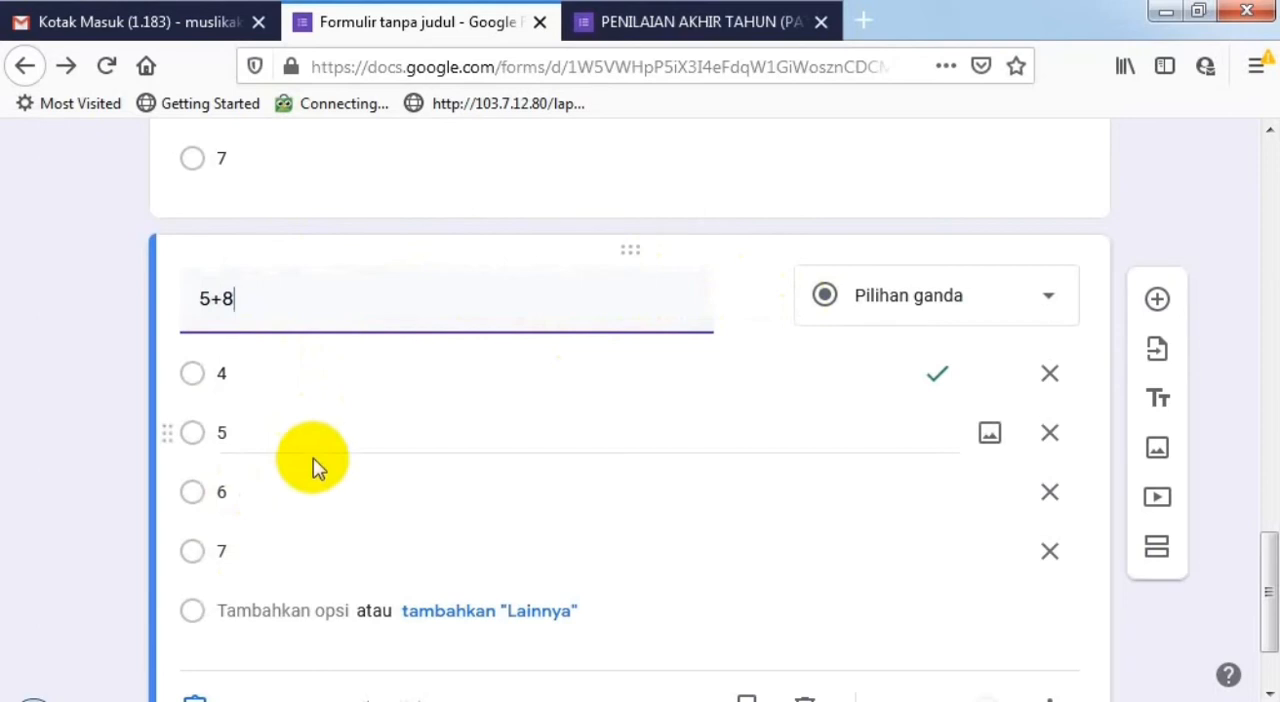
{"action": "scroll", "coordinate": [567, 424], "scroll_direction": "down", "scroll_amount": 1}
{"action": "scroll", "coordinate": [567, 424], "scroll_direction": "down", "scroll_amount": 1}
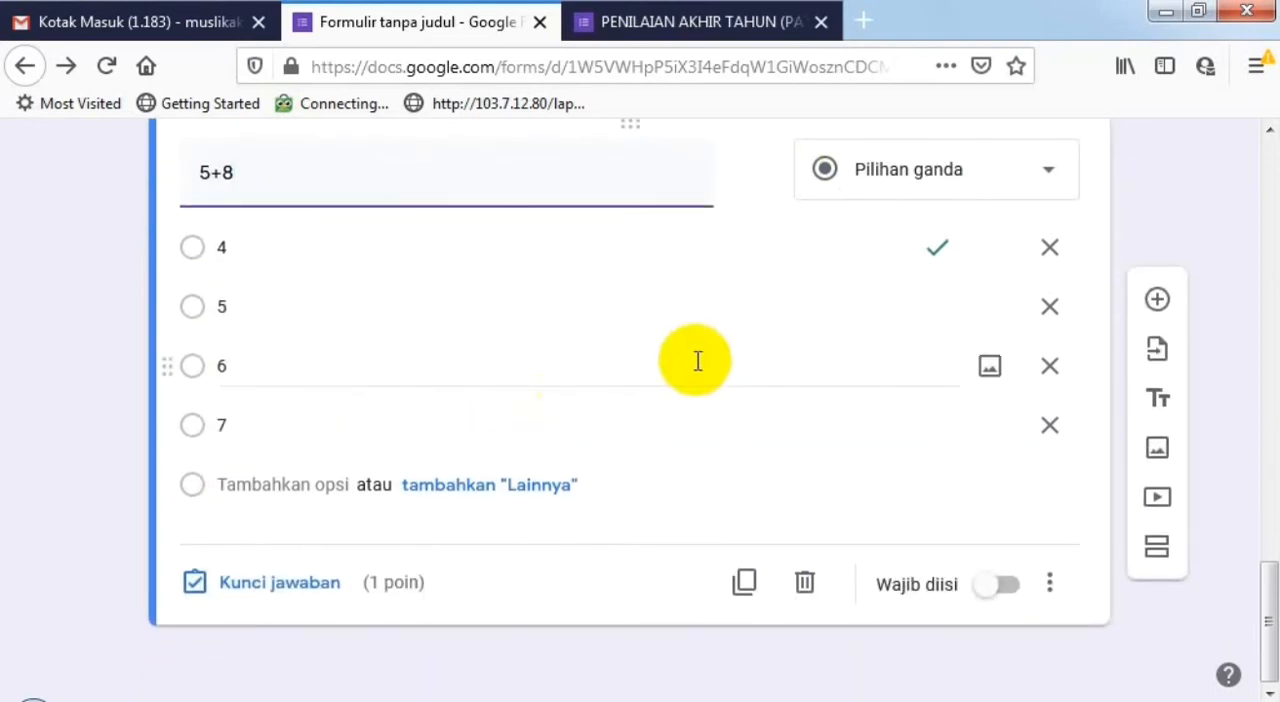
- Open the G Suite Marketplace of form add-ons from the form editor
{"action": "scroll", "coordinate": [697, 361], "scroll_direction": "up", "scroll_amount": 15}
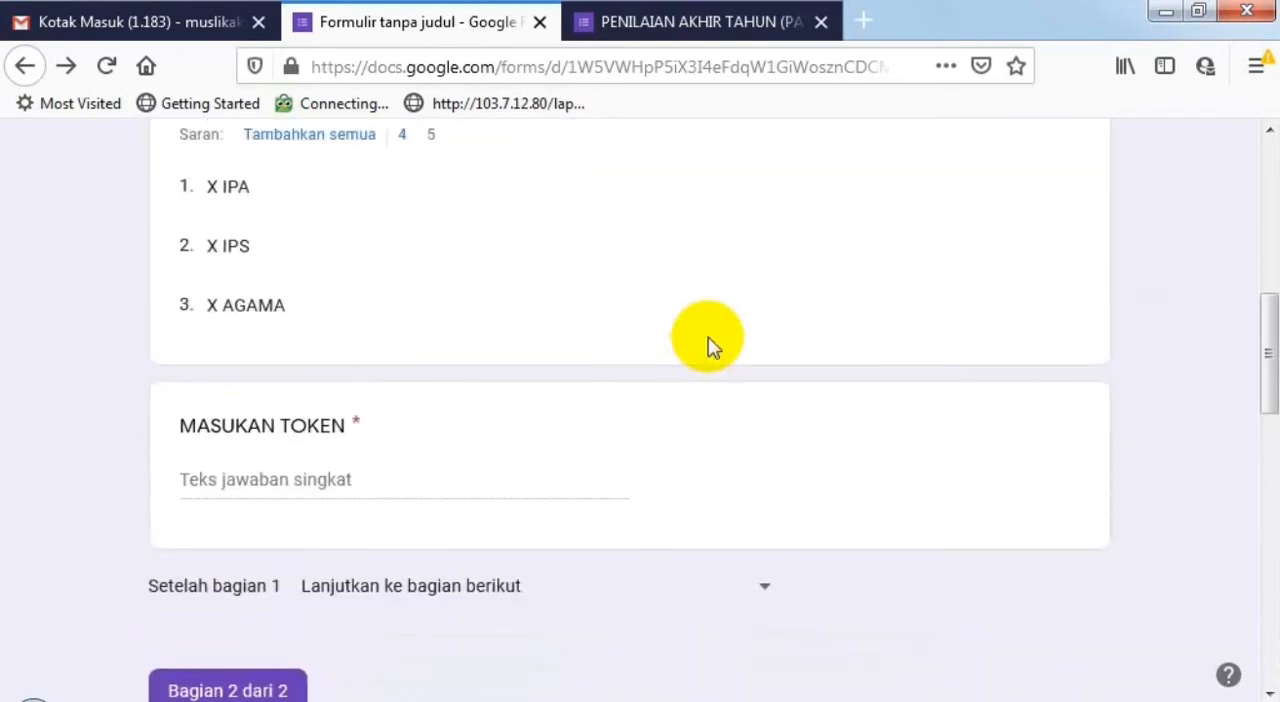
{"action": "scroll", "coordinate": [707, 345], "scroll_direction": "up", "scroll_amount": 3}
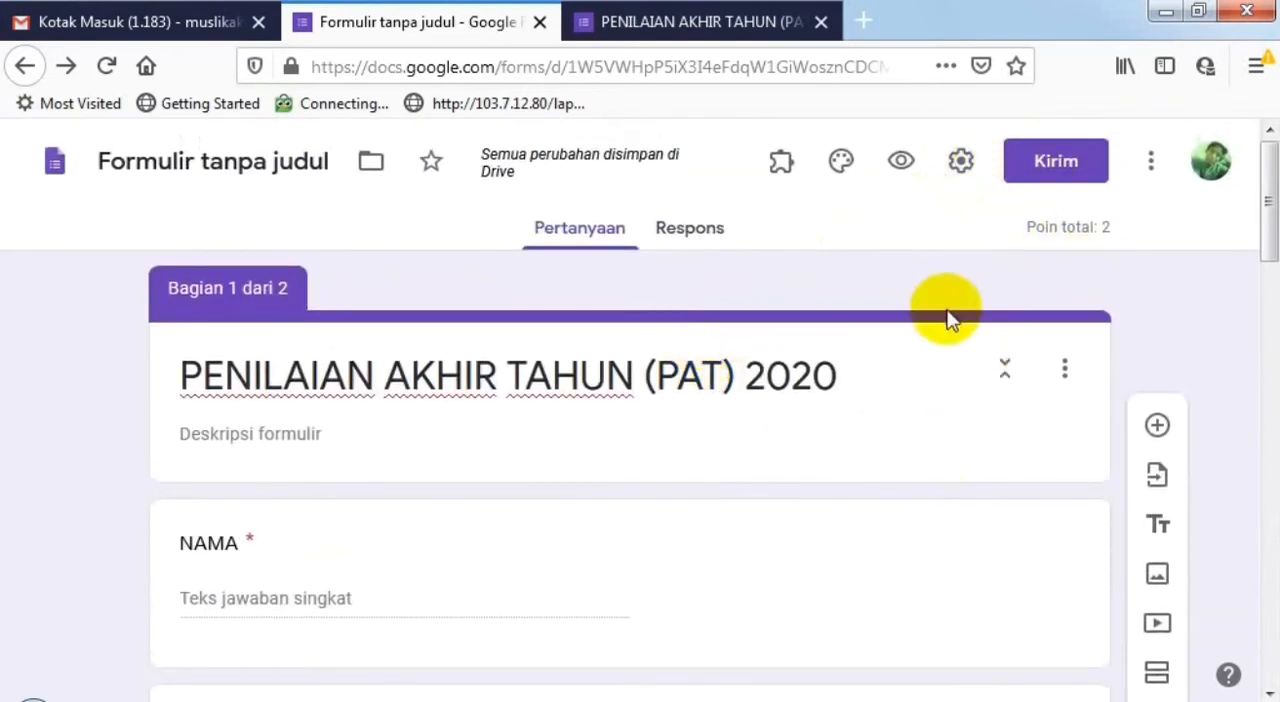
{"action": "left_click", "coordinate": [1153, 173]}
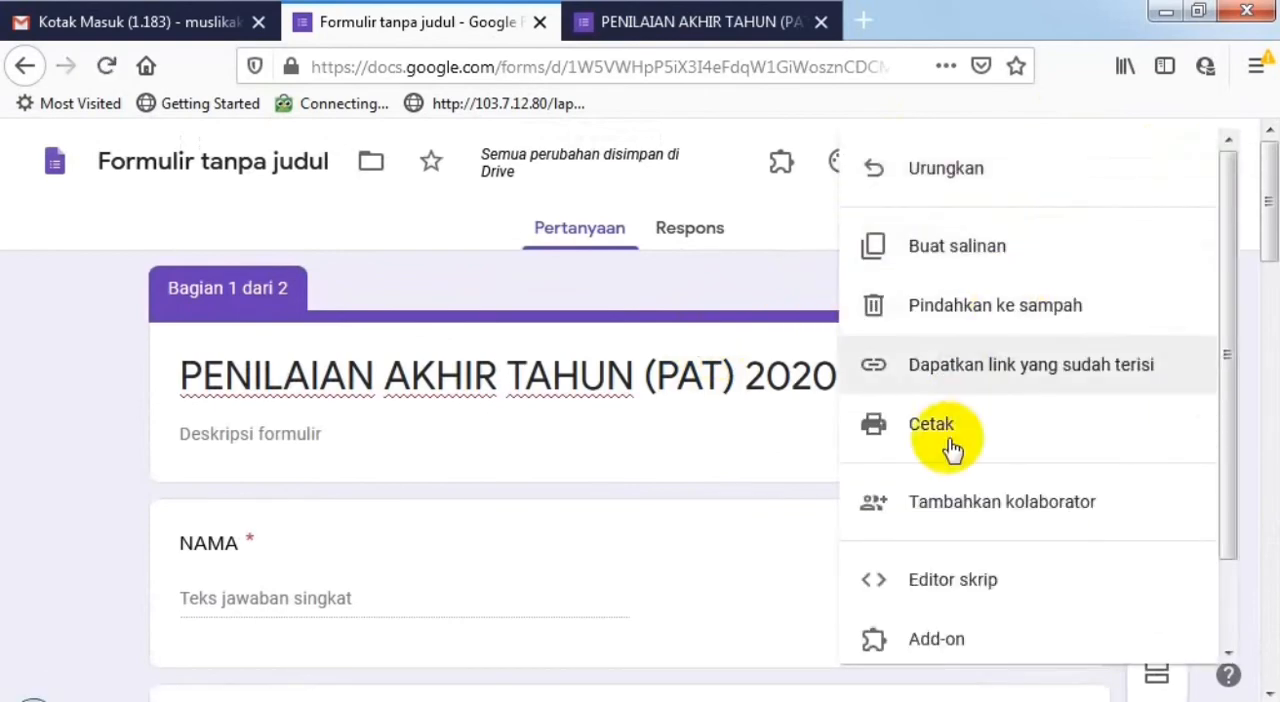
{"action": "left_click", "coordinate": [1036, 572]}
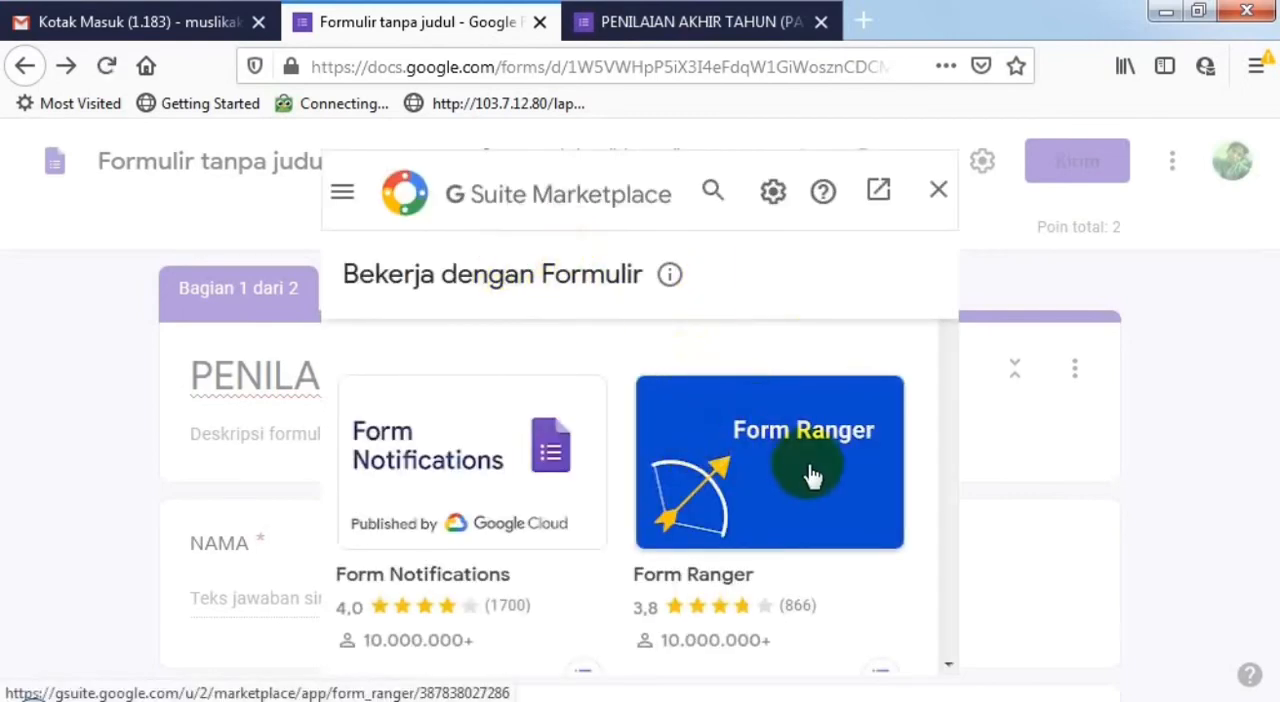
- Find the formLimiter add-on in the marketplace, start installing it and agree to continue to the permission request
{"action": "scroll", "coordinate": [815, 474], "scroll_direction": "down", "scroll_amount": 3}
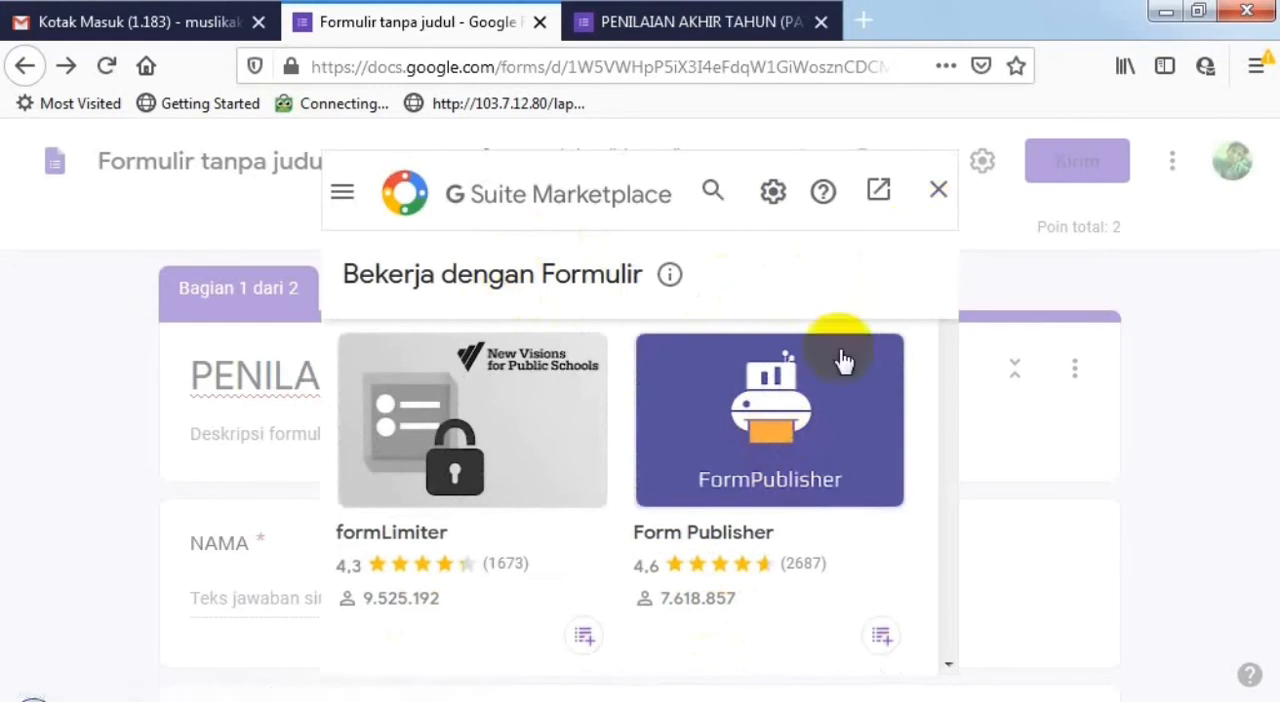
{"action": "scroll", "coordinate": [653, 480], "scroll_direction": "down", "scroll_amount": 1}
{"action": "scroll", "coordinate": [468, 462], "scroll_direction": "up", "scroll_amount": 3}
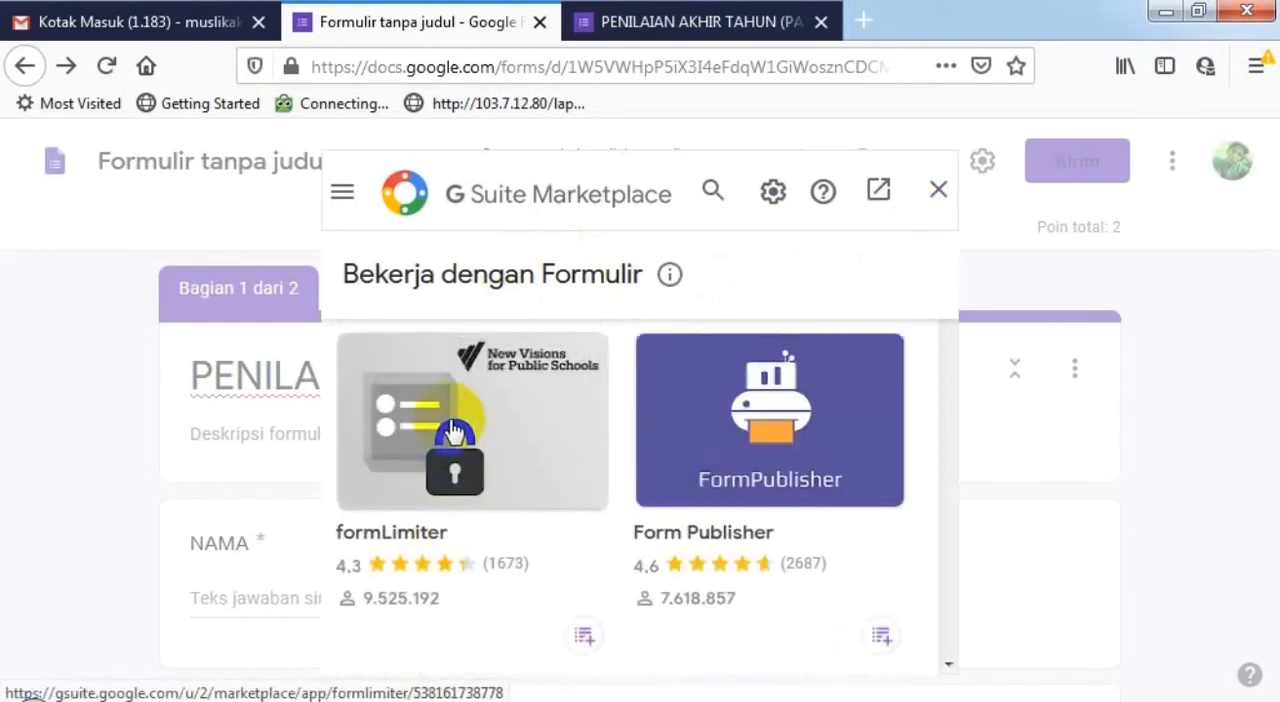
{"action": "left_click", "coordinate": [462, 432]}
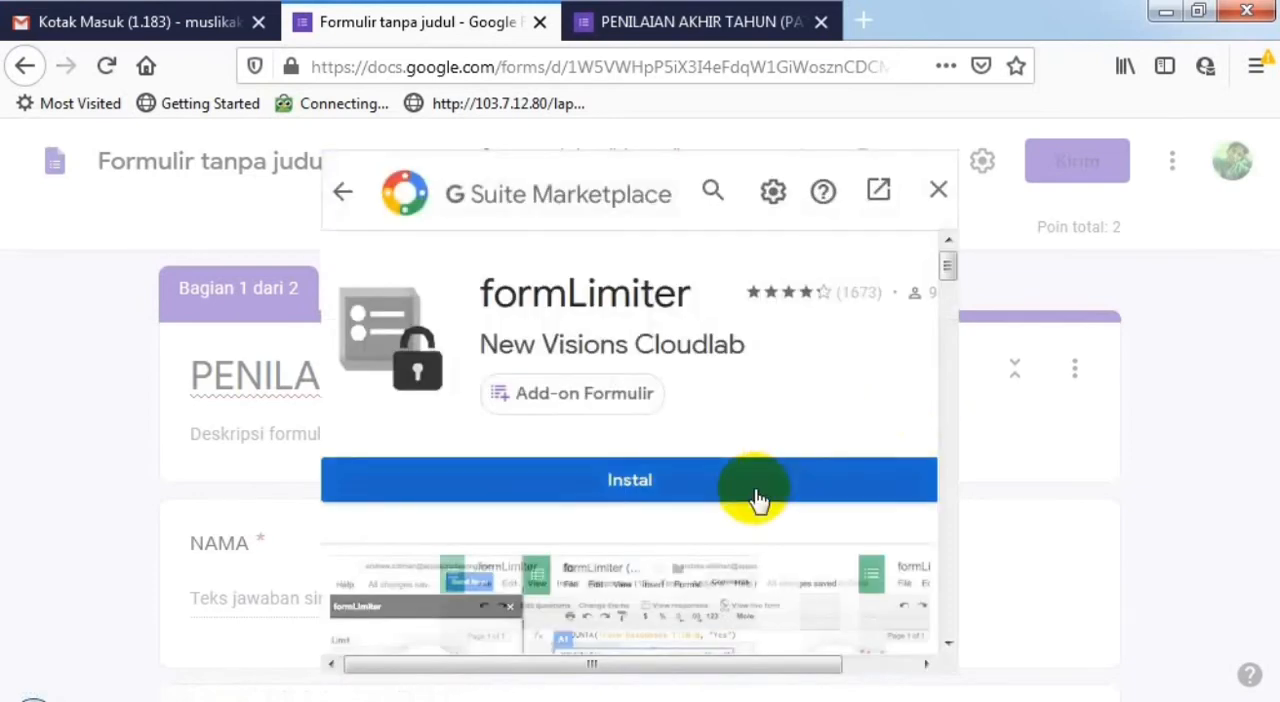
{"action": "left_click", "coordinate": [760, 490]}
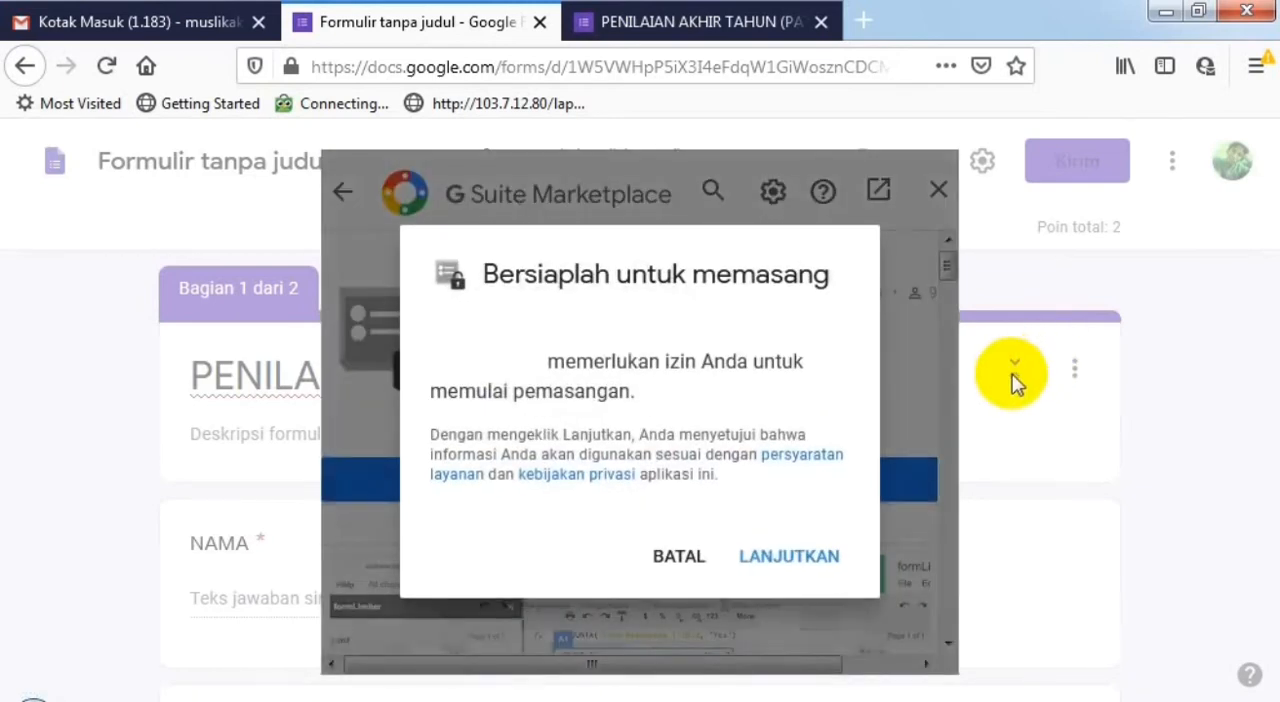
{"action": "left_click", "coordinate": [785, 560]}
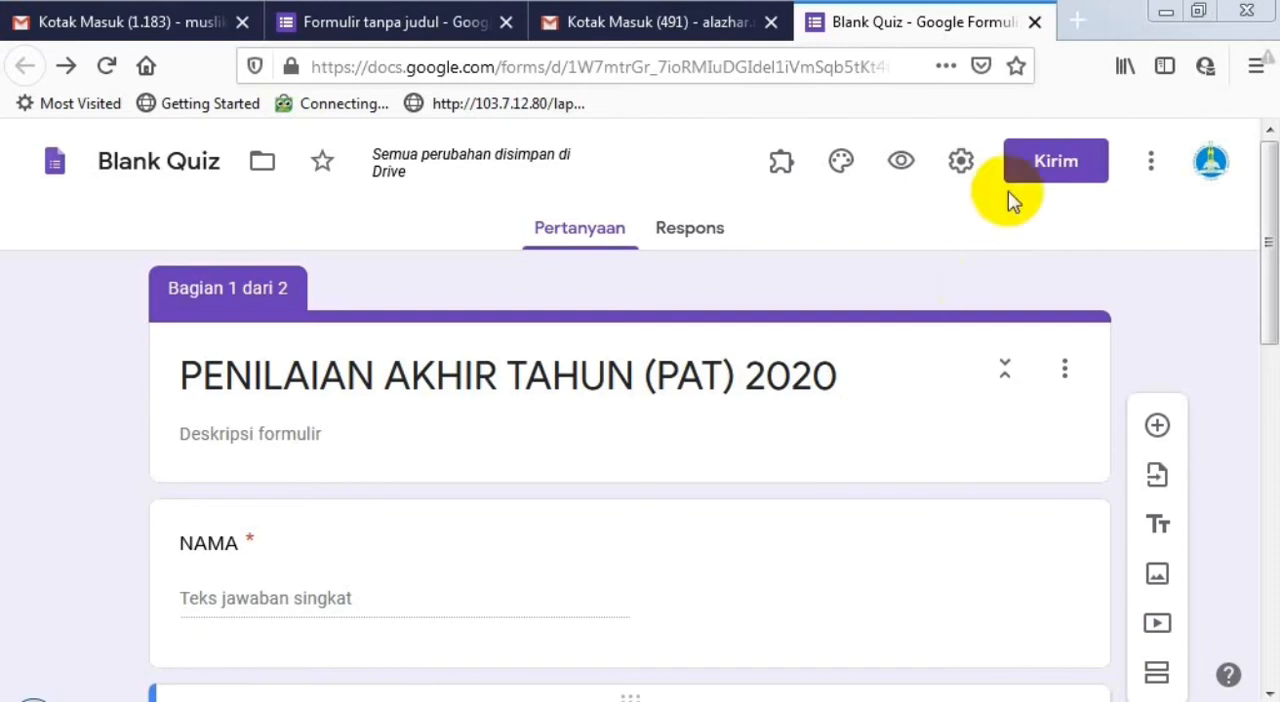
- On the Blank Quiz form, open the limit setup of the formLimiter add-on
{"action": "left_click", "coordinate": [1152, 162]}
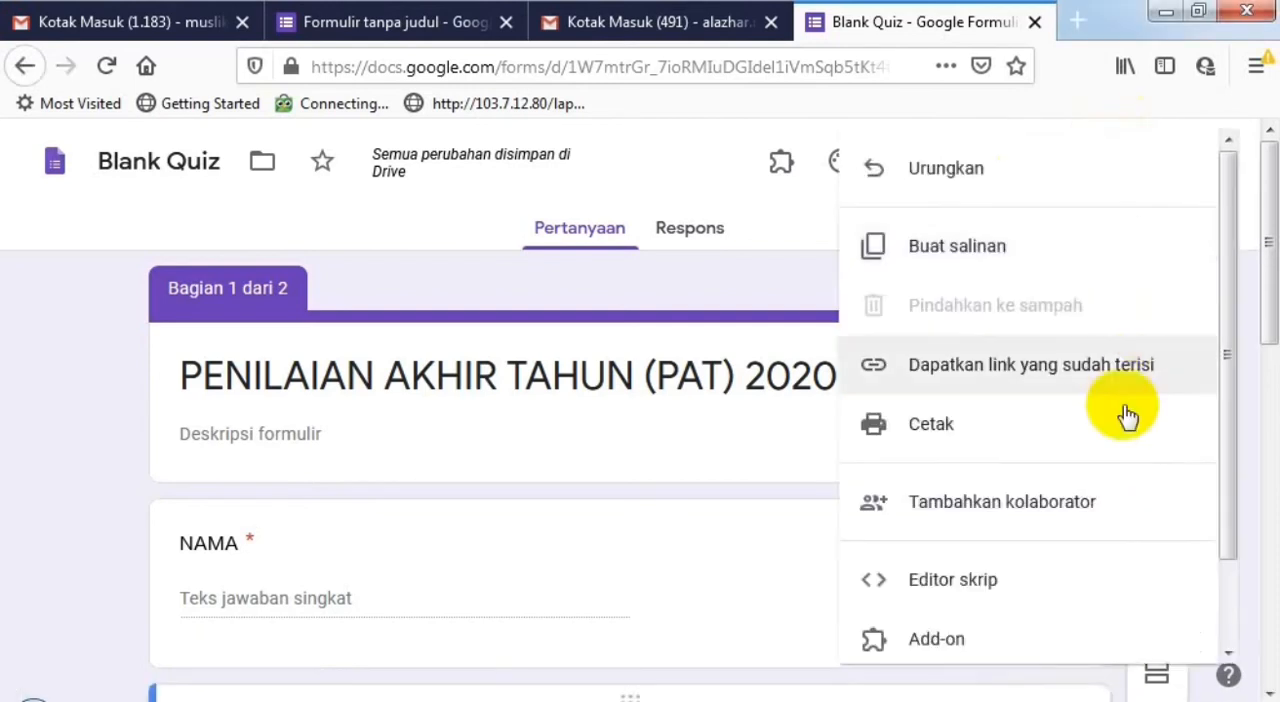
{"action": "left_click", "coordinate": [716, 144]}
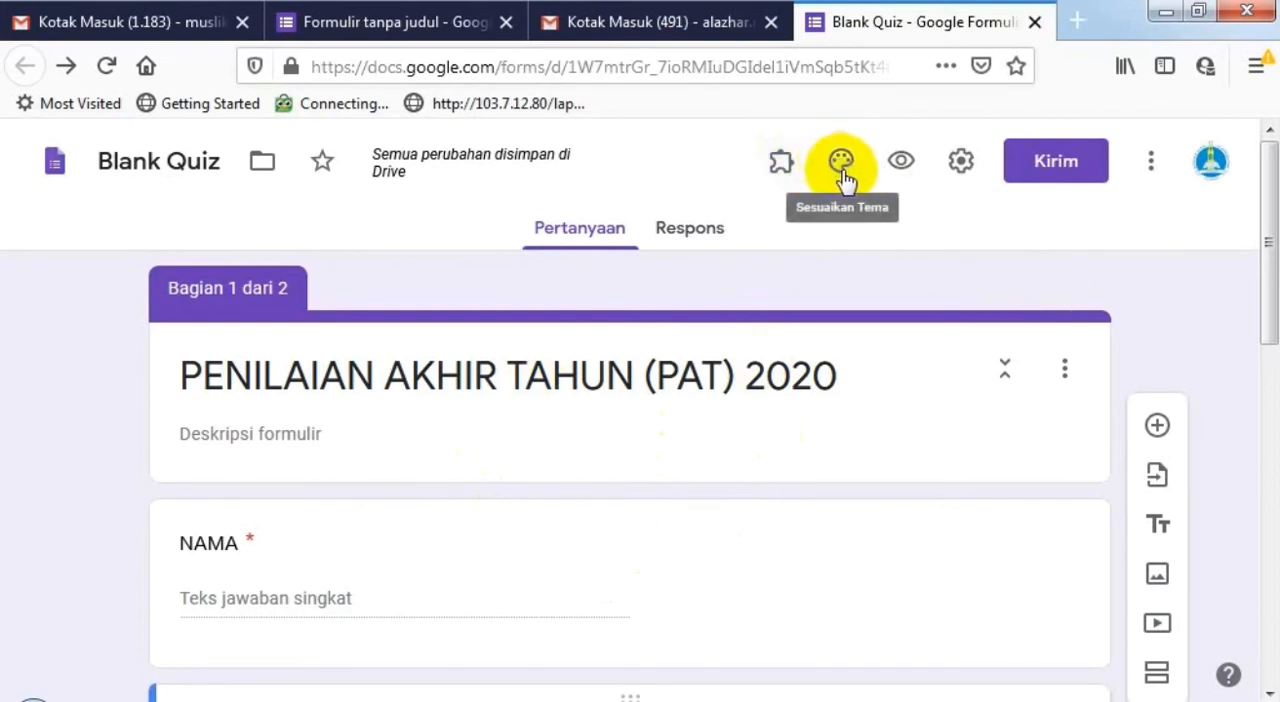
{"action": "left_click", "coordinate": [783, 170]}
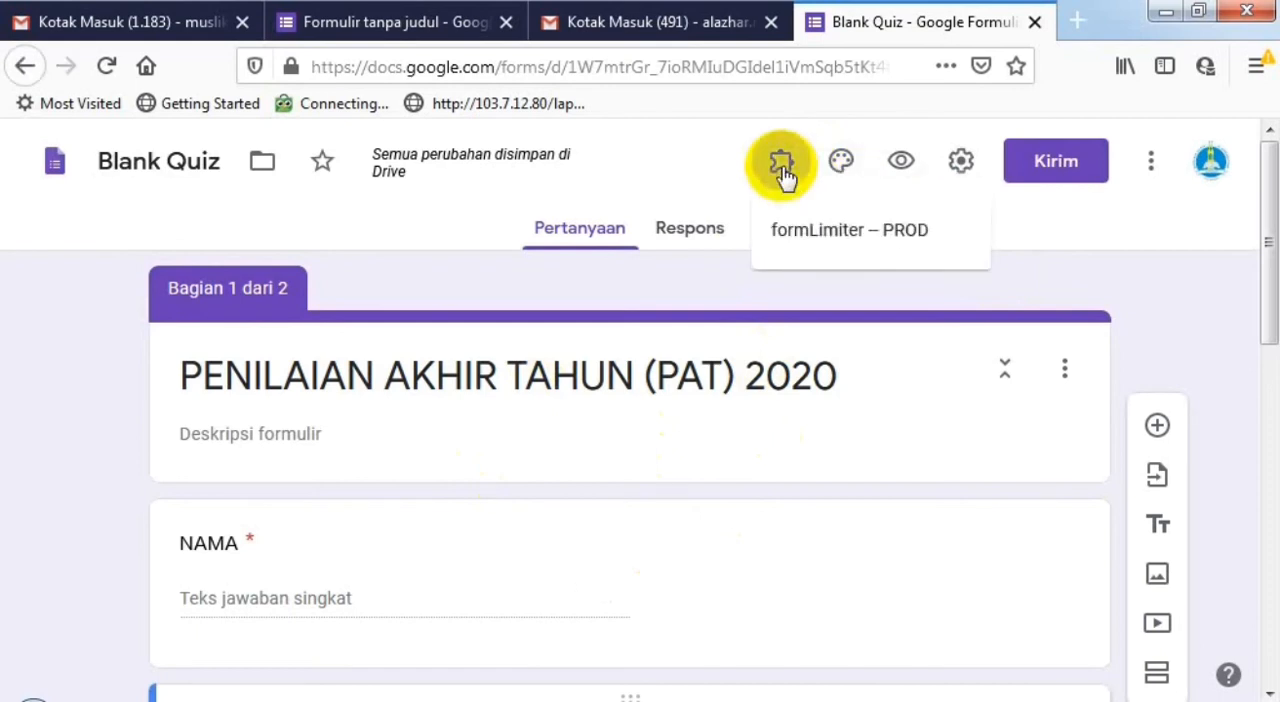
{"action": "left_click", "coordinate": [848, 238]}
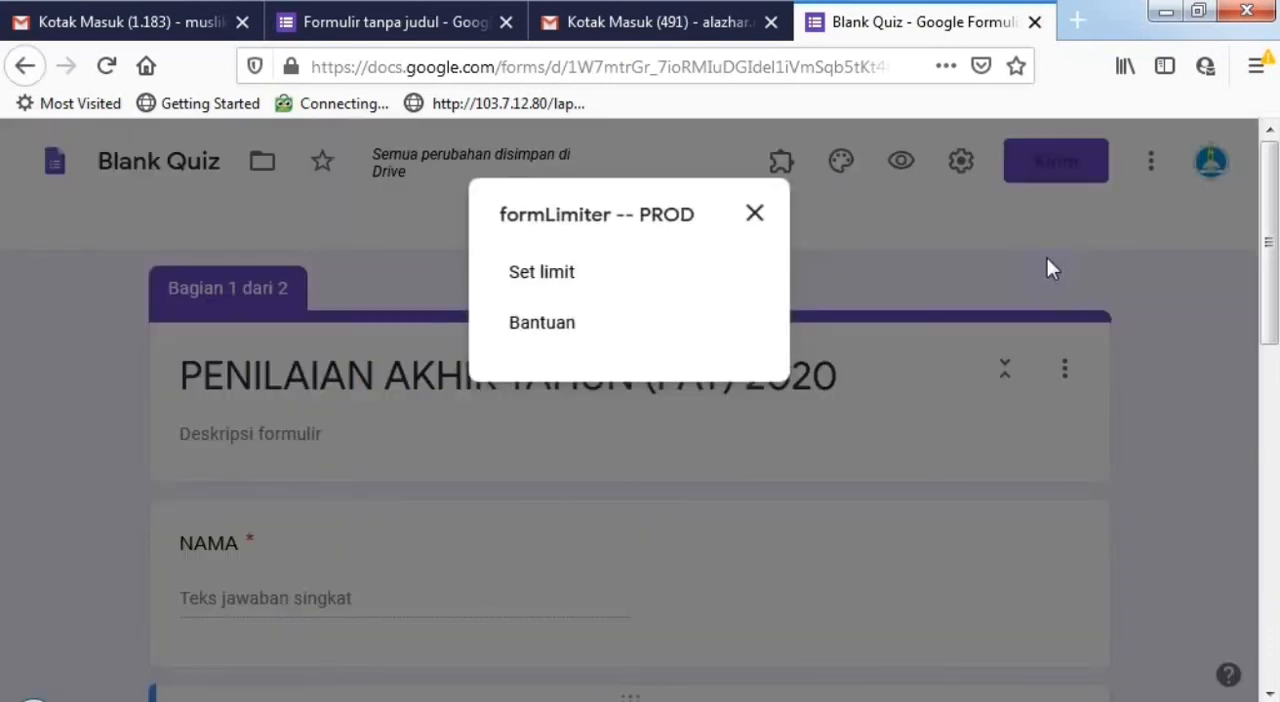
{"action": "left_click", "coordinate": [531, 276]}
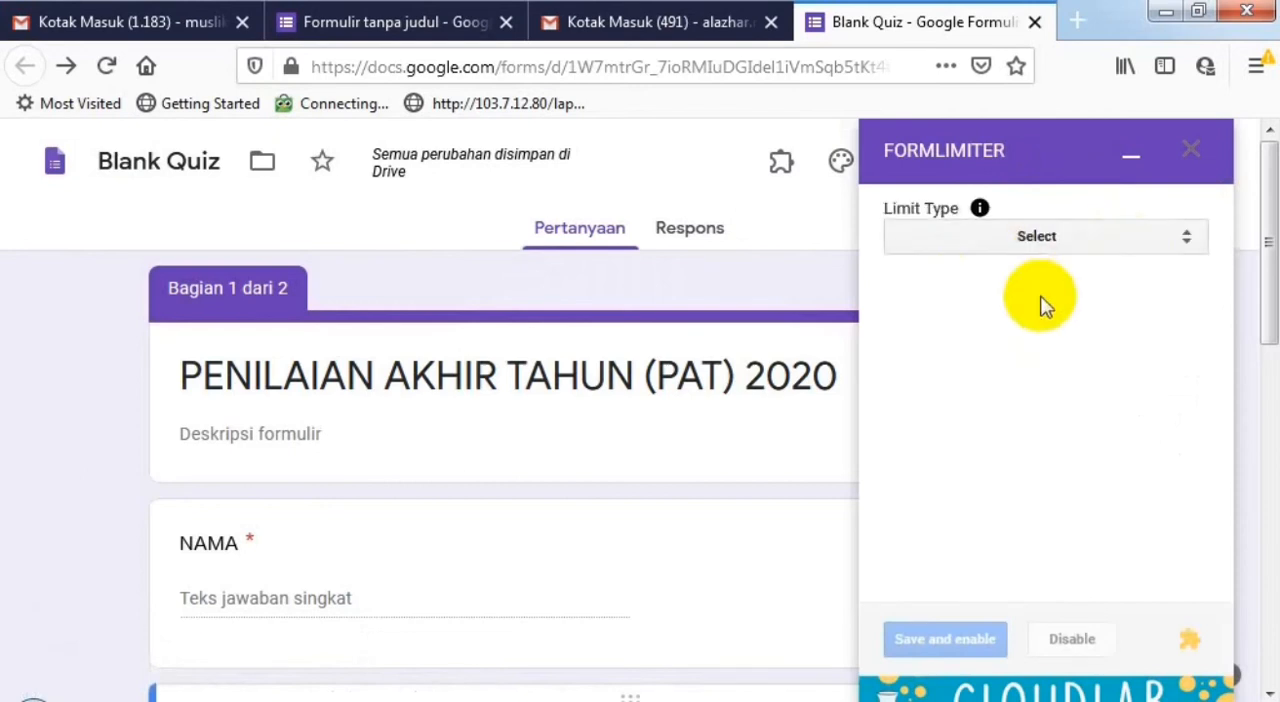
- Set formLimiter's limit type to date and time, with 04/17/2020 as the due date
{"action": "left_click", "coordinate": [1040, 238]}
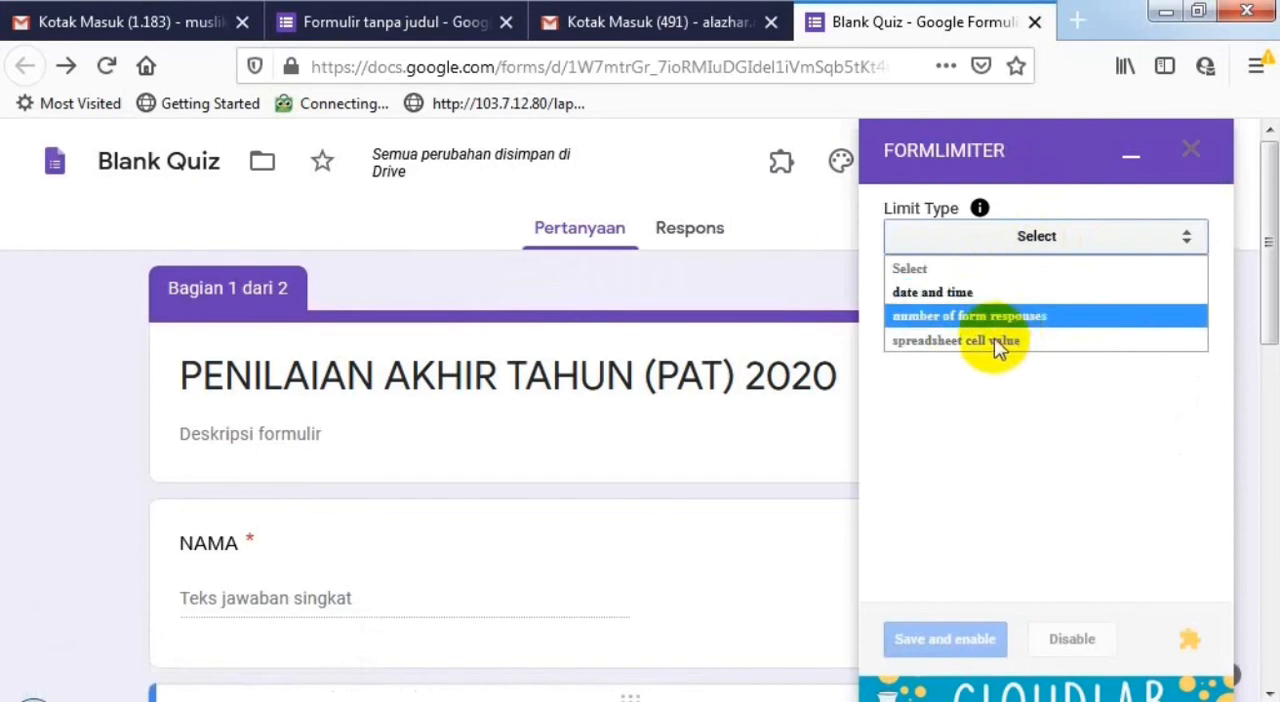
{"action": "left_click", "coordinate": [988, 293]}
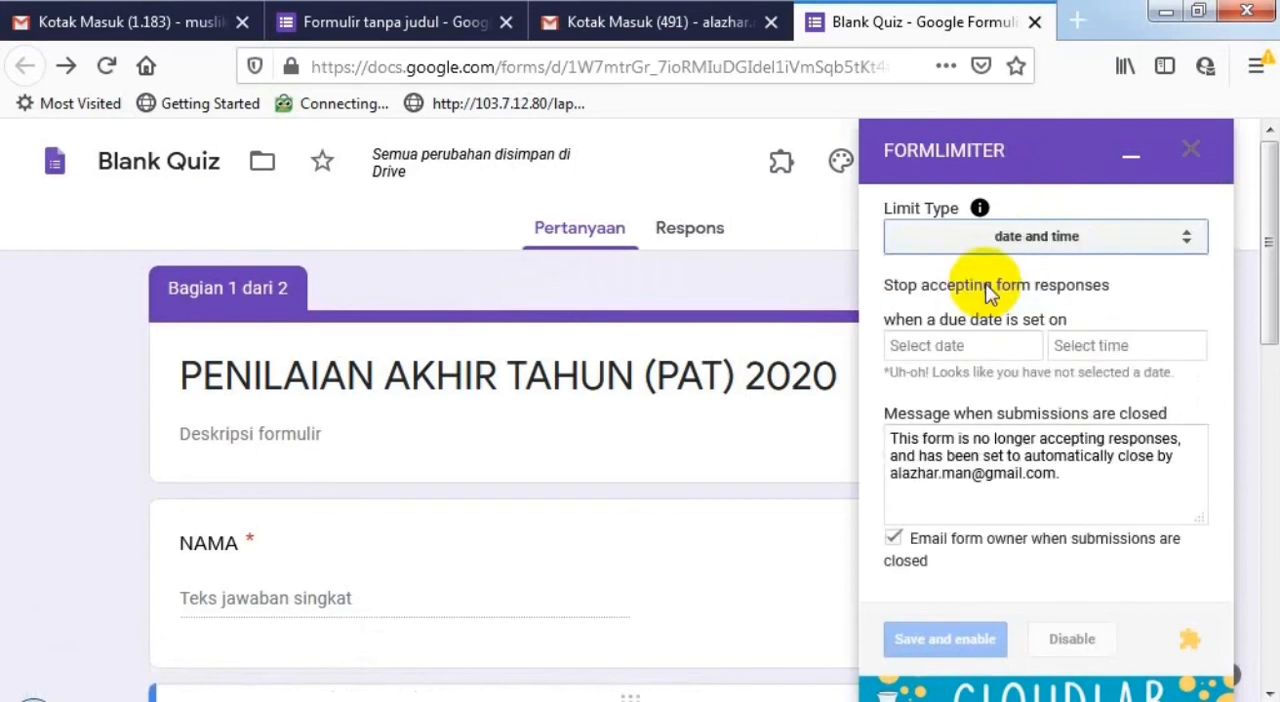
{"action": "left_click", "coordinate": [970, 347]}
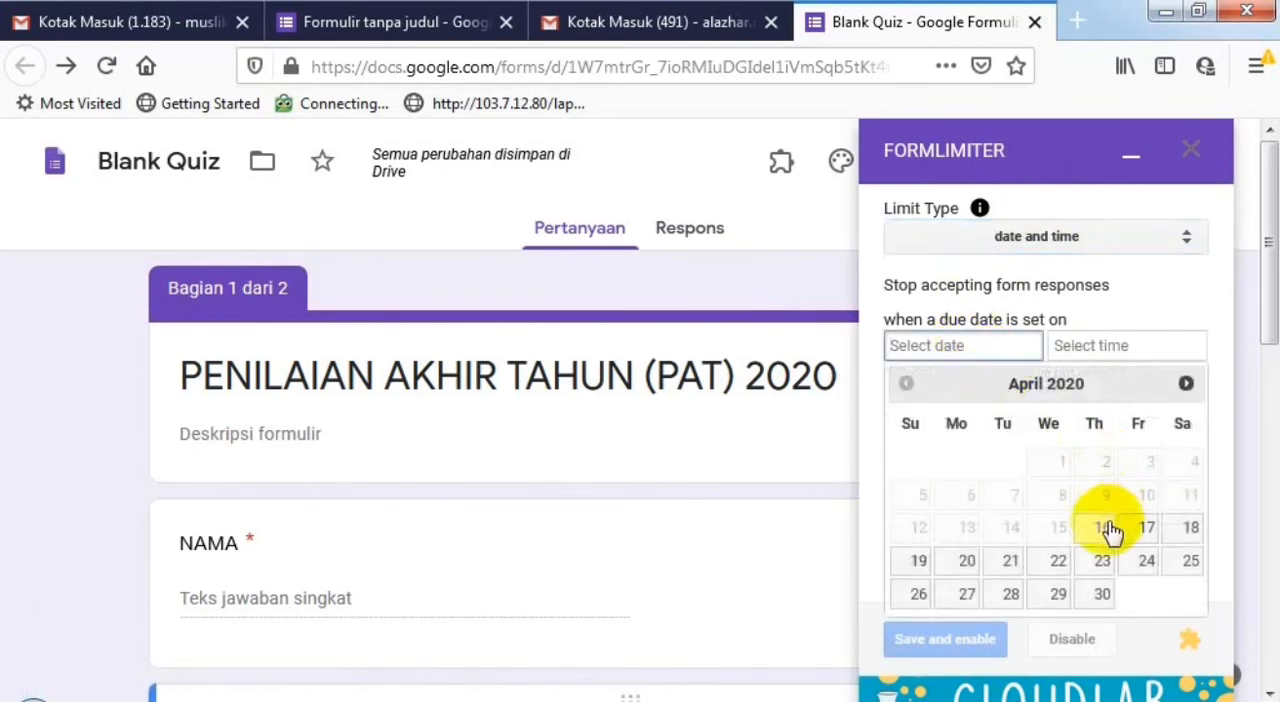
{"action": "left_click", "coordinate": [1129, 344]}
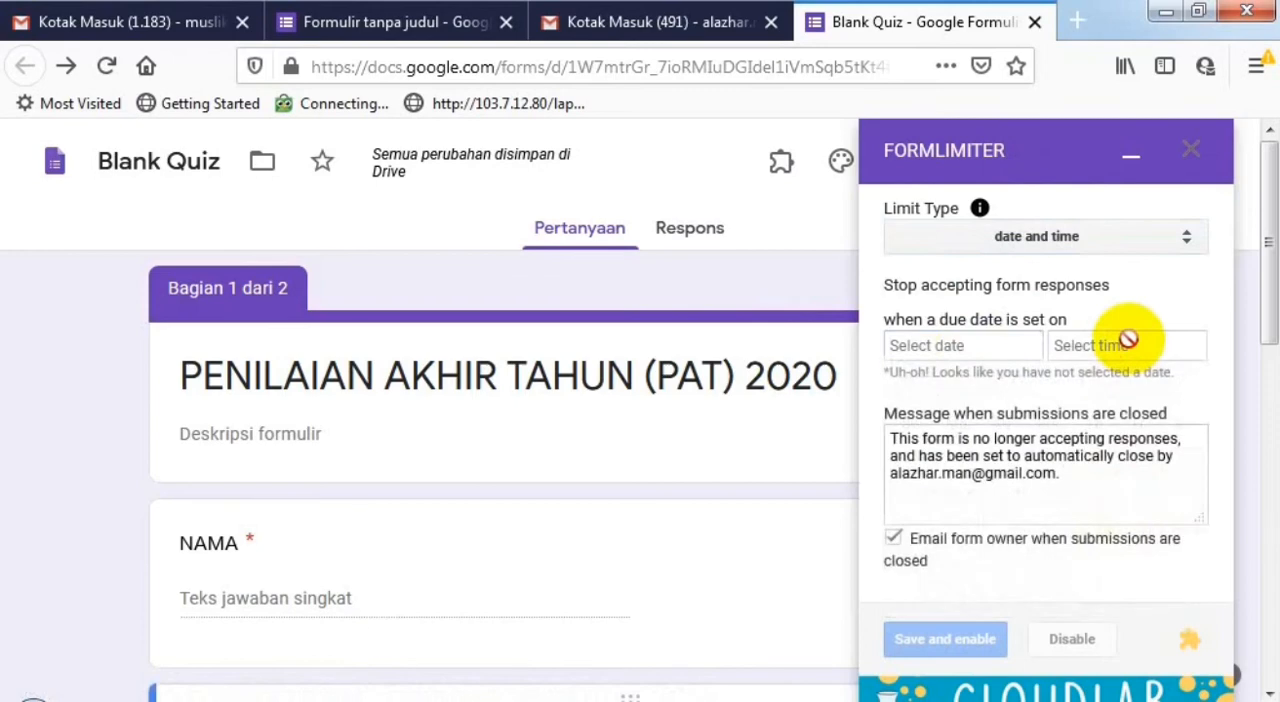
{"action": "left_click", "coordinate": [943, 346]}
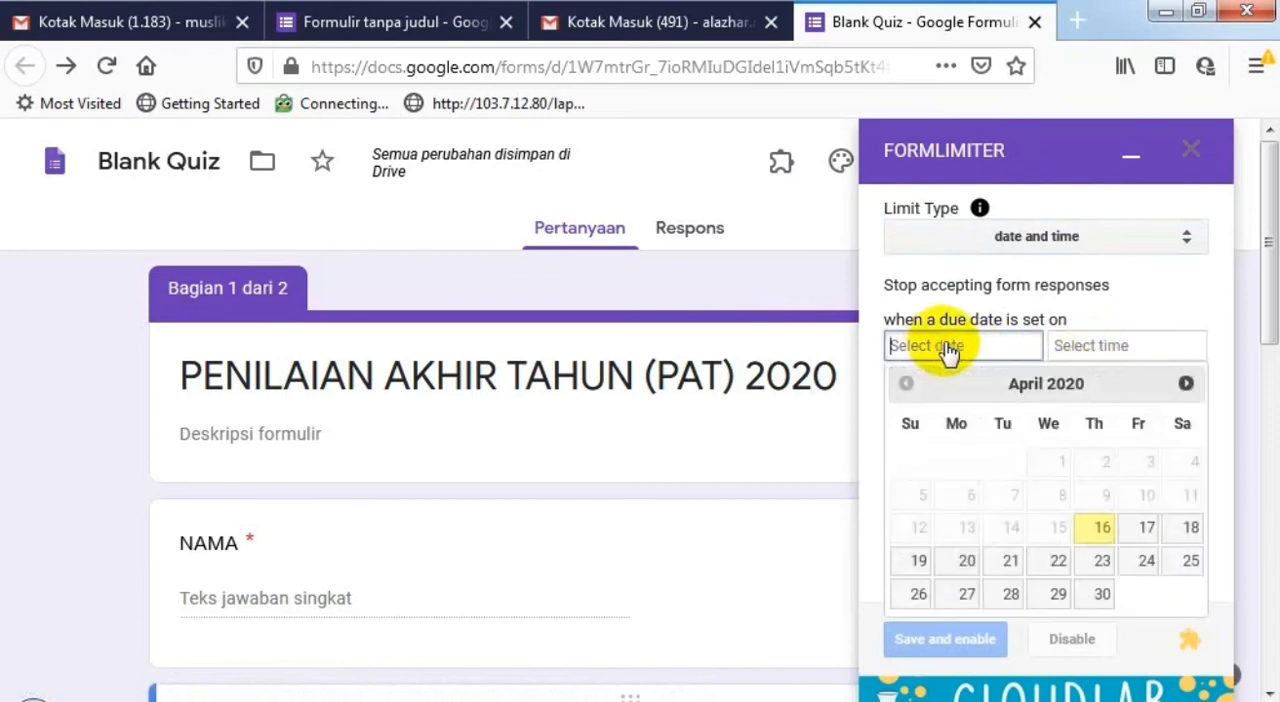
{"action": "left_click", "coordinate": [1140, 527]}
- Set the closing time for form responses to 9:20 AM and recheck the due date calendar
{"action": "left_click", "coordinate": [1118, 347]}
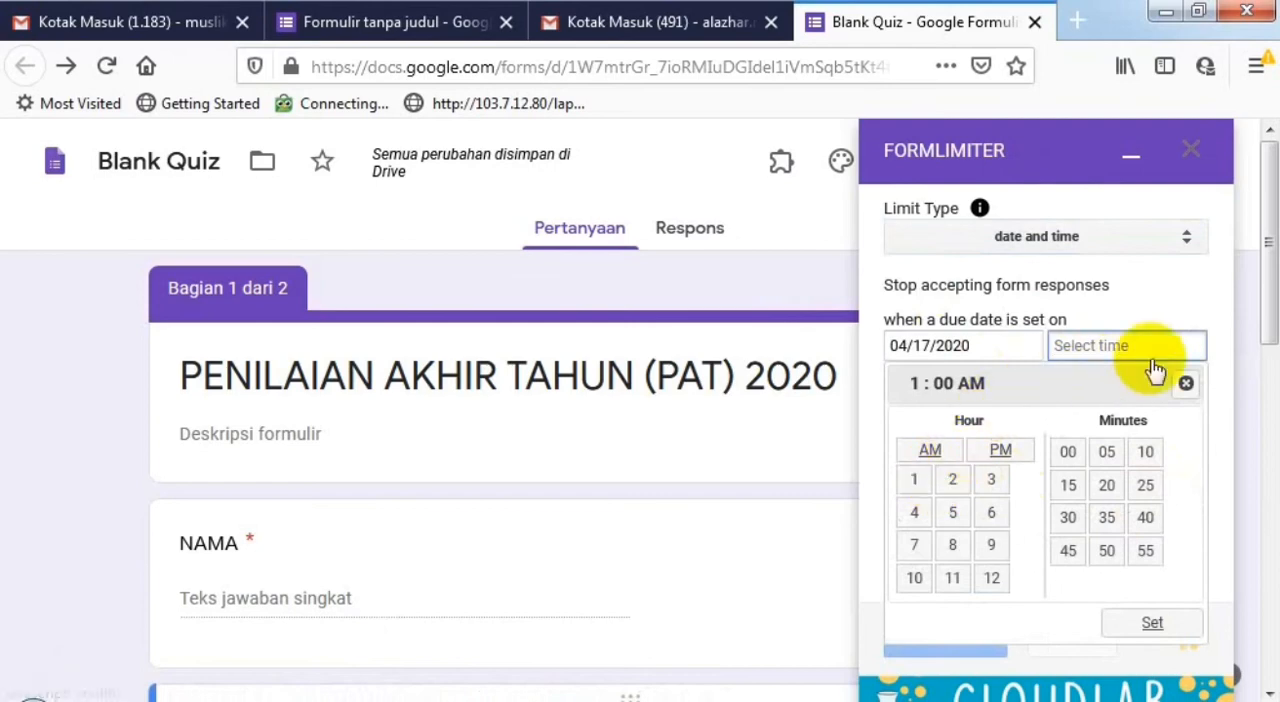
{"action": "left_click", "coordinate": [1186, 384]}
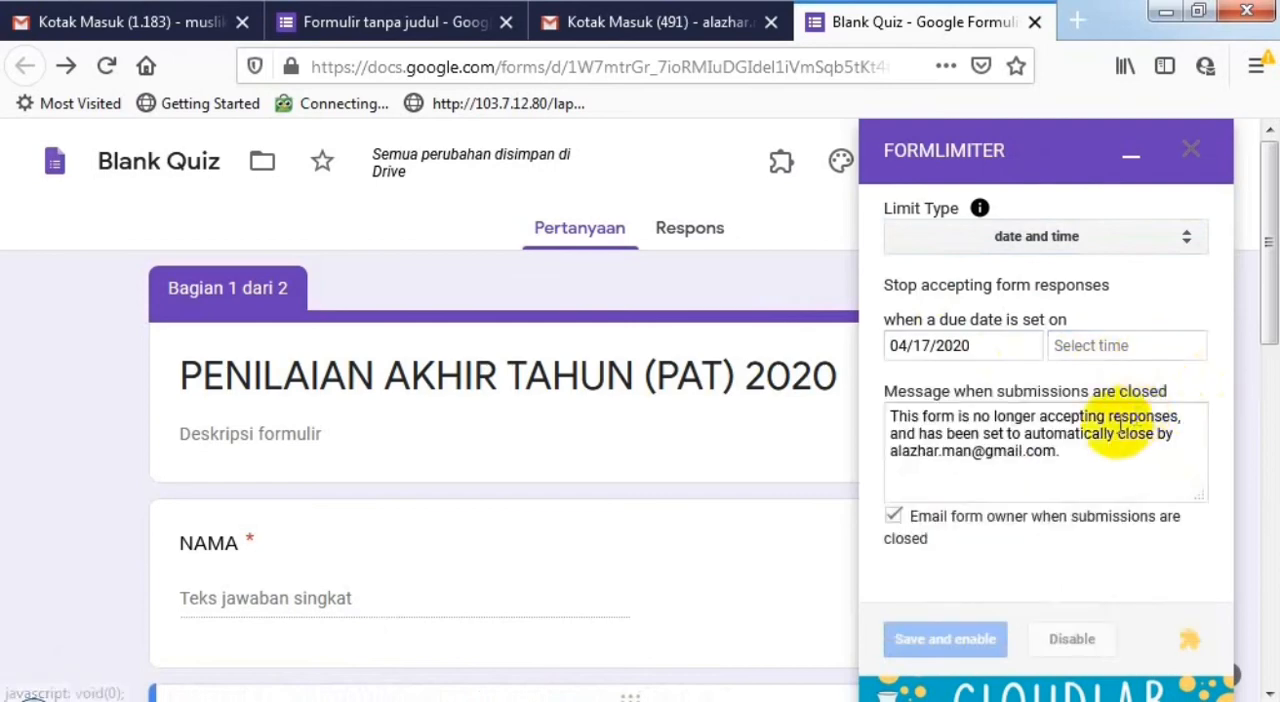
{"action": "left_click", "coordinate": [1142, 346]}
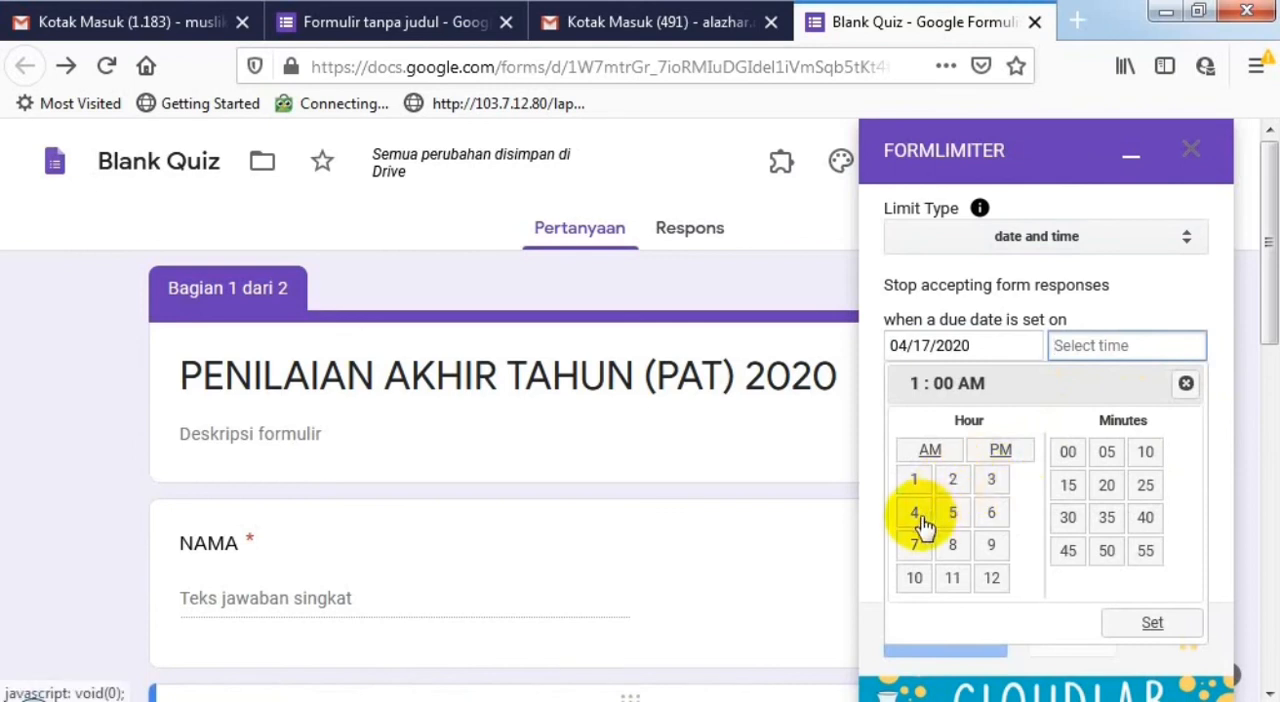
{"action": "left_click", "coordinate": [991, 544]}
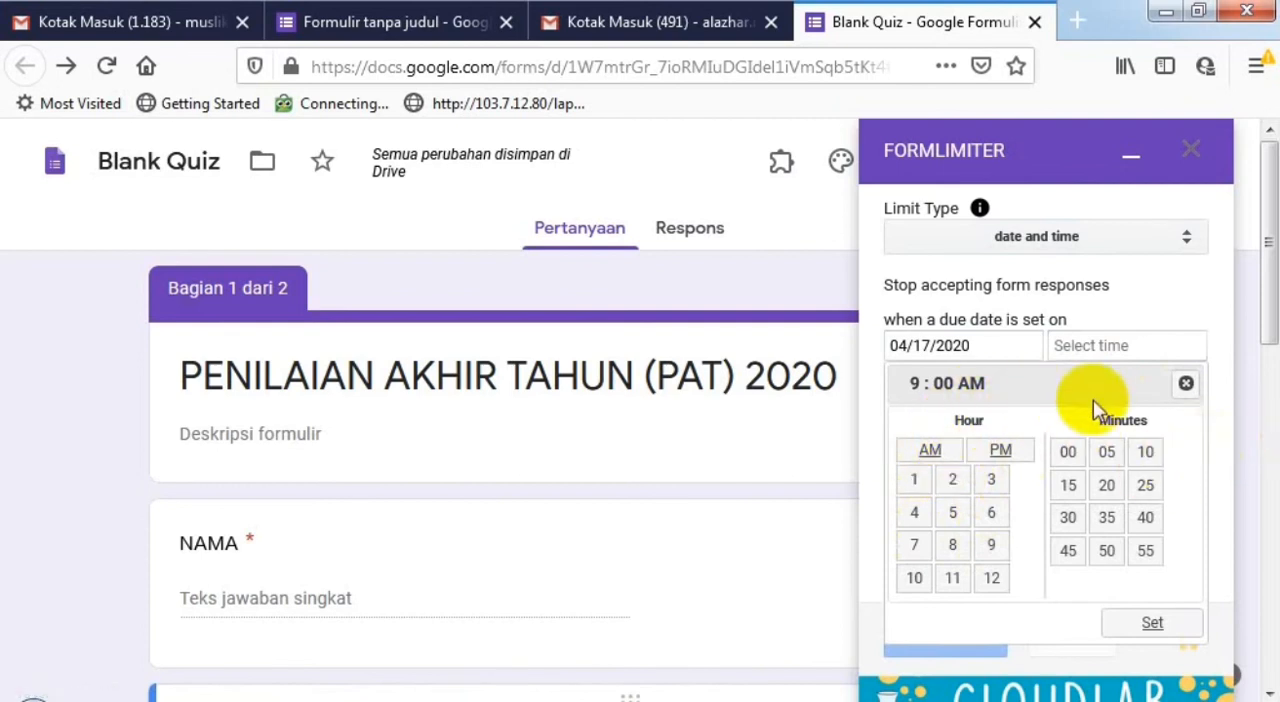
{"action": "left_click", "coordinate": [1104, 486]}
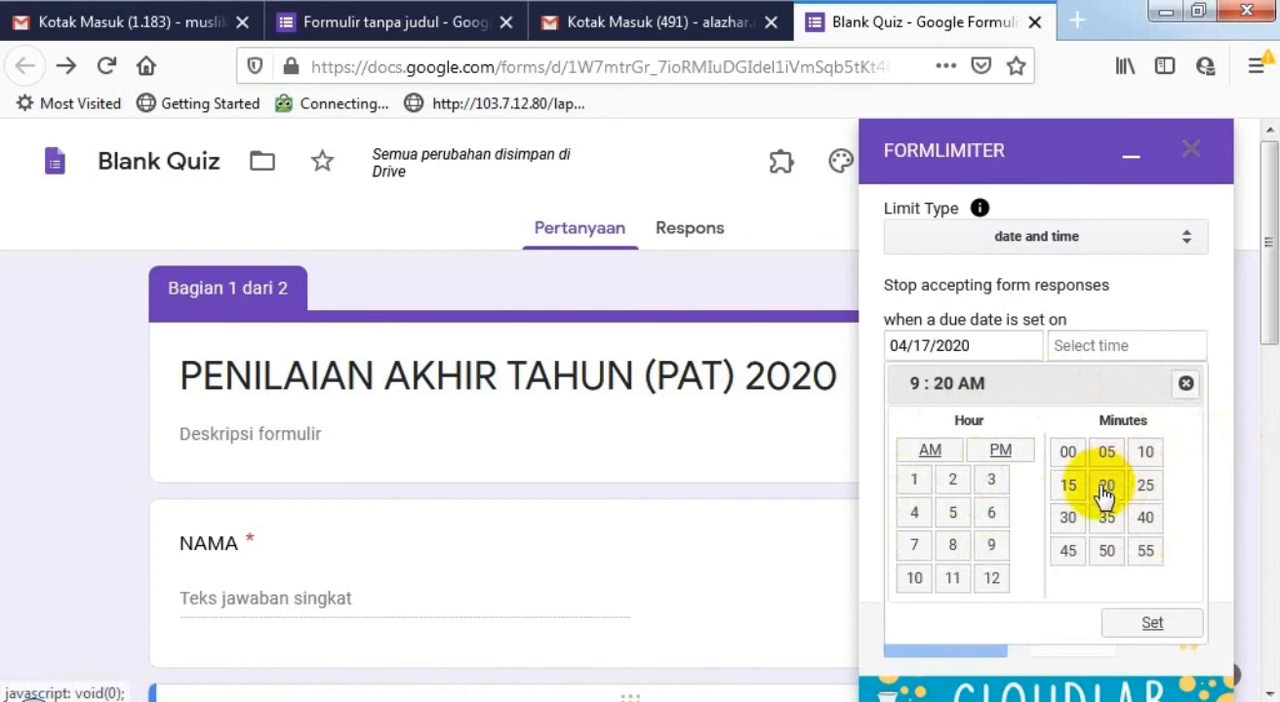
{"action": "left_click", "coordinate": [1003, 352]}
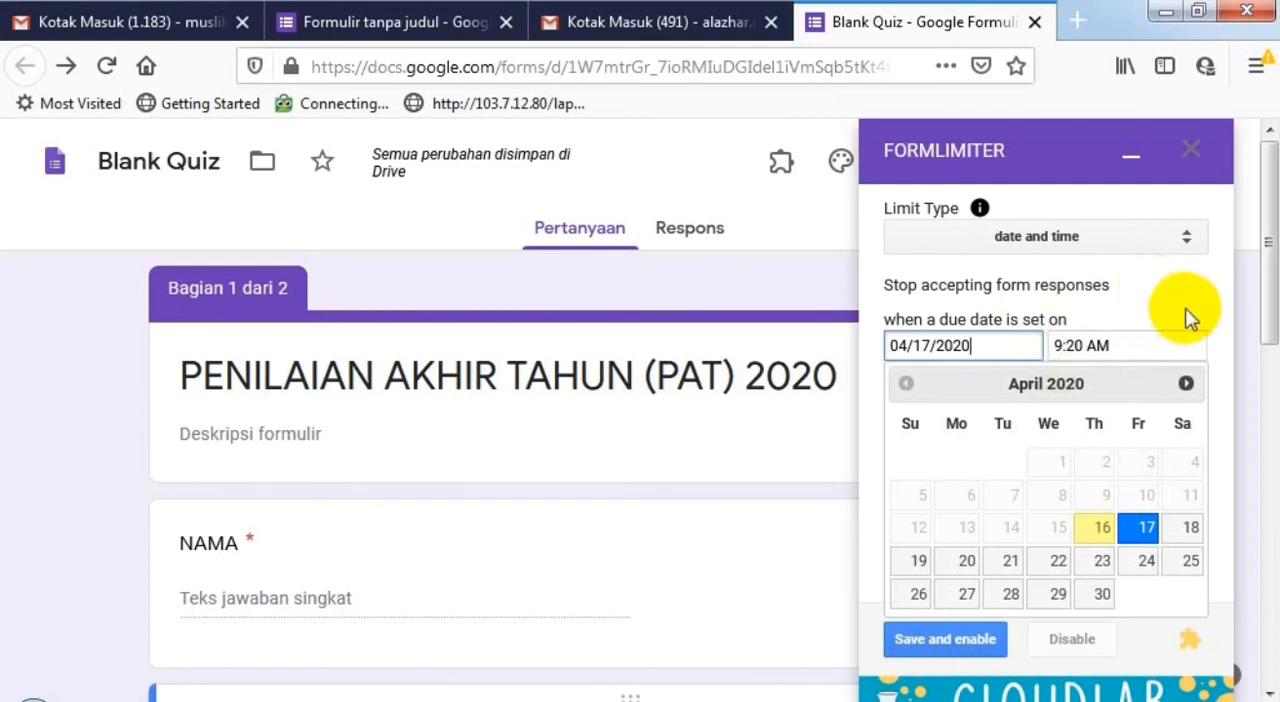
- Switch formLimiter's limit type to the number of form responses
{"action": "left_click", "coordinate": [1110, 240]}
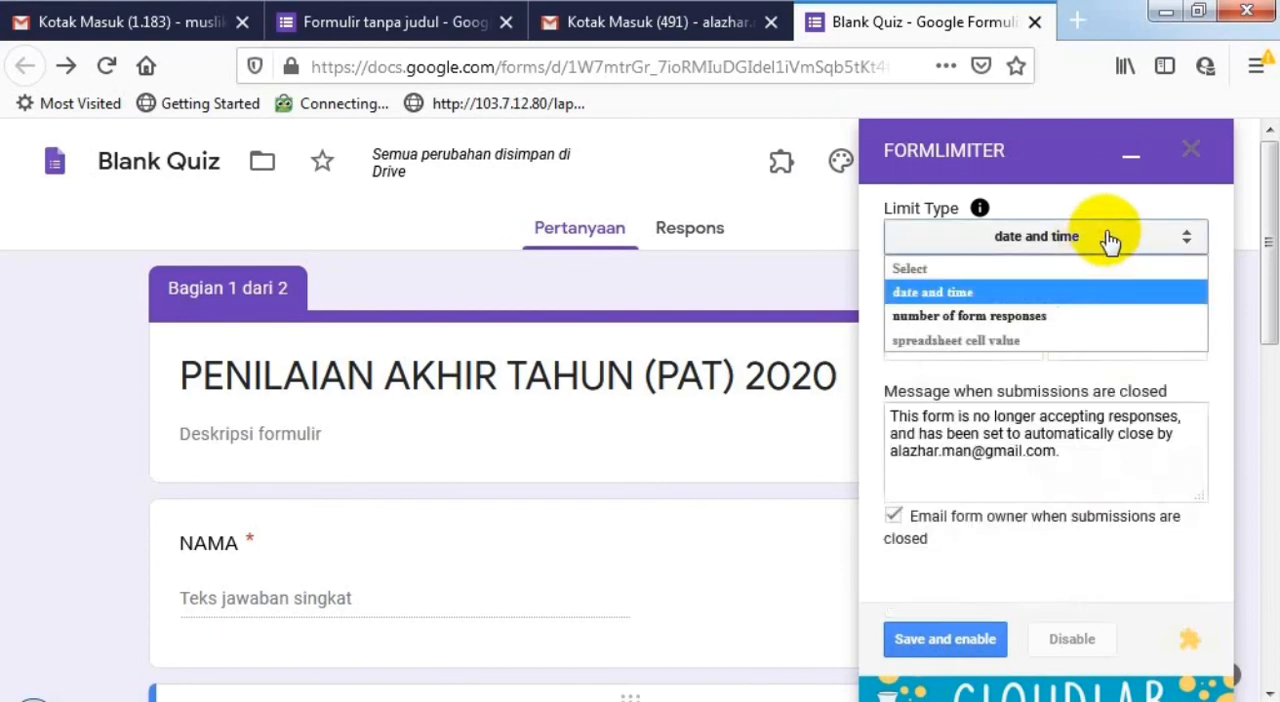
{"action": "left_click", "coordinate": [1048, 325]}
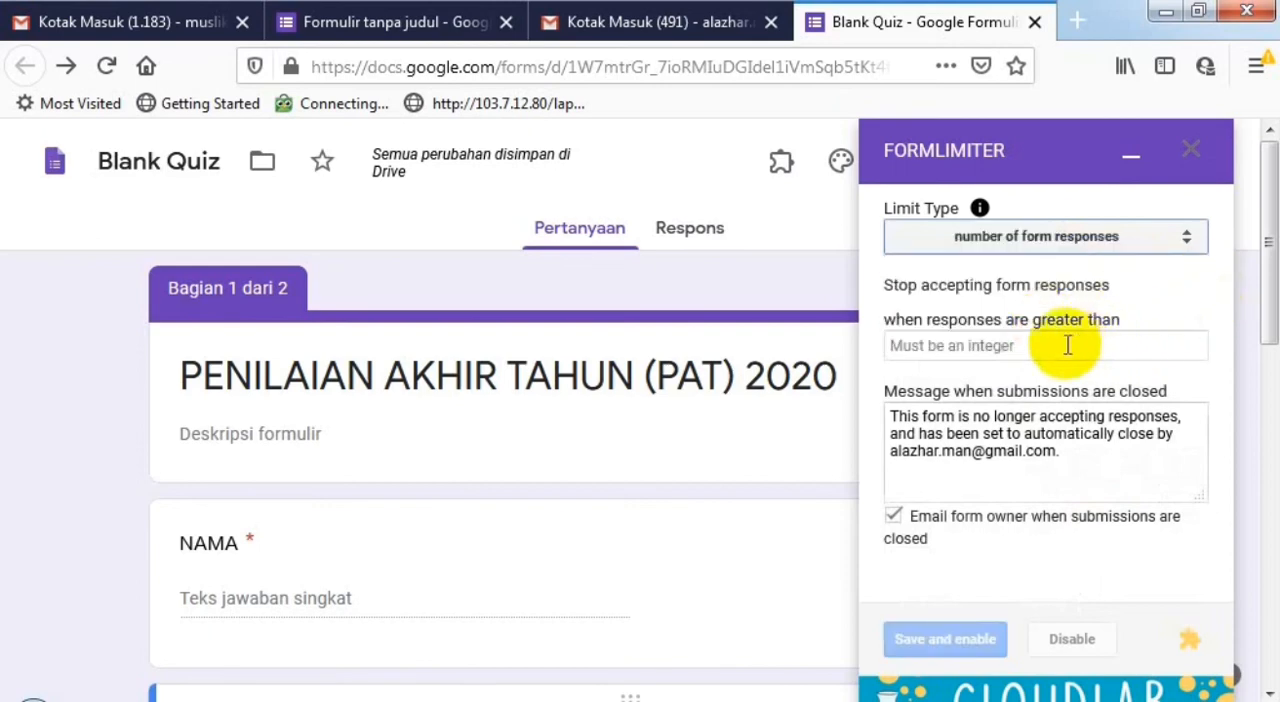
{"action": "left_click", "coordinate": [1068, 345]}
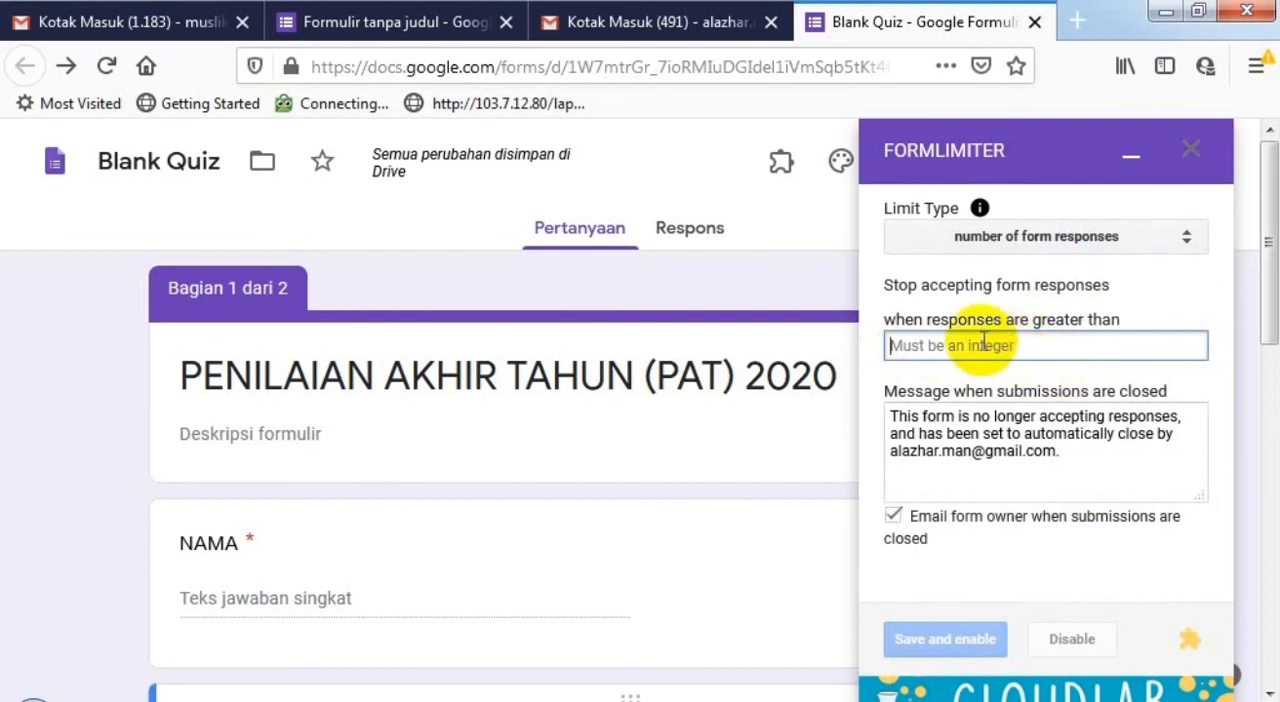
{"action": "left_click", "coordinate": [902, 346]}
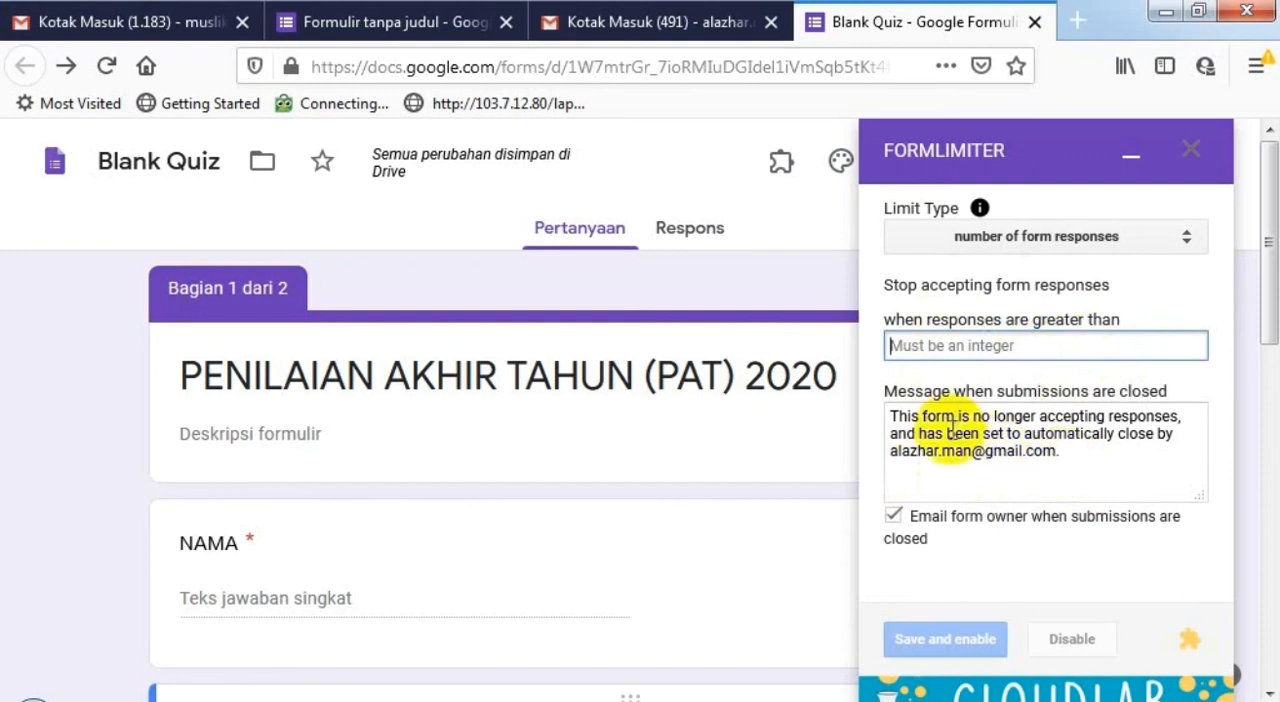
- Review the message for closed submissions and turn off emailing the form owner when submissions are closed
{"action": "left_click", "coordinate": [916, 424]}
{"action": "left_click_drag", "start_coordinate": [916, 424], "coordinate": [1101, 477]}
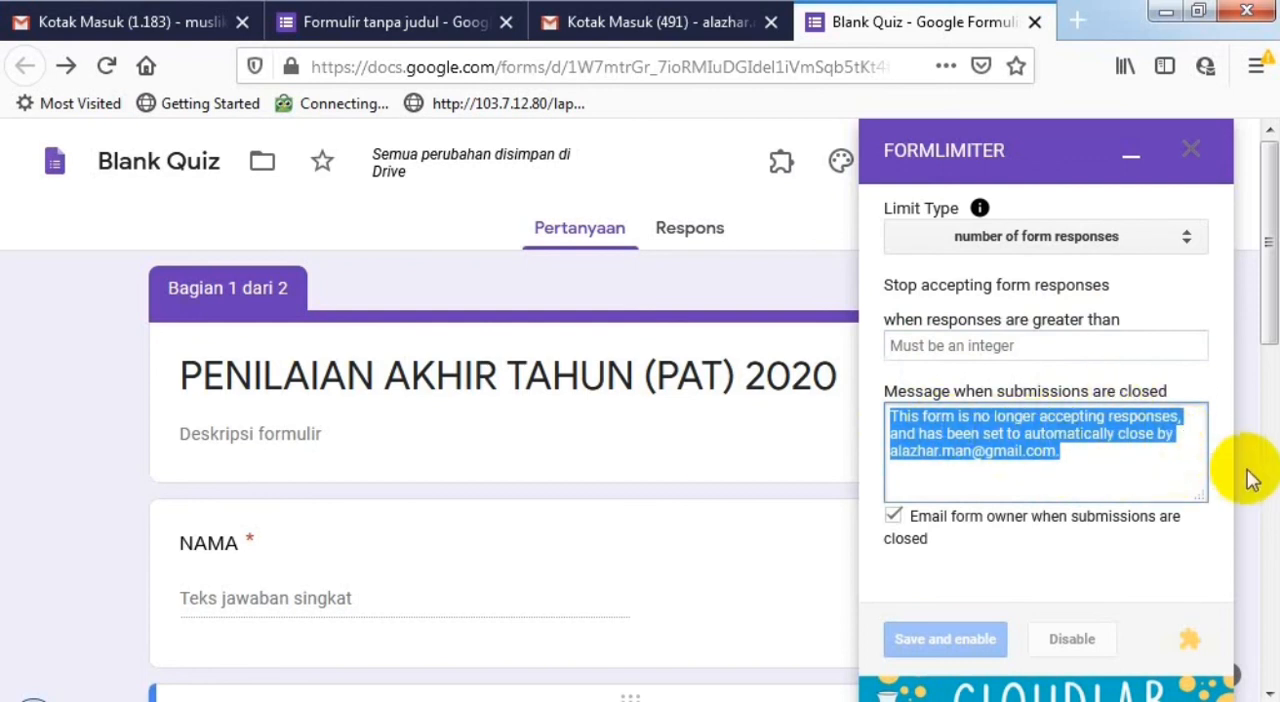
{"action": "left_click", "coordinate": [893, 517]}
{"action": "triple_click", "coordinate": [988, 410]}
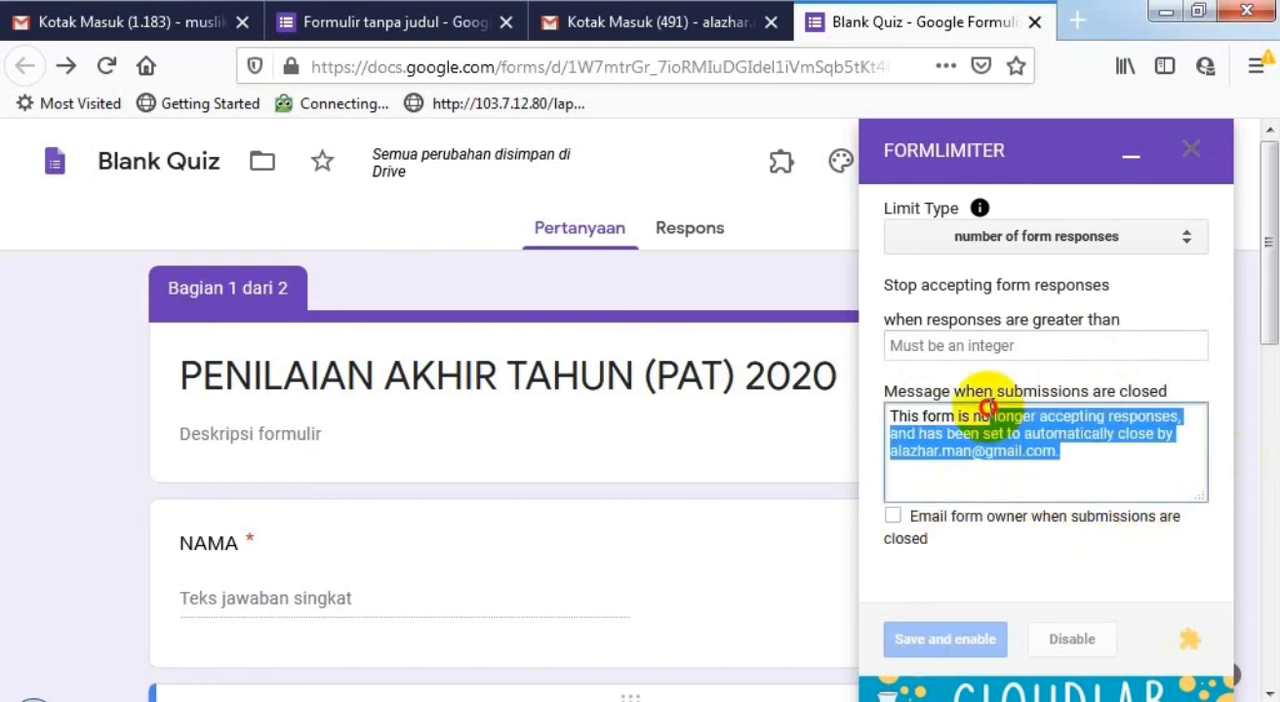
{"action": "left_click_drag", "start_coordinate": [1094, 460], "coordinate": [925, 405]}
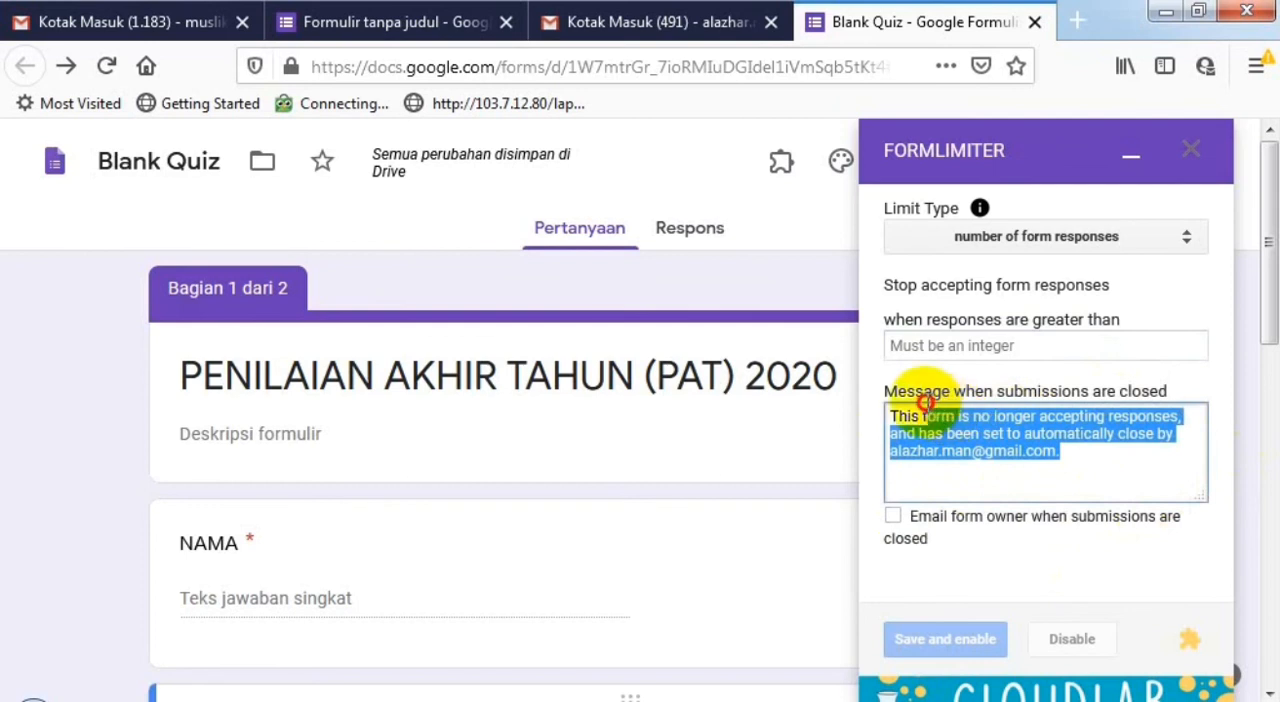
{"action": "left_click", "coordinate": [1071, 449]}
- Stop accepting responses when they exceed 21, save and enable the limit, and close formLimiter
{"action": "left_click", "coordinate": [985, 345]}
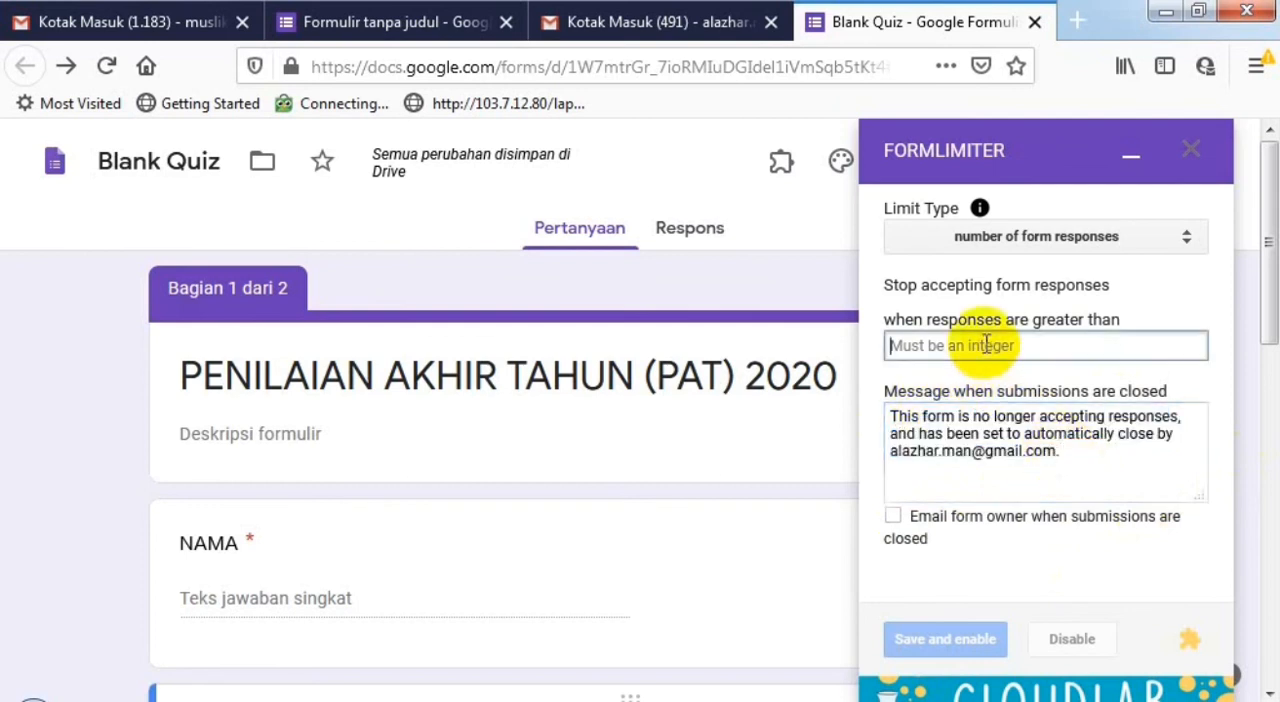
{"action": "type", "text": "21"}
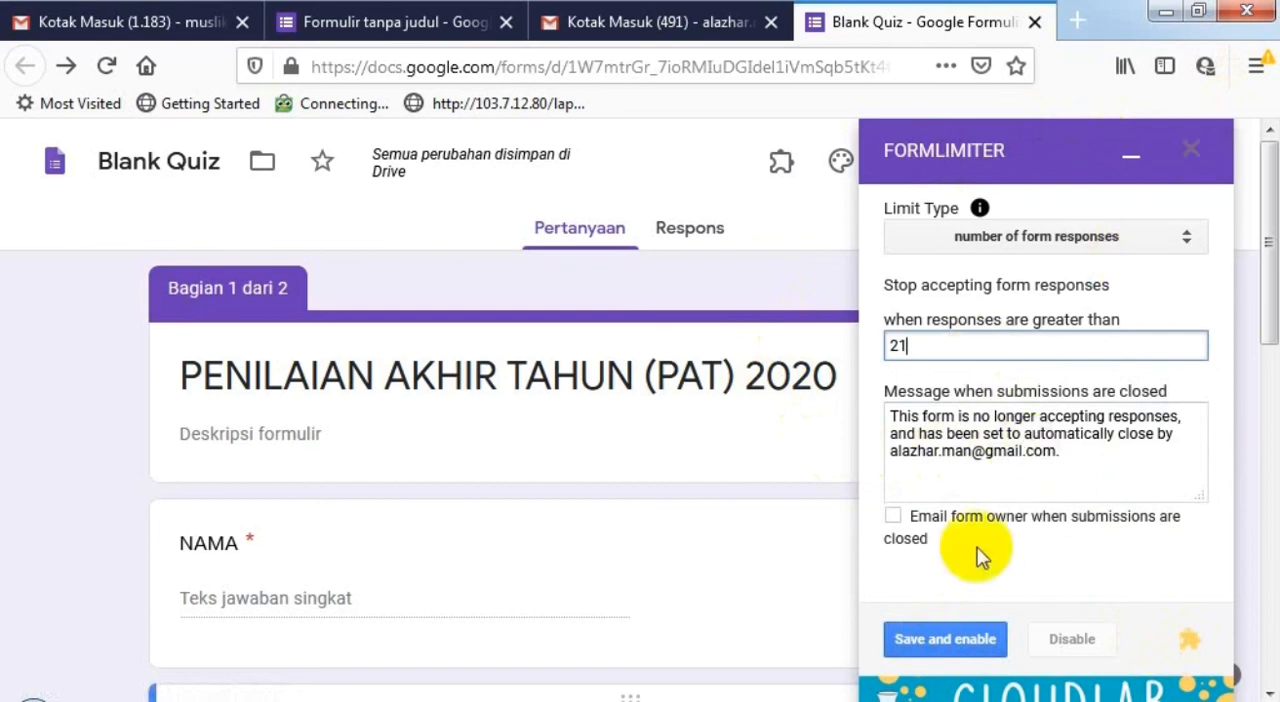
{"action": "left_click", "coordinate": [943, 648]}
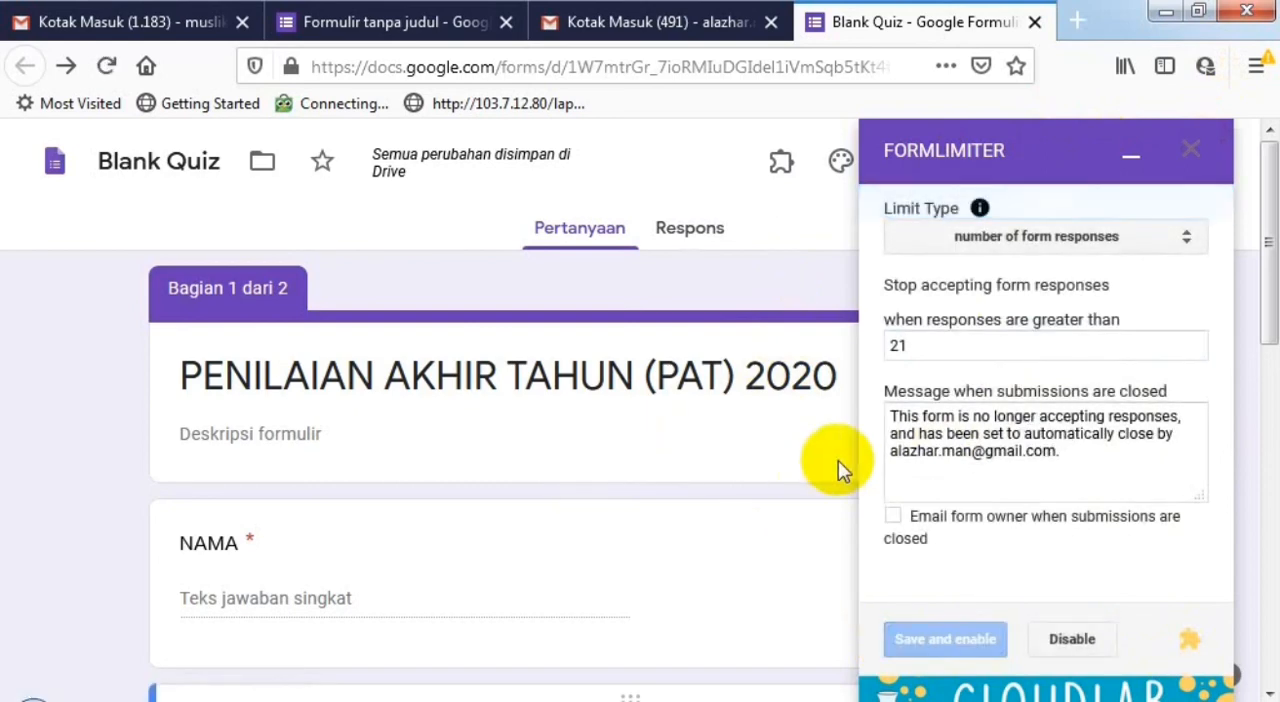
{"action": "left_click", "coordinate": [1200, 152]}
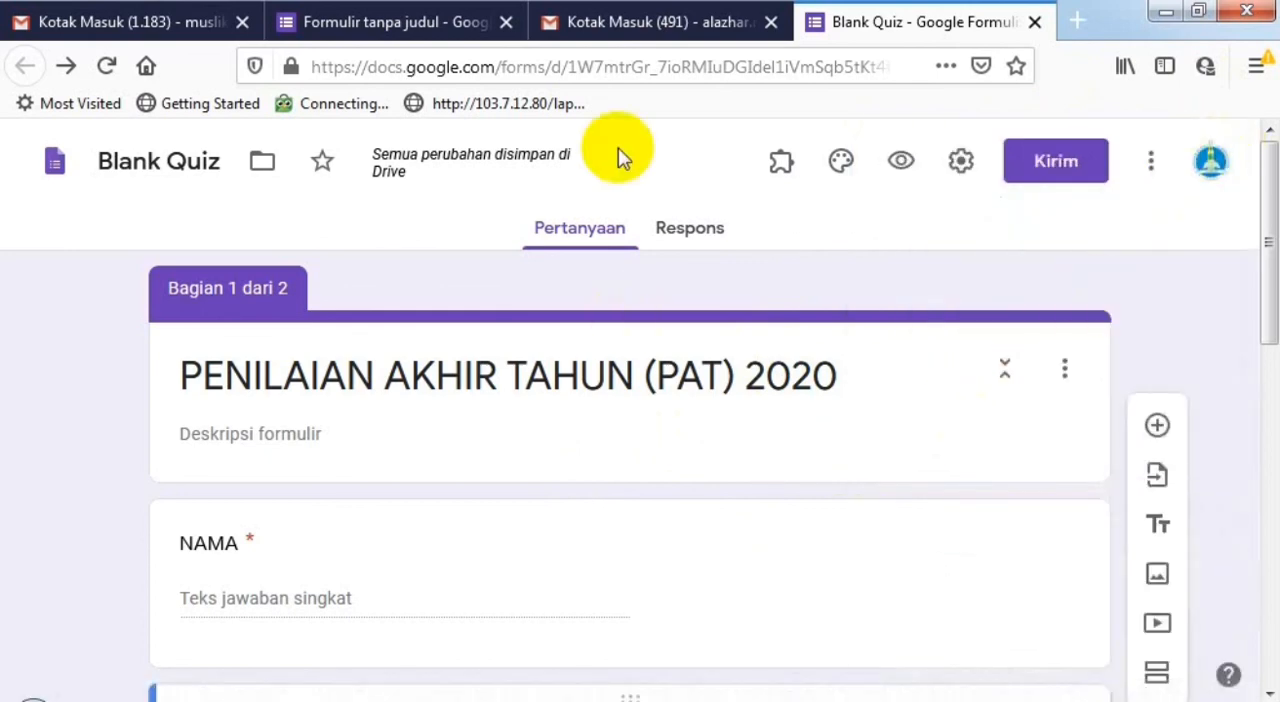